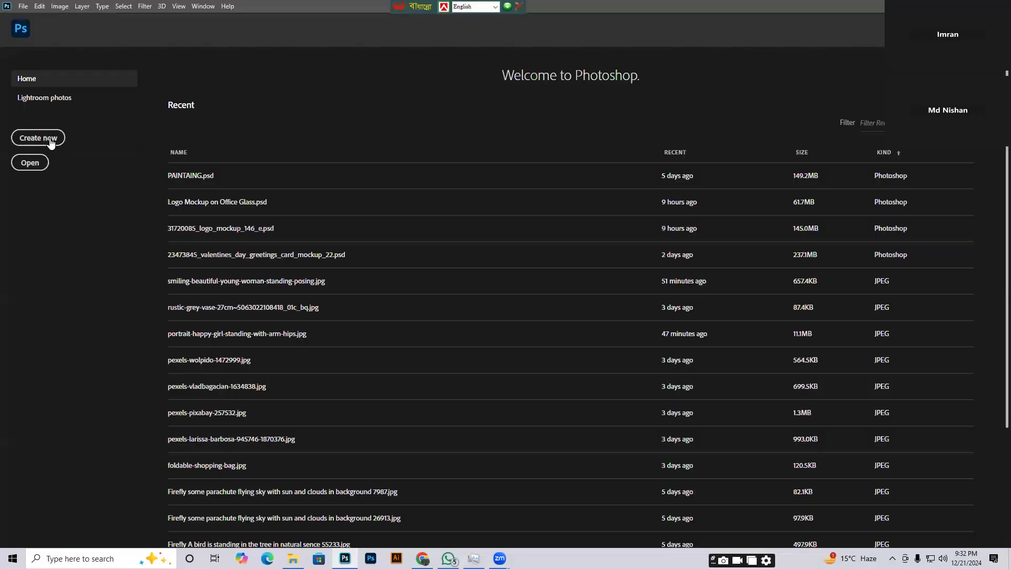
Set up a new document from the print presets at 1200 by 800 pixels with a resolution of 72 pixels per inch.
click(50, 141)
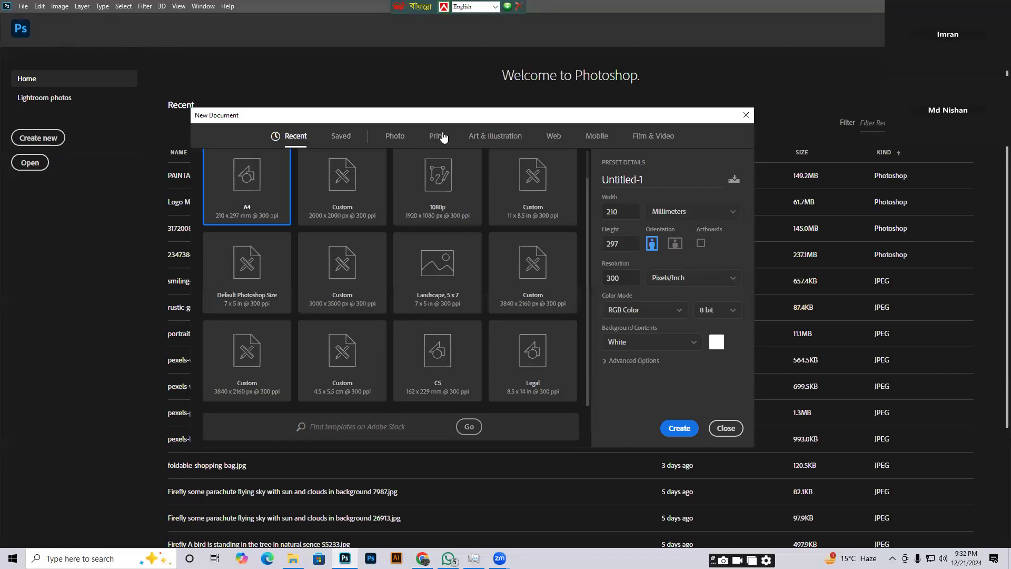
click(444, 137)
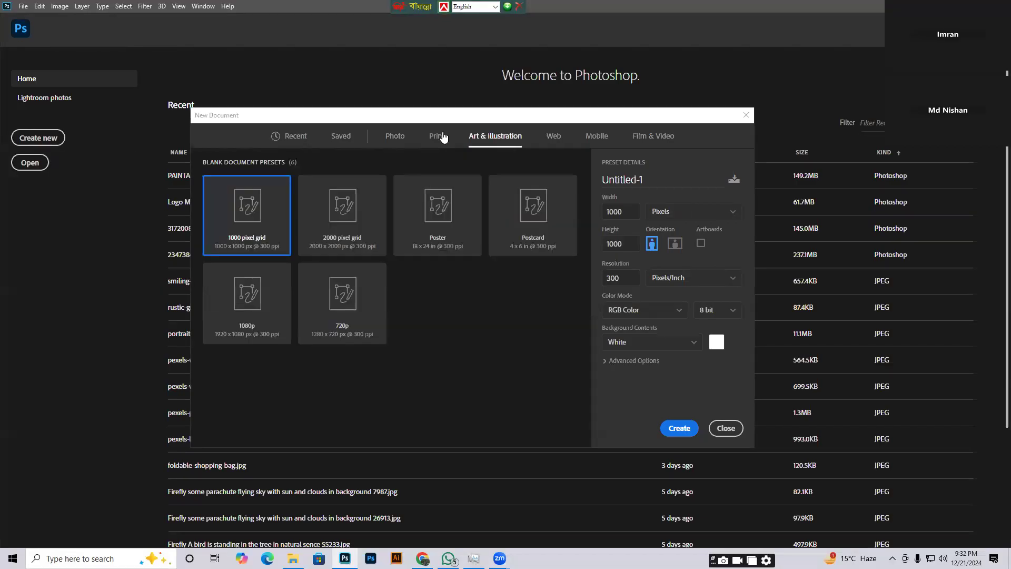
click(396, 137)
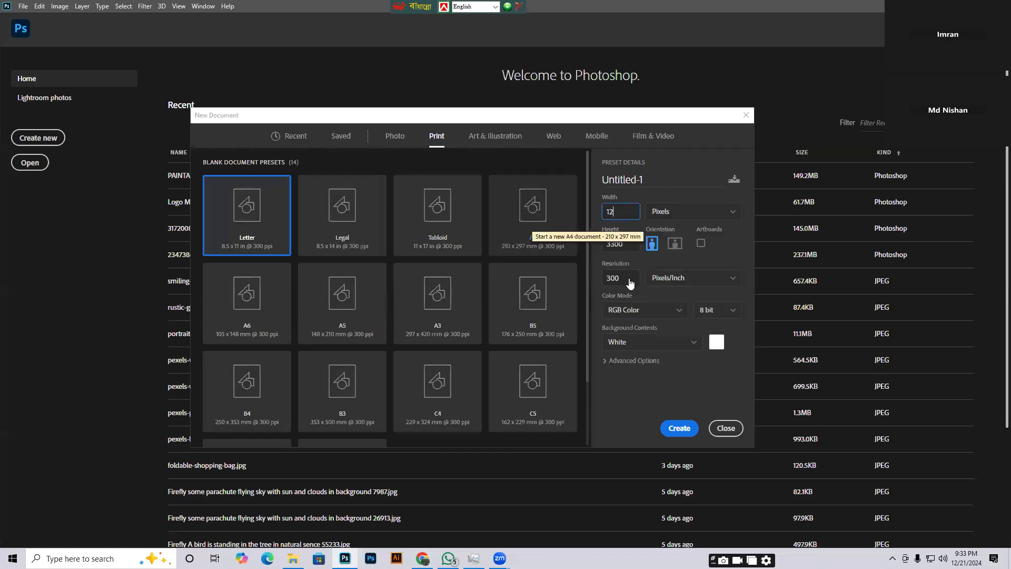
text(00)
key(Tab)
text(800)
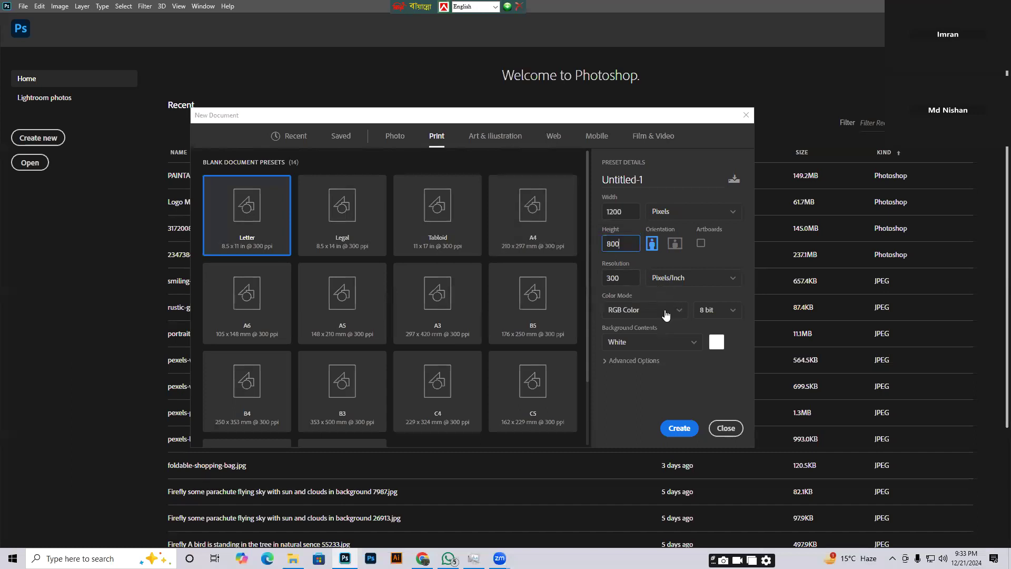
key(Tab)
text(72)
key(Tab)
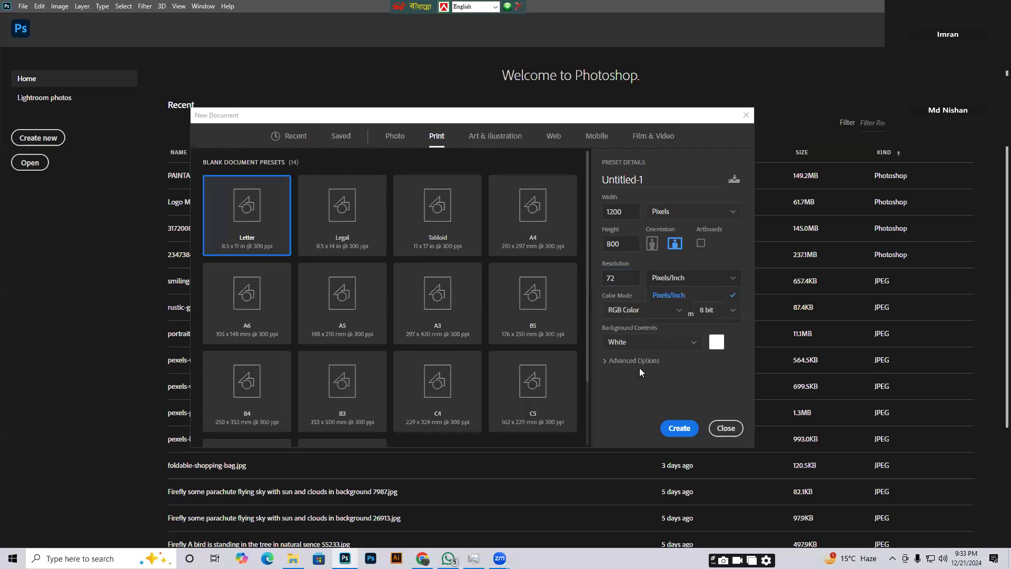
Keep RGB Color at 8 bit with a White background and create the document.
key(Tab)
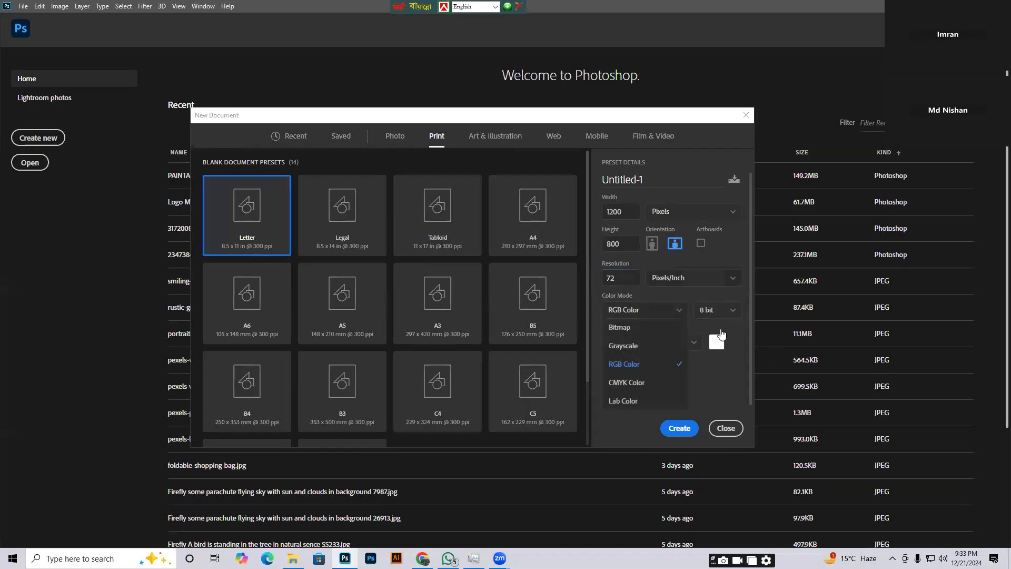
click(727, 319)
click(687, 344)
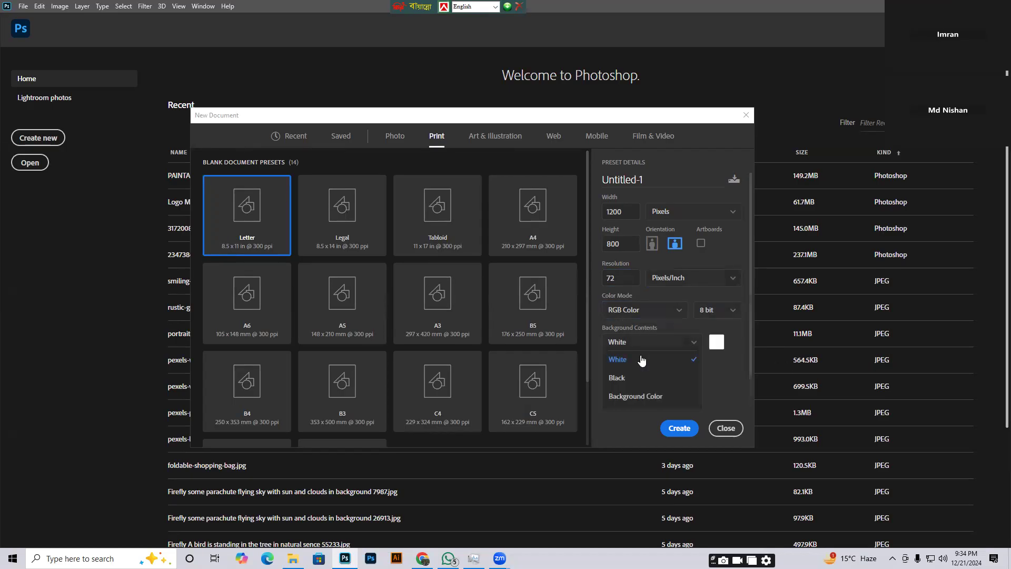
click(656, 327)
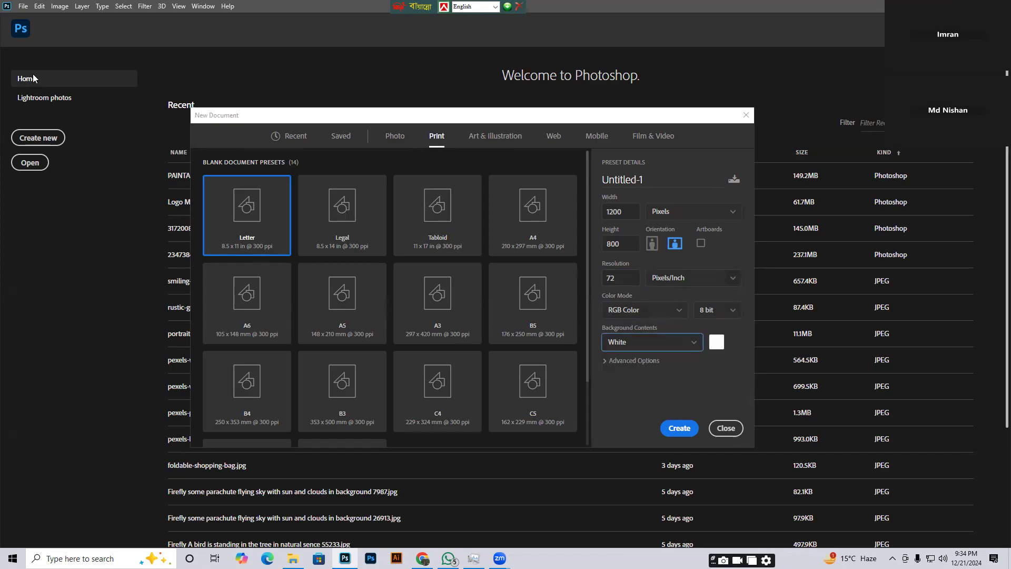
key(Return)
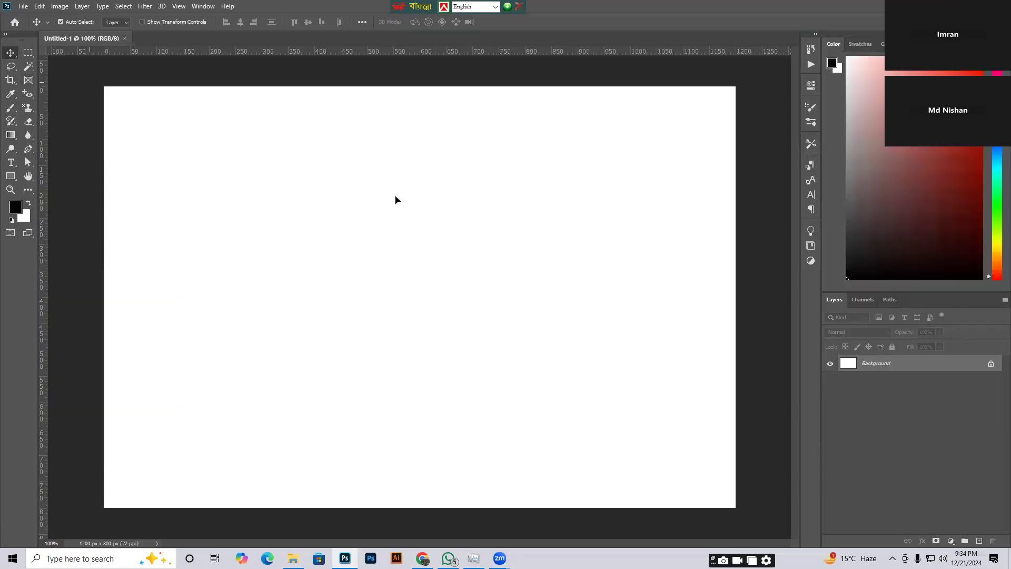
drag(81, 73, 733, 531)
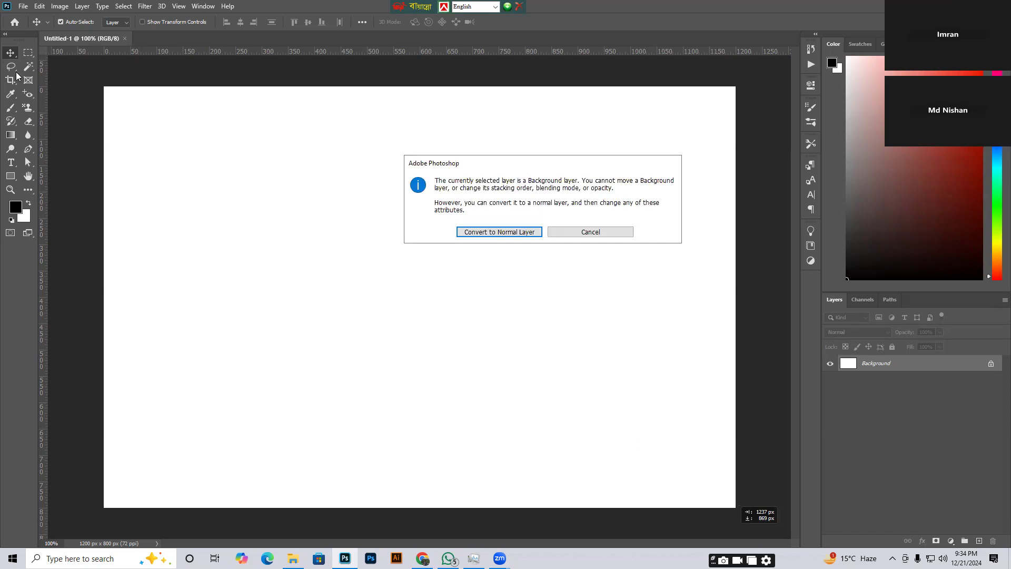
key(Escape)
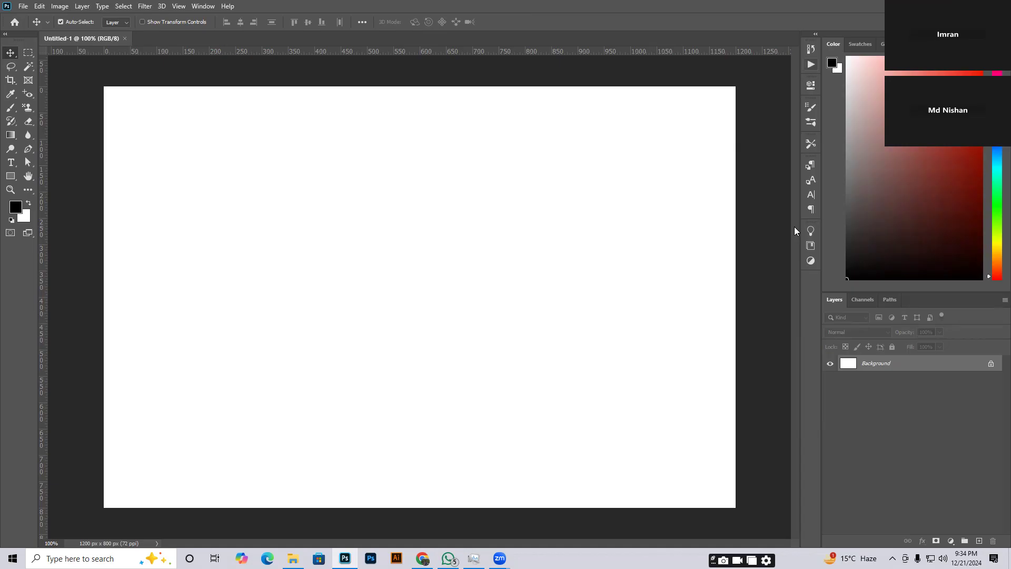
click(10, 94)
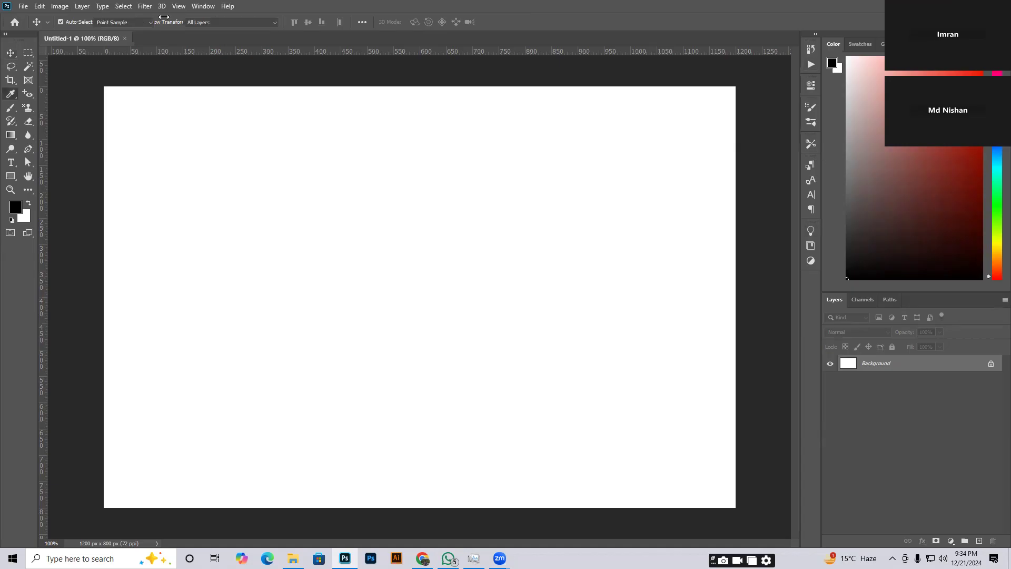
key(v)
key(j)
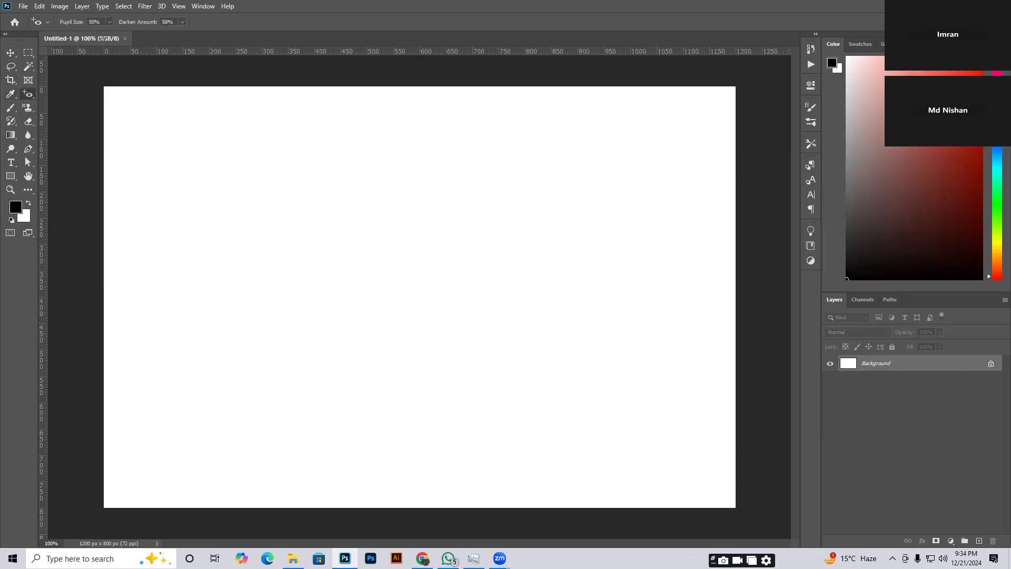
key(g)
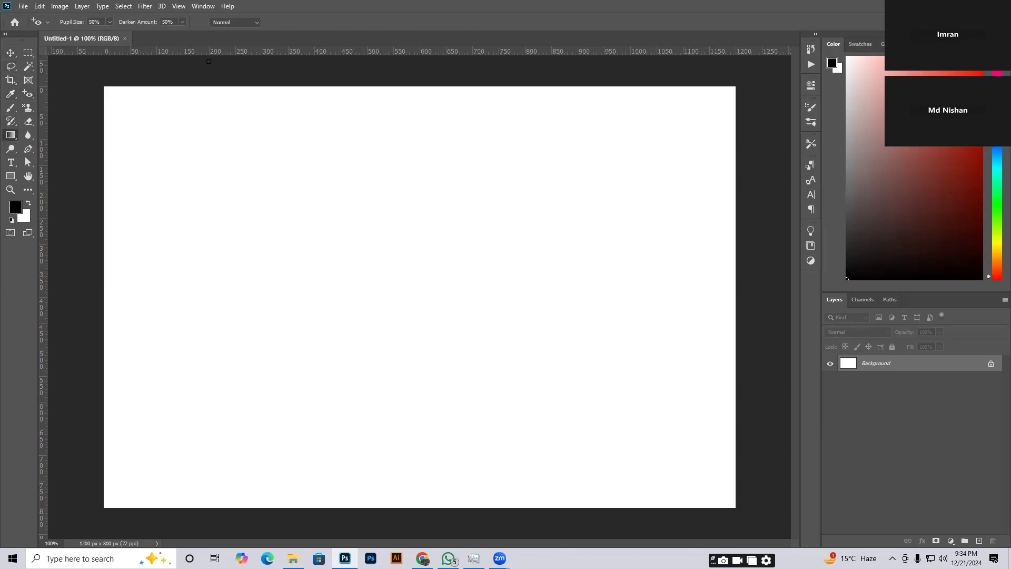
key(r)
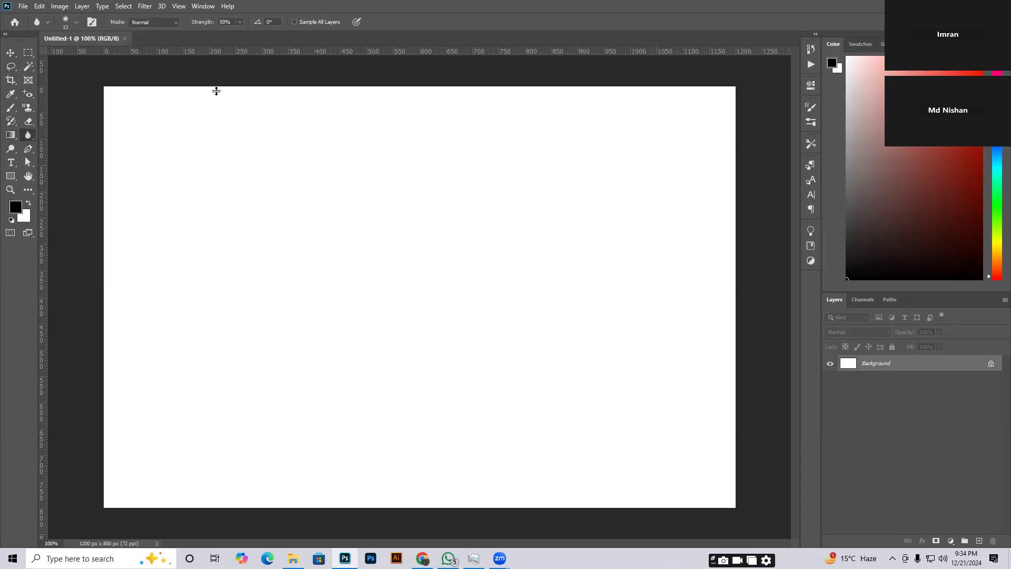
mouse_move(219, 52)
mouse_down()
mouse_move(221, 78)
mouse_move(221, 52)
mouse_up()
click(9, 53)
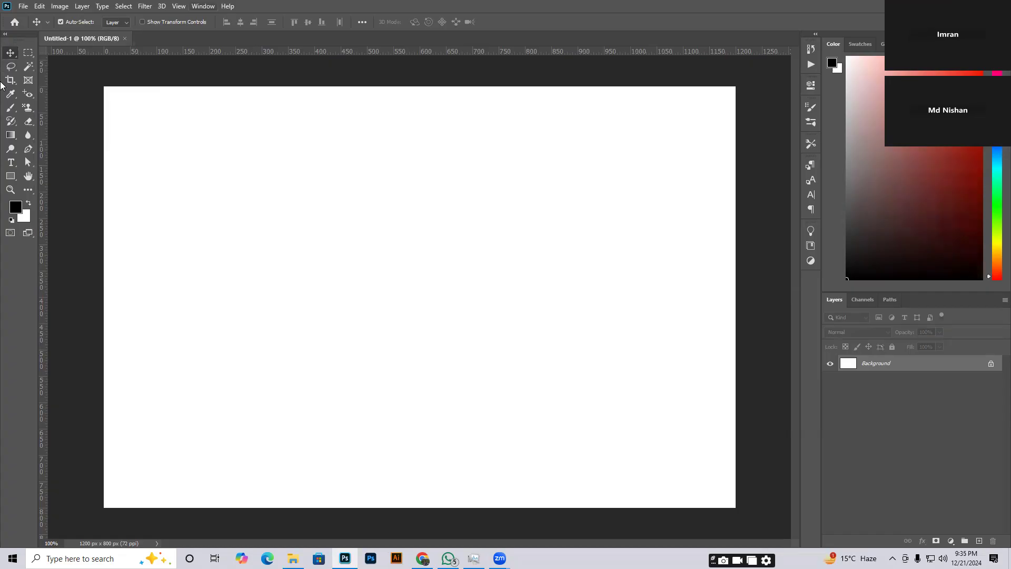
Hide the Layers panel and show it again.
key(alt+w)
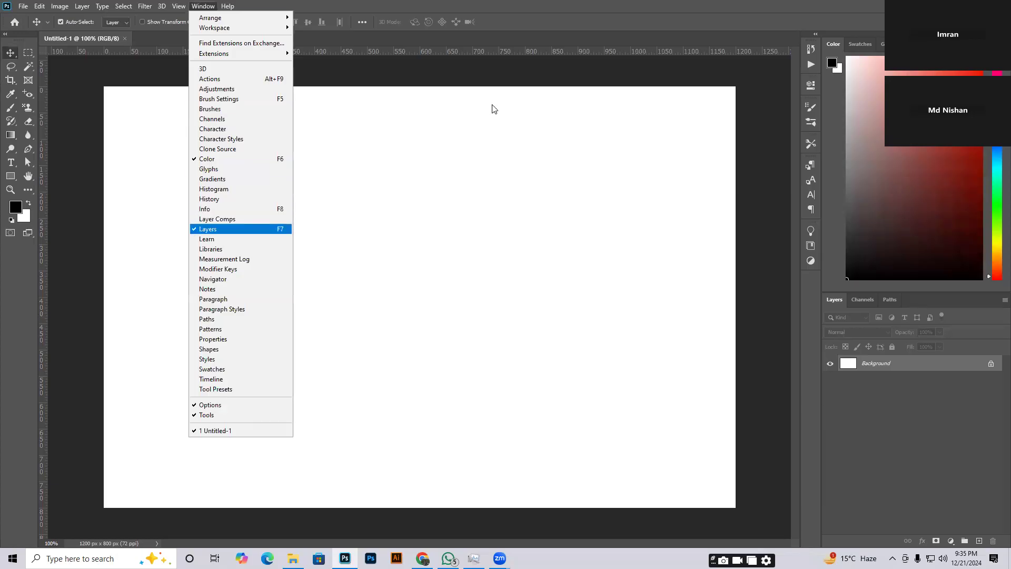
click(216, 229)
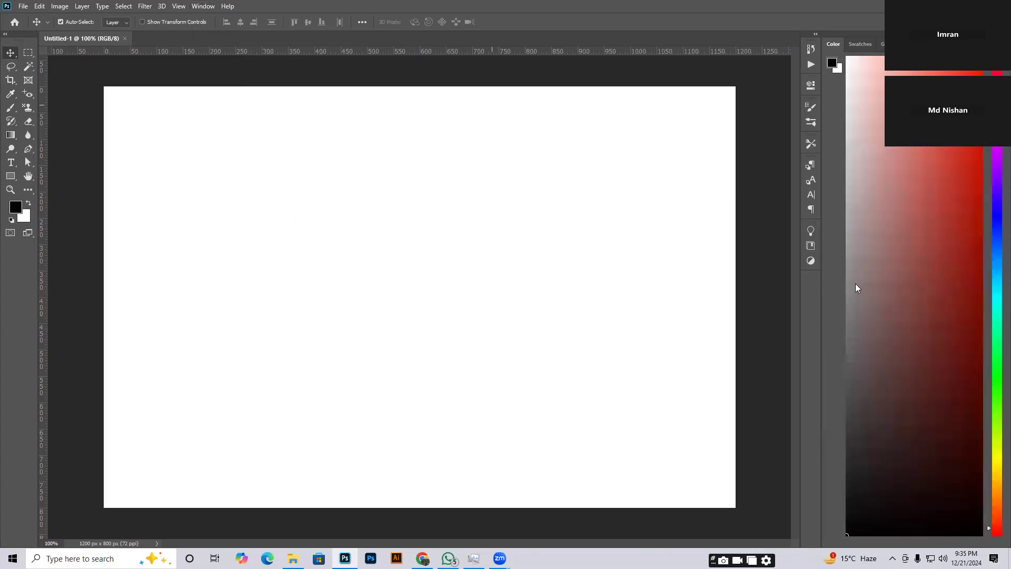
key(F7)
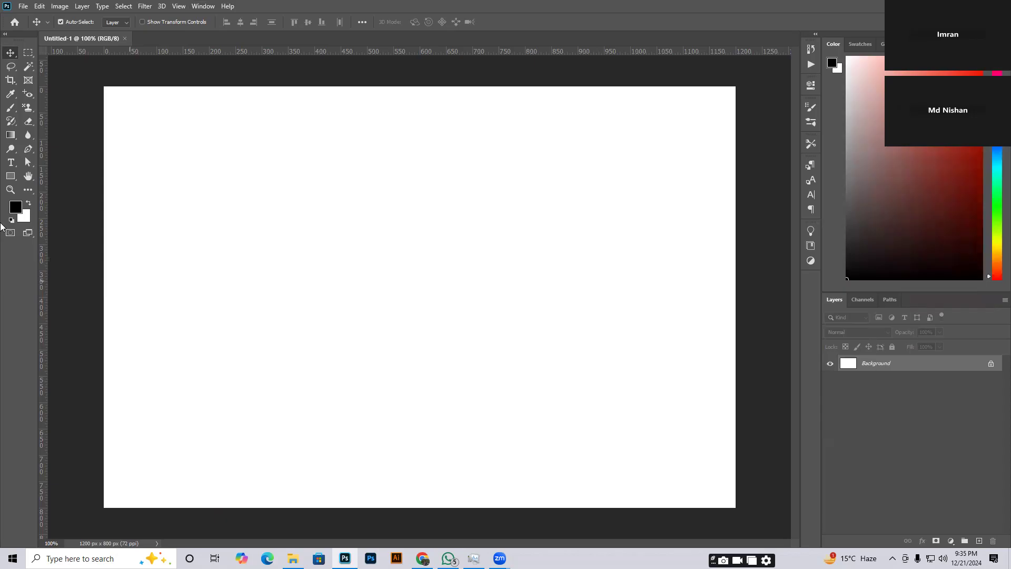
Draw a trial rectangular marquee on the canvas, open the Fill options and cancel them, and deselect the area.
click(24, 54)
click(7, 54)
click(29, 53)
drag(227, 184, 544, 436)
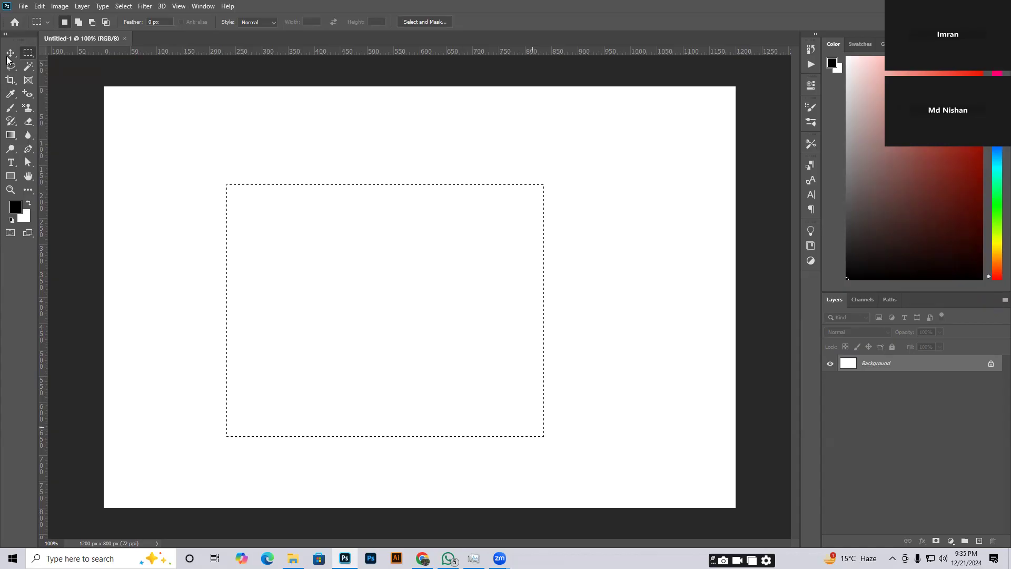
key(shift+F5)
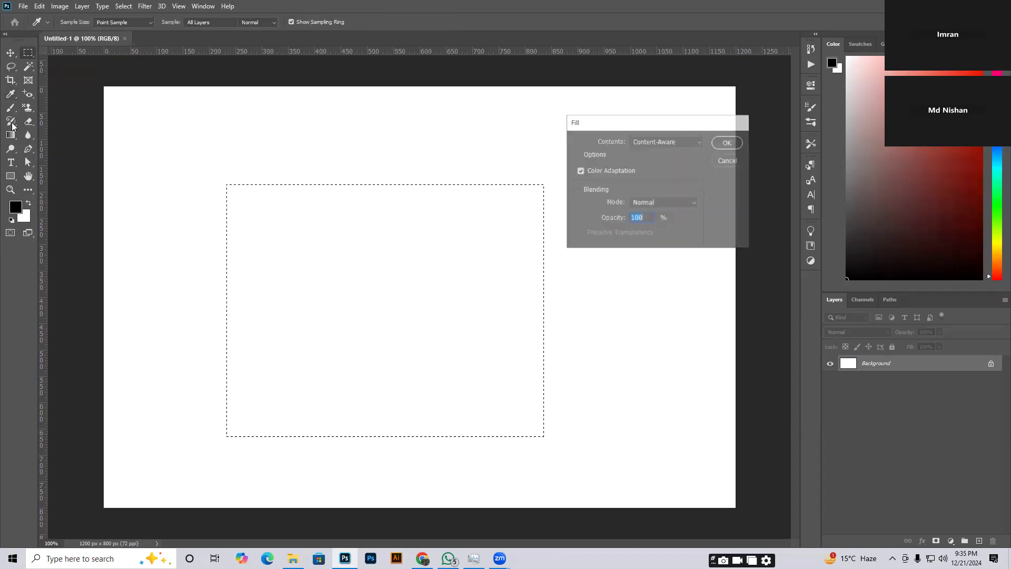
key(Escape)
key(ctrl+d)
key(v)
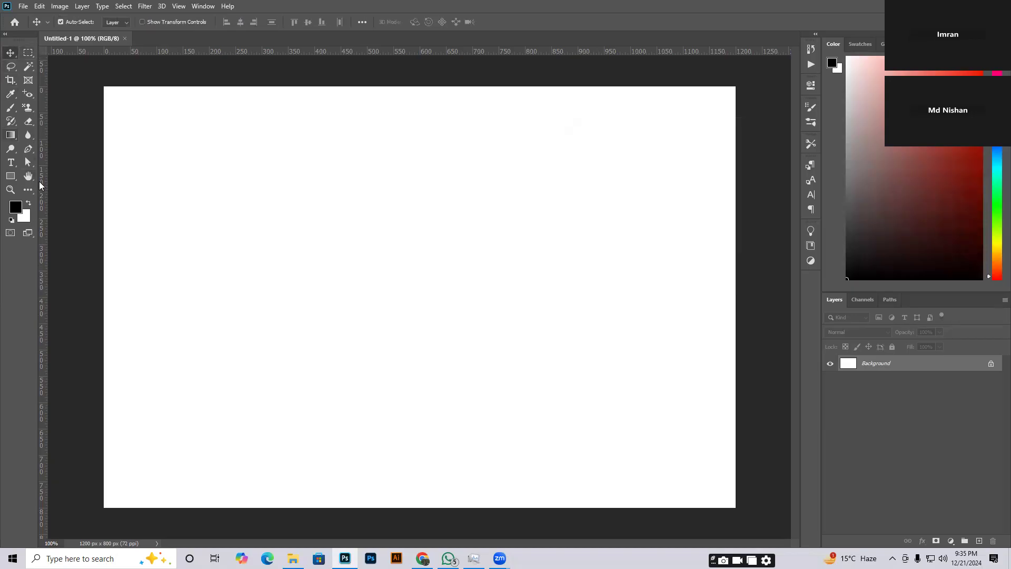
Draw a black rectangle shape about 433 by 358 px on the canvas and delete it.
click(10, 176)
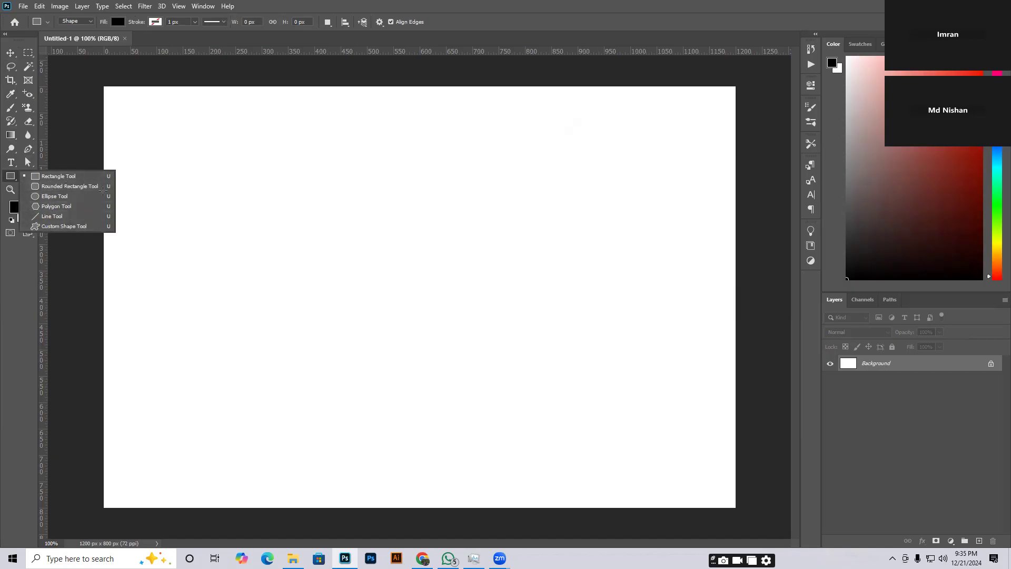
drag(181, 193, 410, 381)
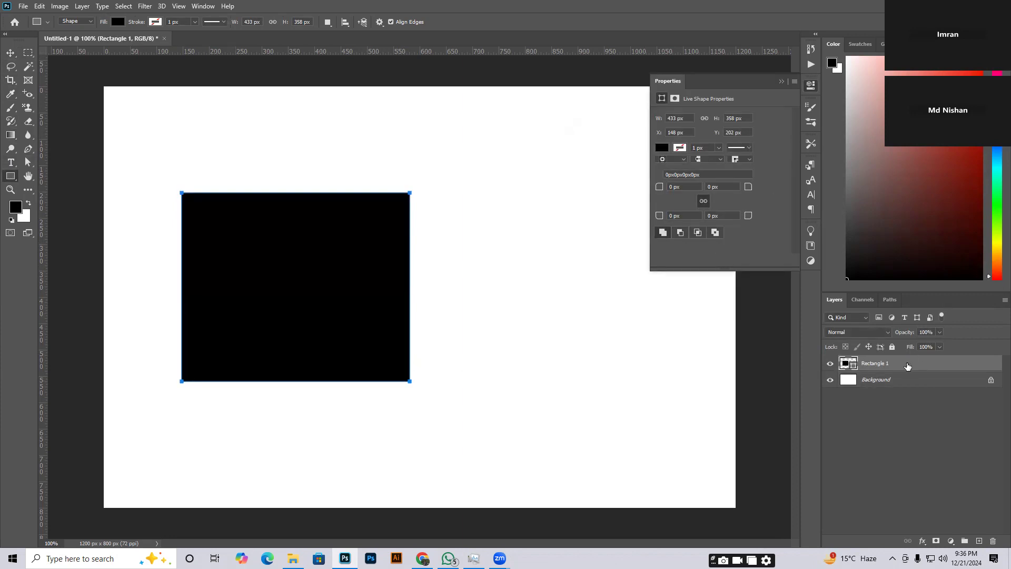
click(781, 81)
key(v)
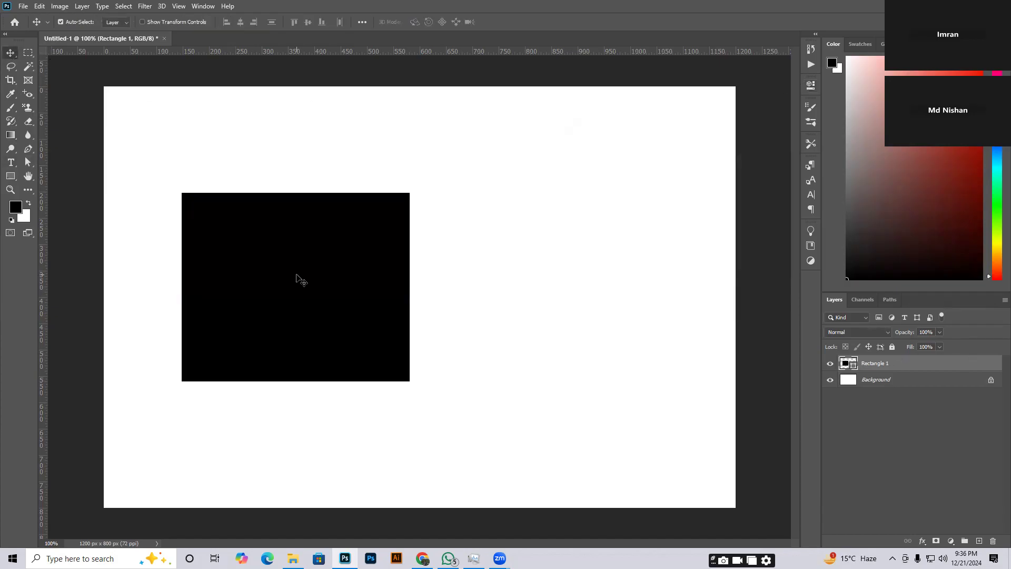
key(Delete)
Draw a rectangular marquee selection about 462 by 328 px near the middle of the canvas.
click(28, 53)
drag(250, 205, 493, 377)
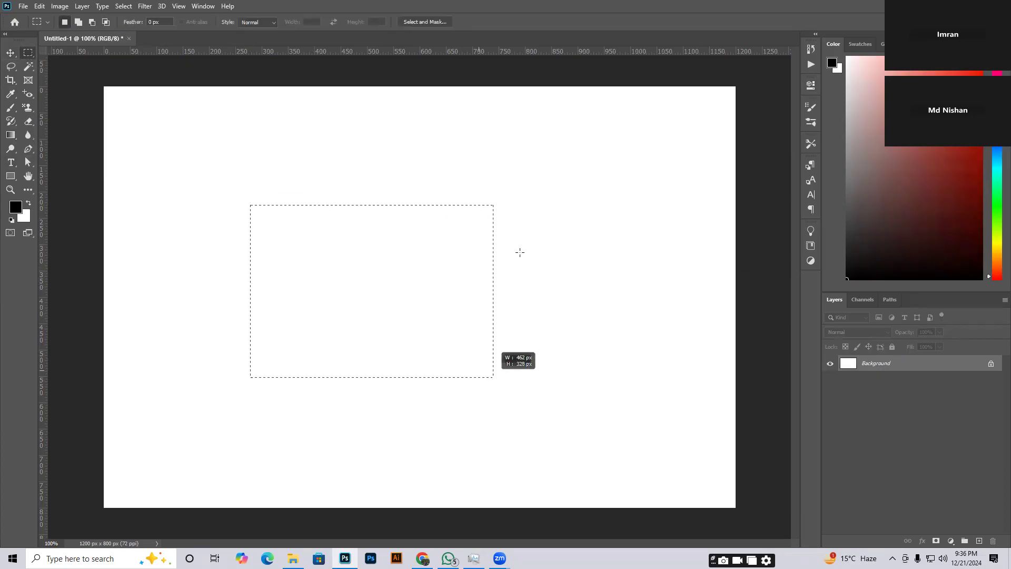
click(16, 209)
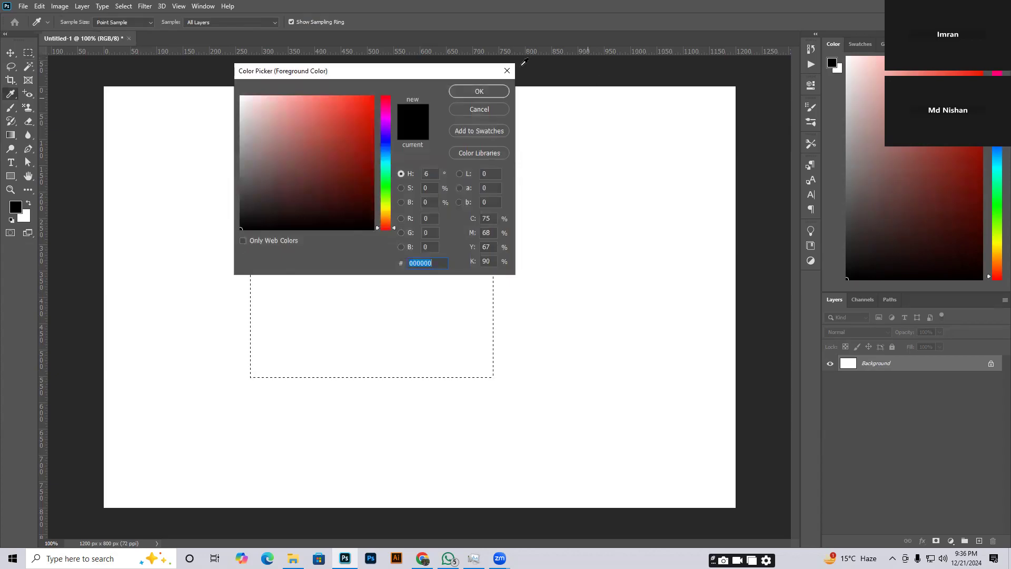
click(506, 71)
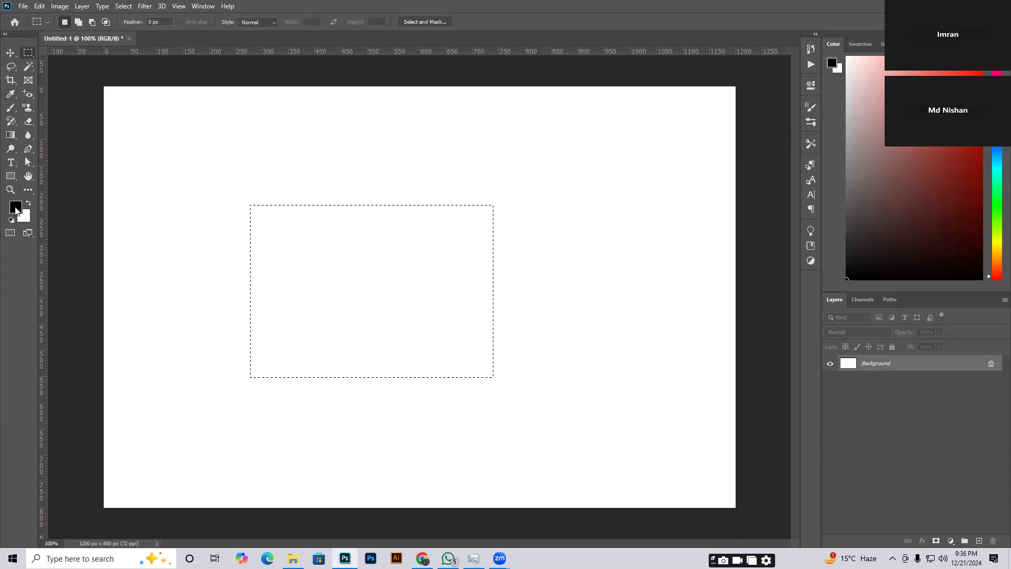
Set the foreground color to red #ef1f08 and fill the rectangular selection with it.
click(16, 207)
drag(349, 70, 643, 103)
click(657, 151)
drag(657, 151, 662, 142)
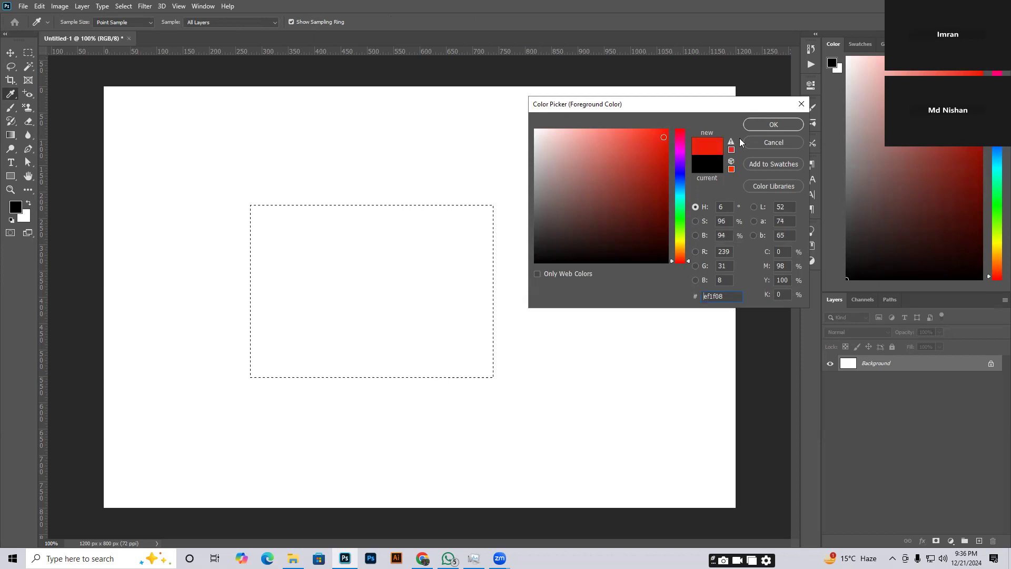
click(766, 124)
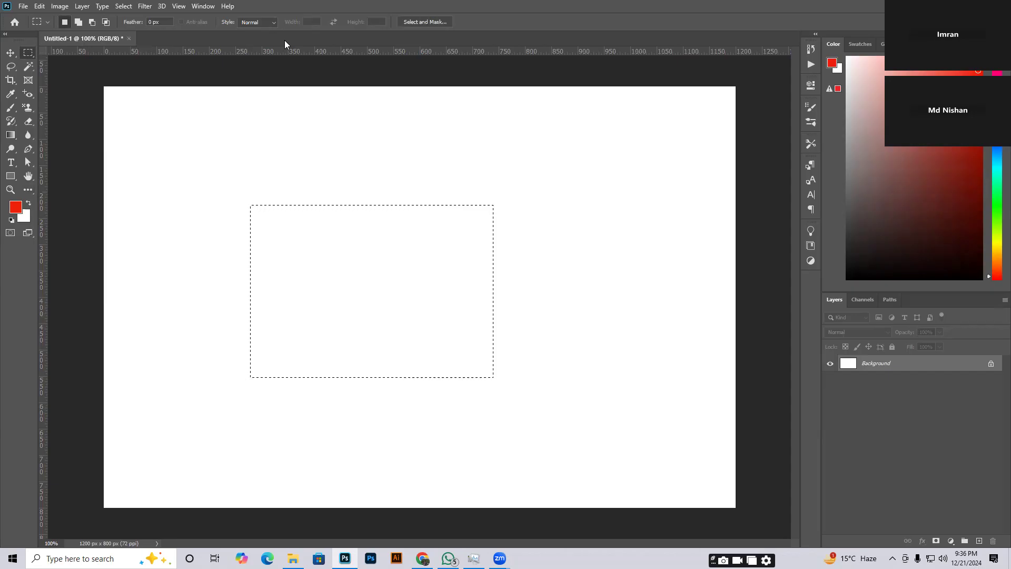
key(alt+BackSpace)
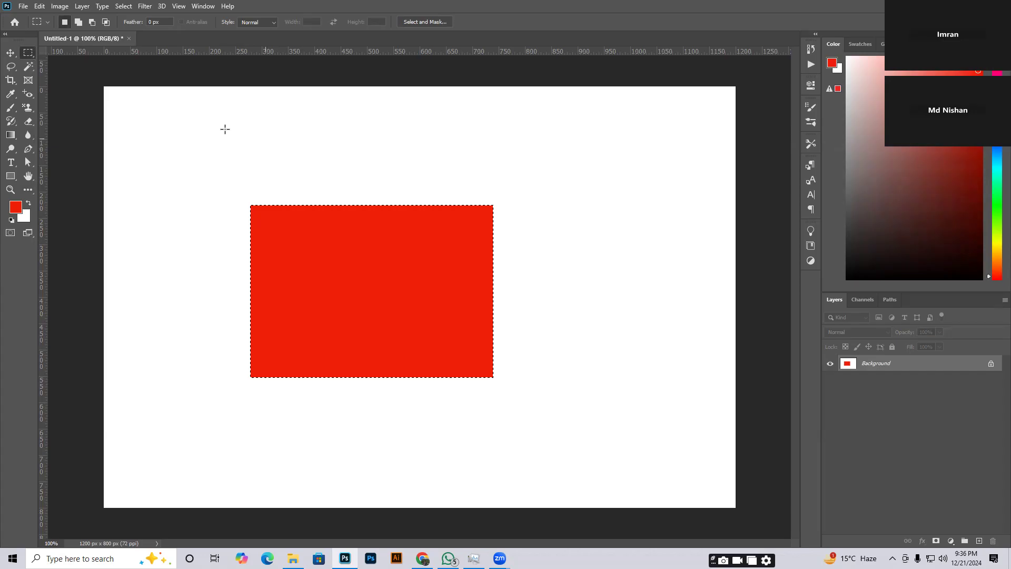
click(9, 50)
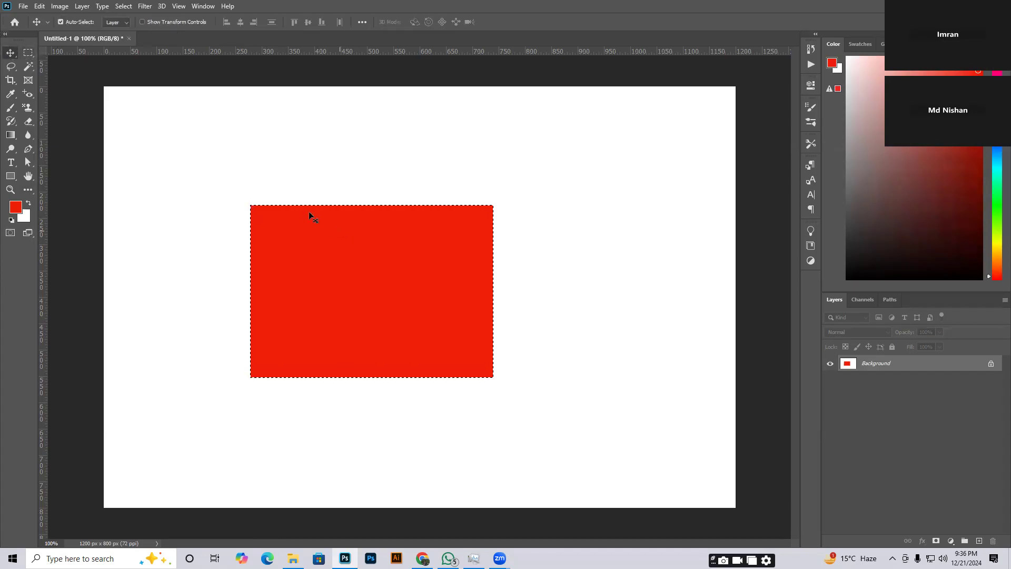
scroll(277, 204, up, 5)
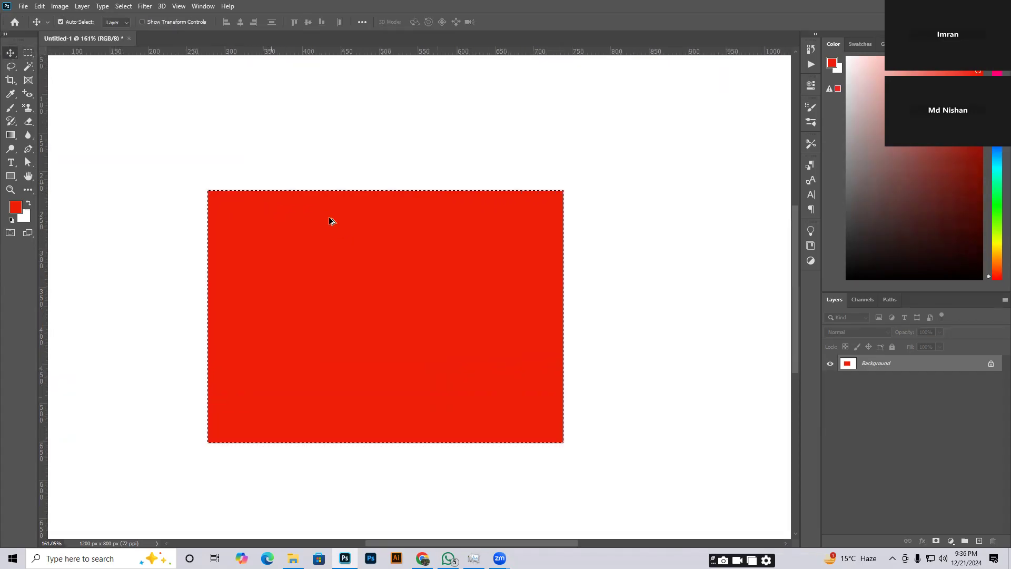
scroll(204, 188, up, 4)
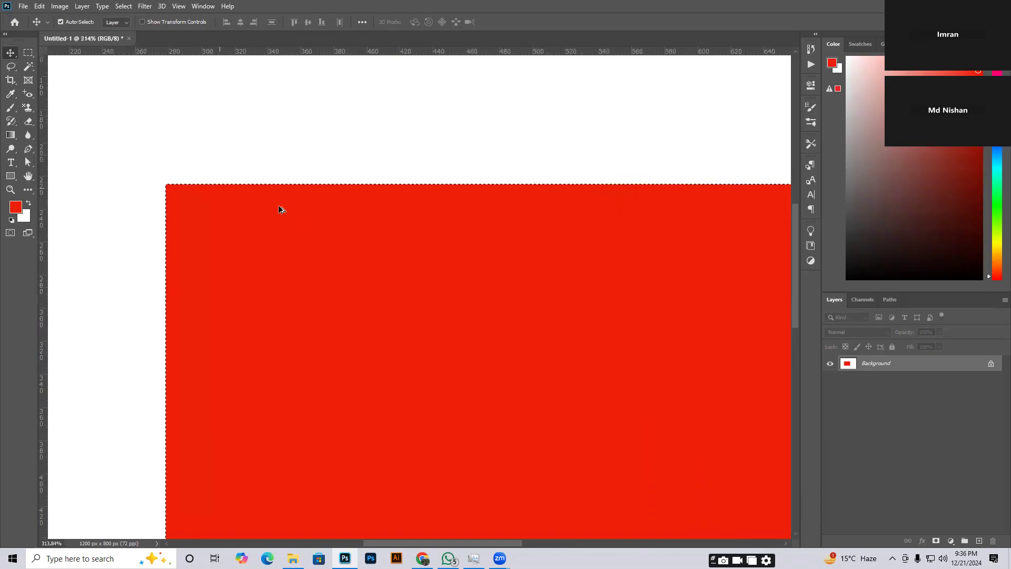
scroll(277, 188, down, 4)
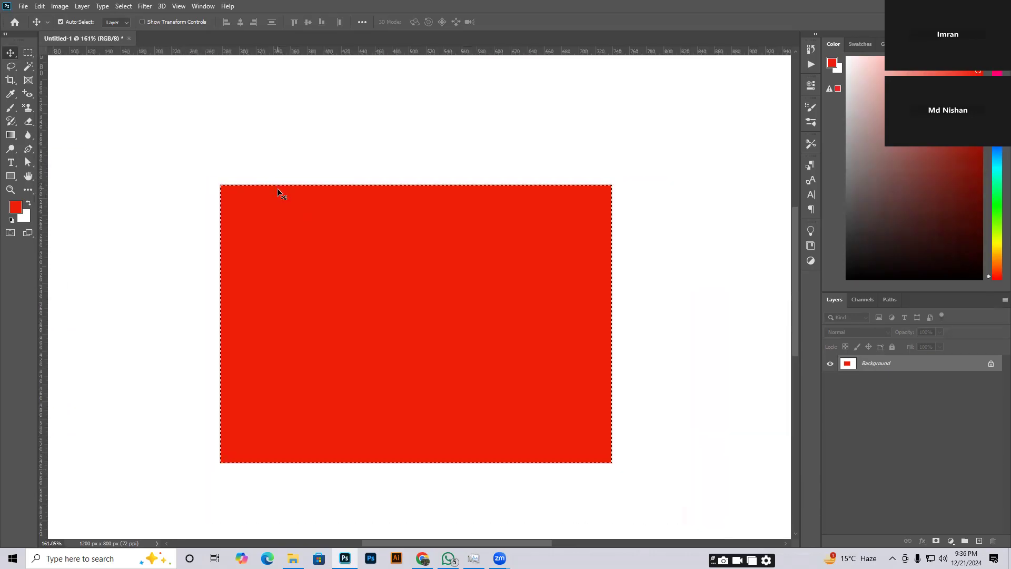
Deselect the area and try to move the red rectangle on the Background layer, cancelling the conversion to a normal layer.
key(ctrl+d)
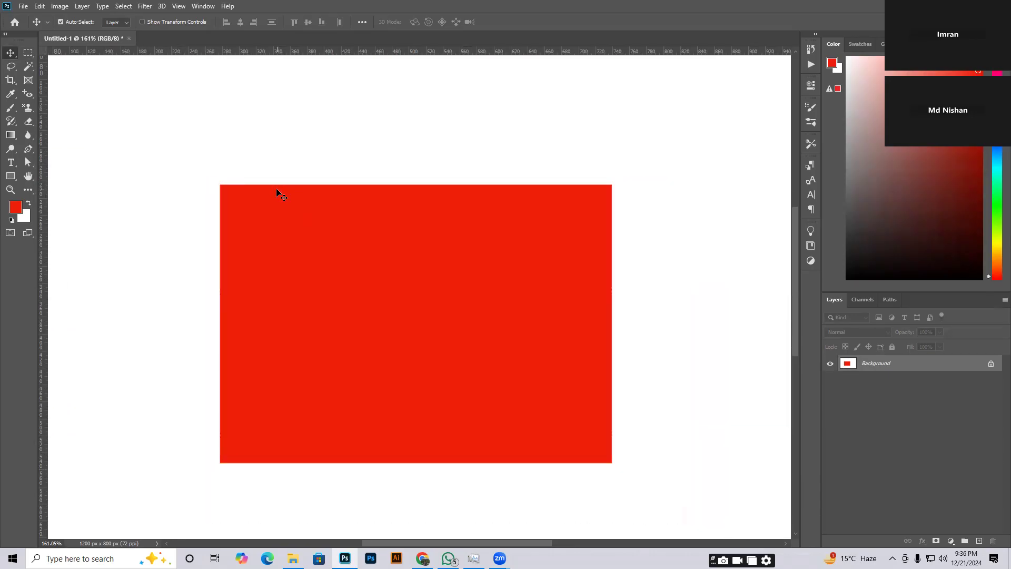
scroll(334, 127, down, 2)
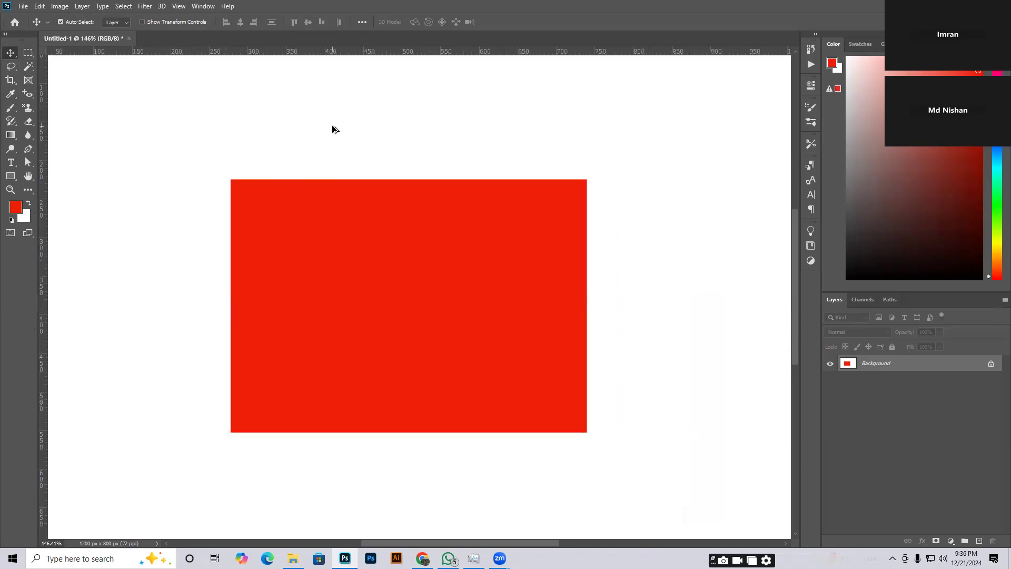
drag(427, 261, 328, 226)
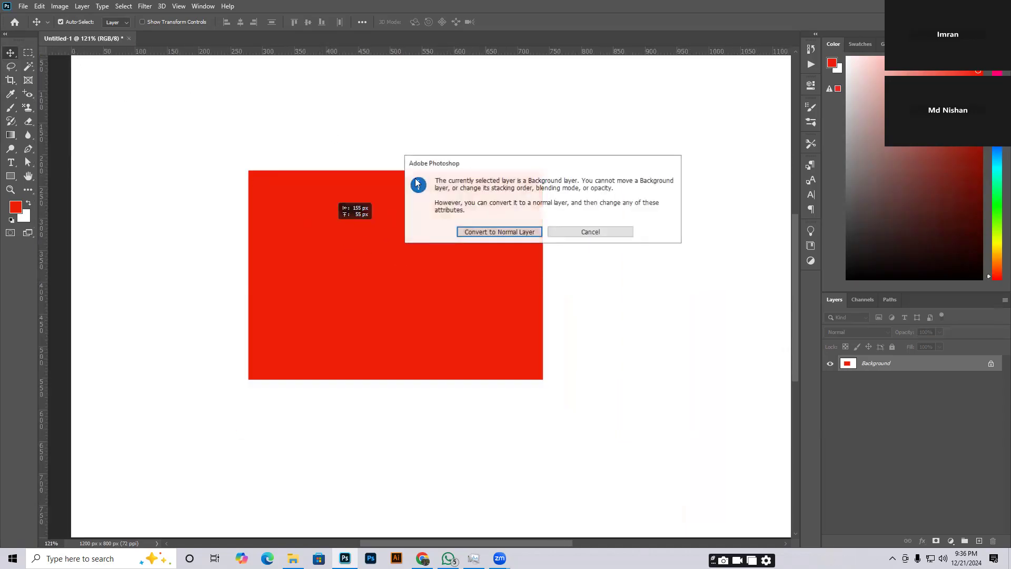
click(593, 238)
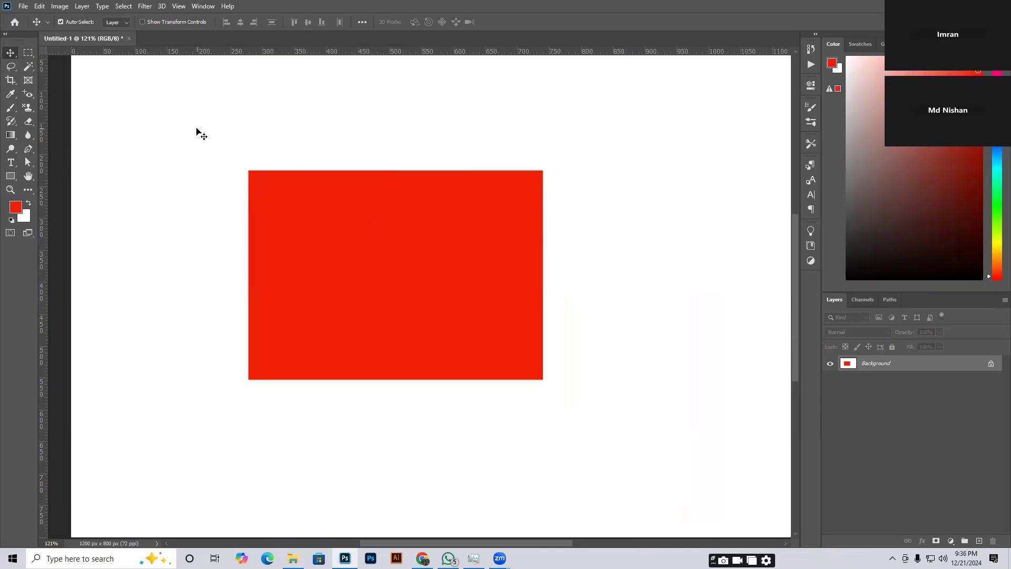
drag(184, 143, 368, 239)
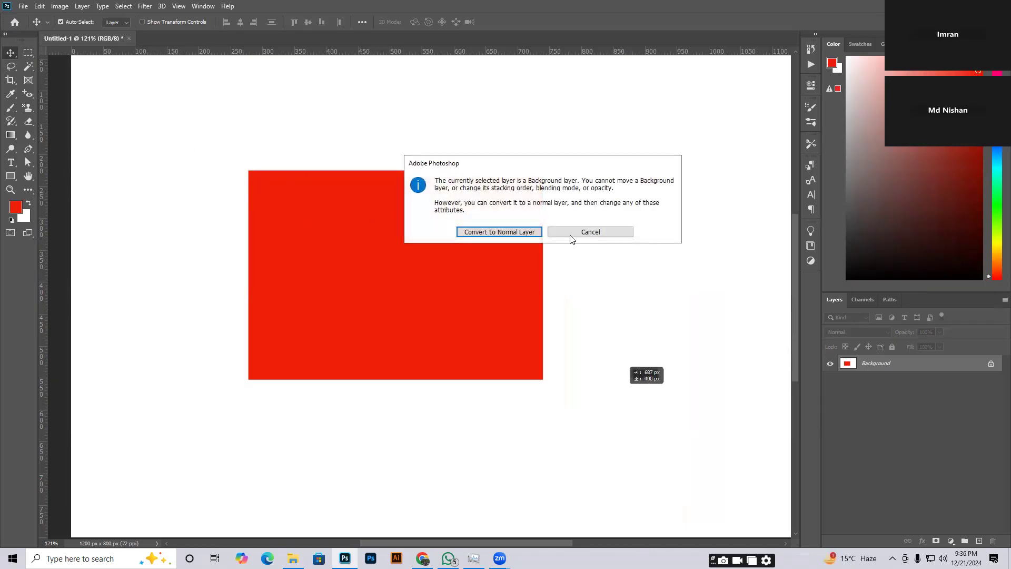
click(572, 235)
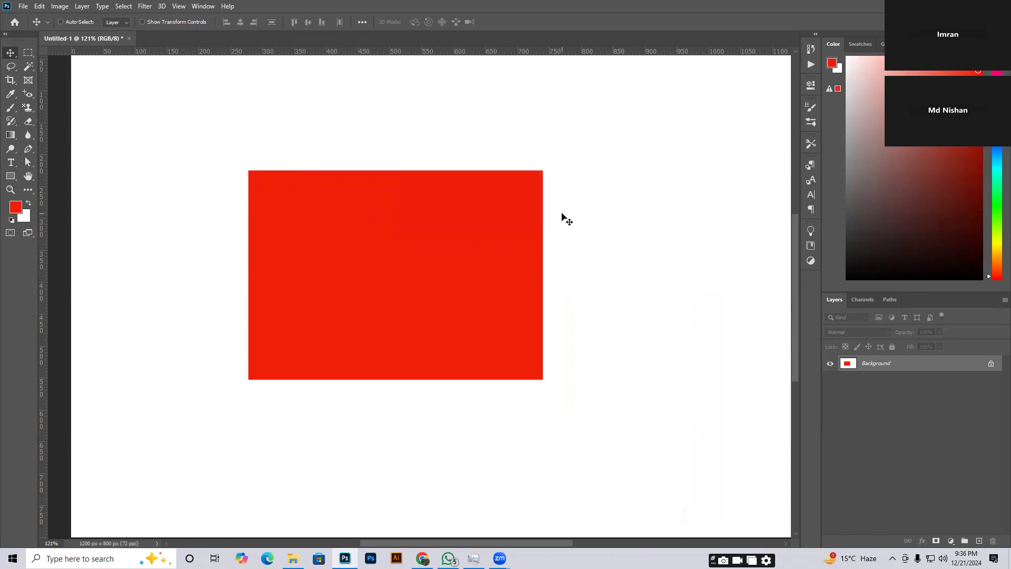
Undo the deselection, the red fill and the rectangular marquee selection on the Background layer.
scroll(355, 175, down, 2)
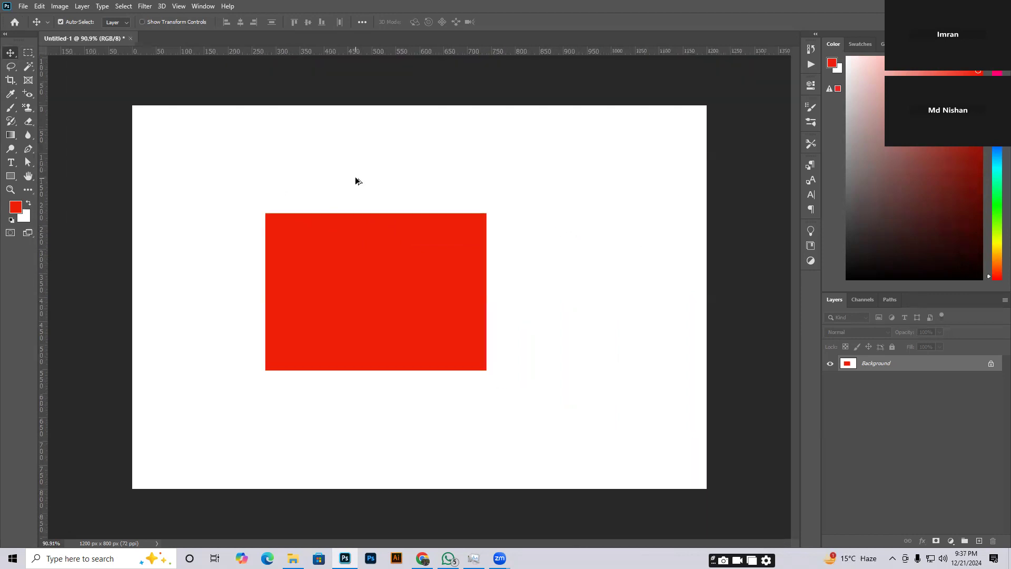
key(ctrl+z)
key(ctrl+z)
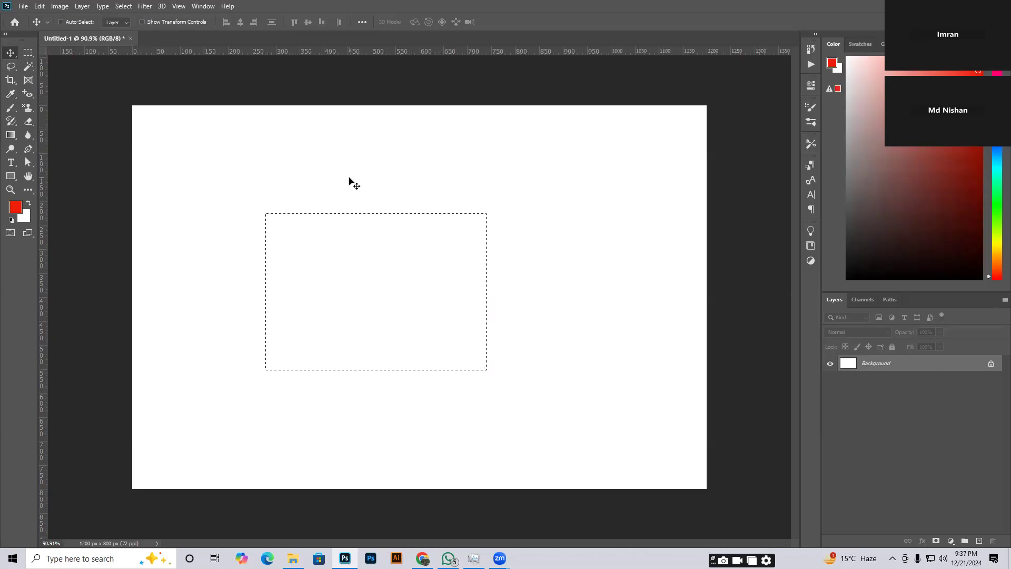
key(ctrl+z)
Create a new layer, fill a rectangular marquee across the middle of the canvas with the red foreground color, and deselect.
click(975, 542)
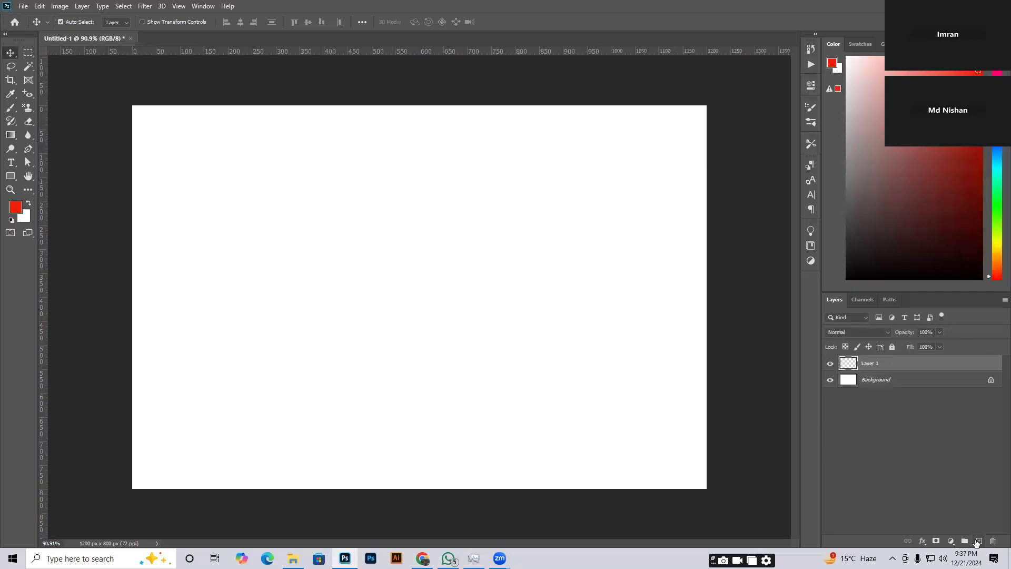
click(29, 54)
drag(261, 185, 579, 386)
key(alt+BackSpace)
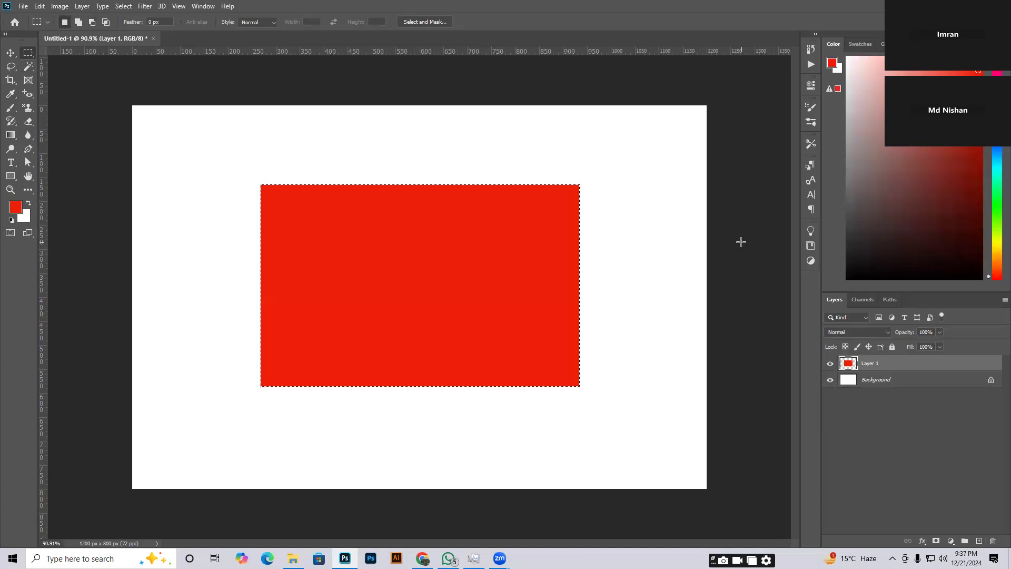
key(ctrl+d)
Move the red rectangle toward the canvas's upper-left area and delete its layer.
key(v)
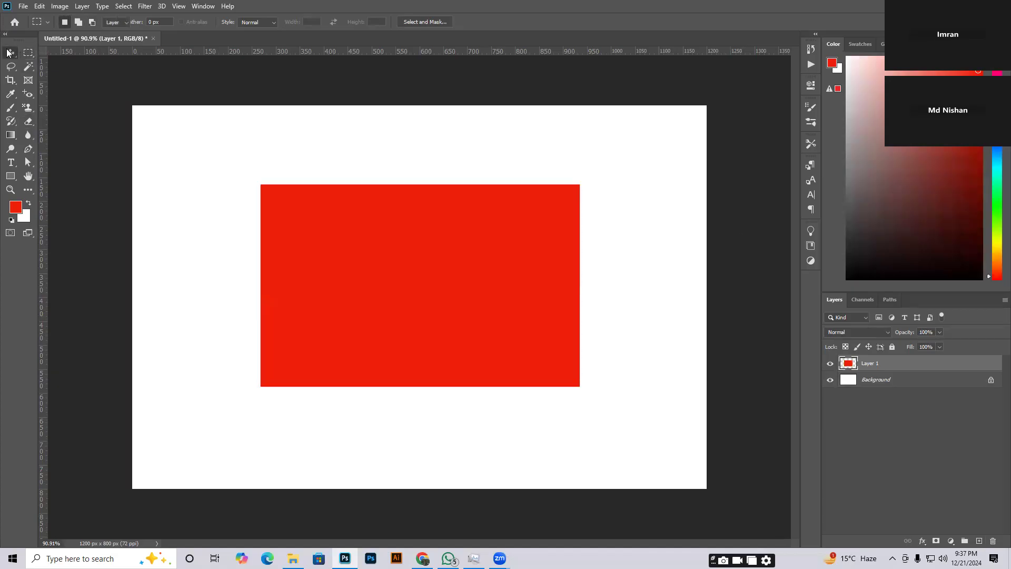
drag(443, 278, 329, 217)
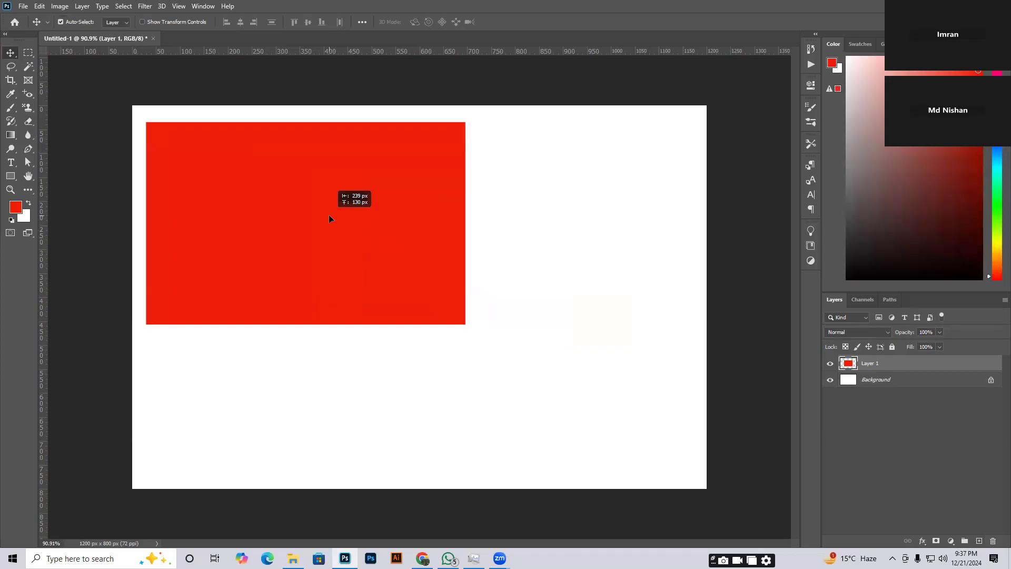
drag(329, 203, 373, 224)
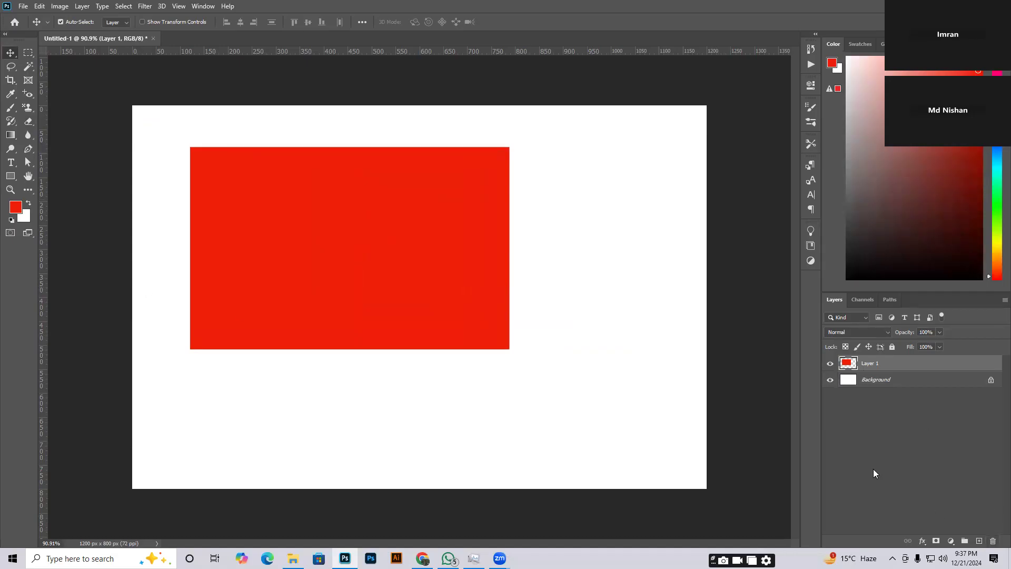
click(993, 541)
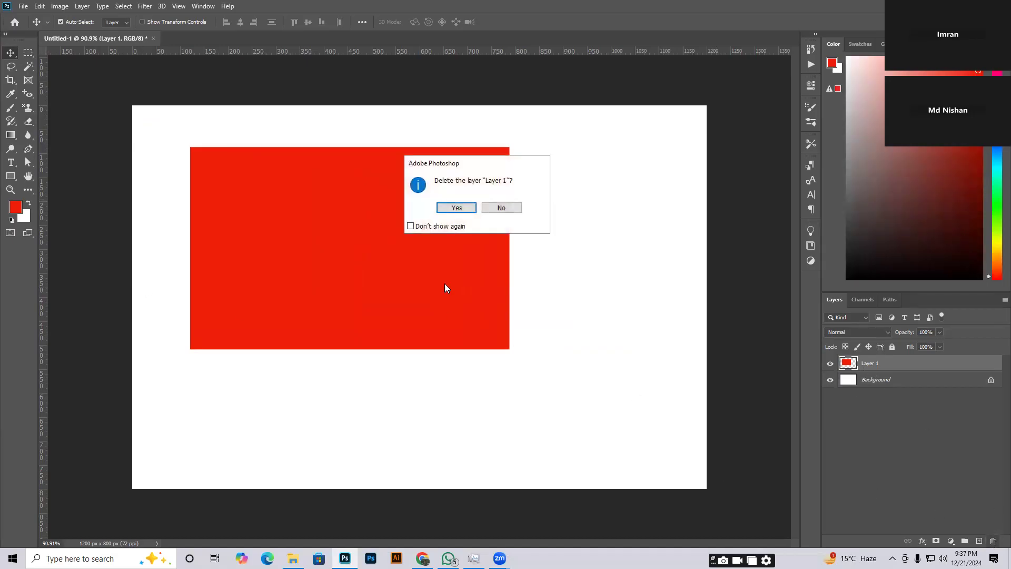
click(454, 207)
Draw a red square shape of about 325 px near the canvas's upper-left corner and another of about 375 px beside it.
click(13, 176)
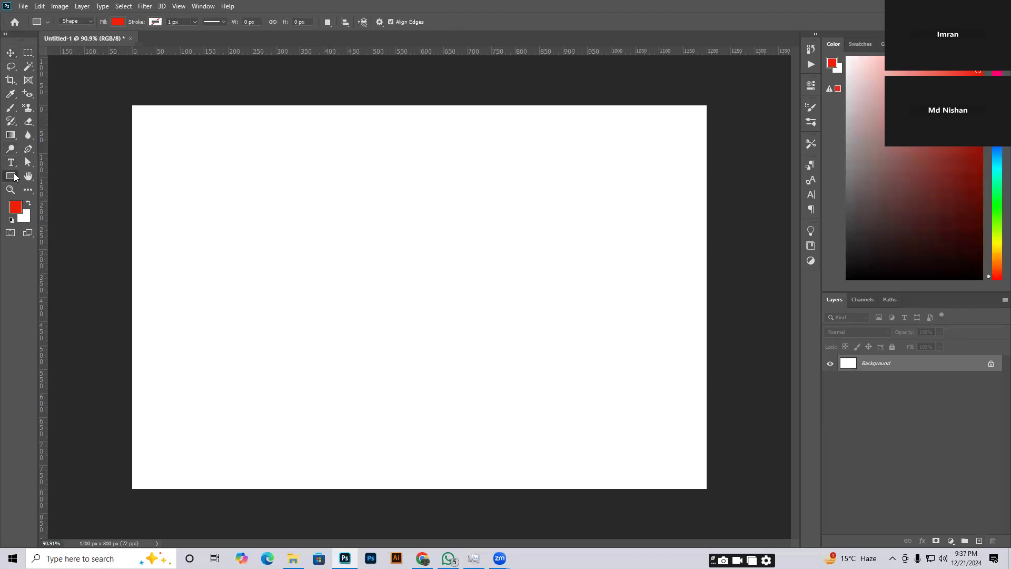
click(54, 176)
drag(165, 148, 320, 303)
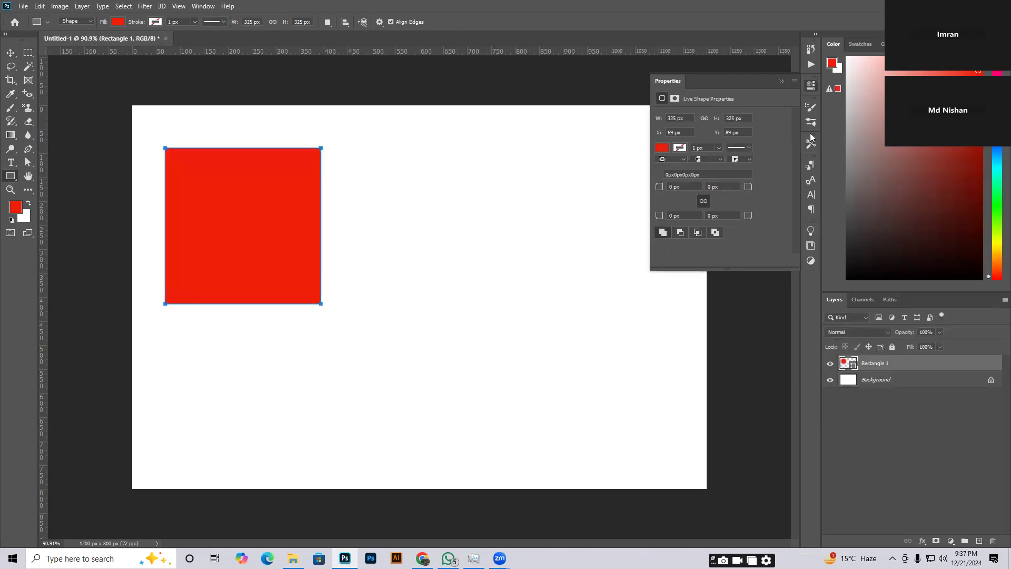
click(781, 81)
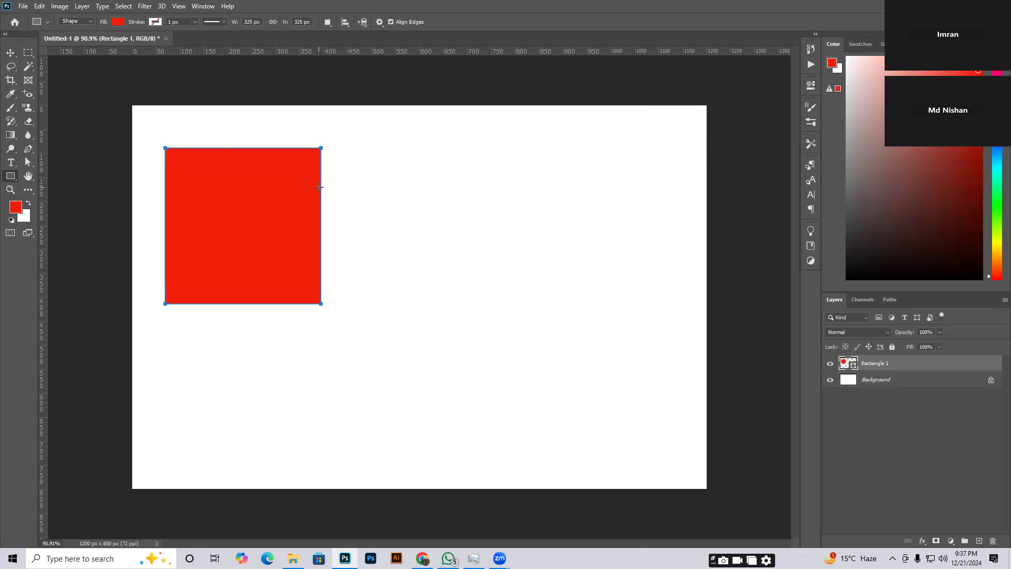
drag(370, 179, 593, 359)
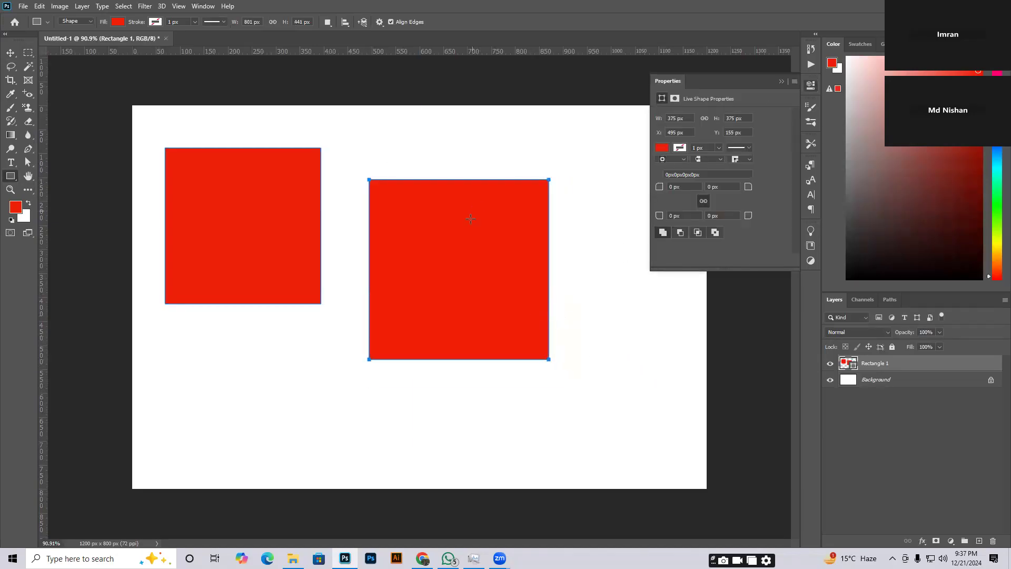
Move the two red squares together on the canvas and delete their shape layer.
key(v)
drag(439, 258, 373, 226)
click(778, 82)
drag(435, 263, 486, 252)
drag(289, 235, 346, 250)
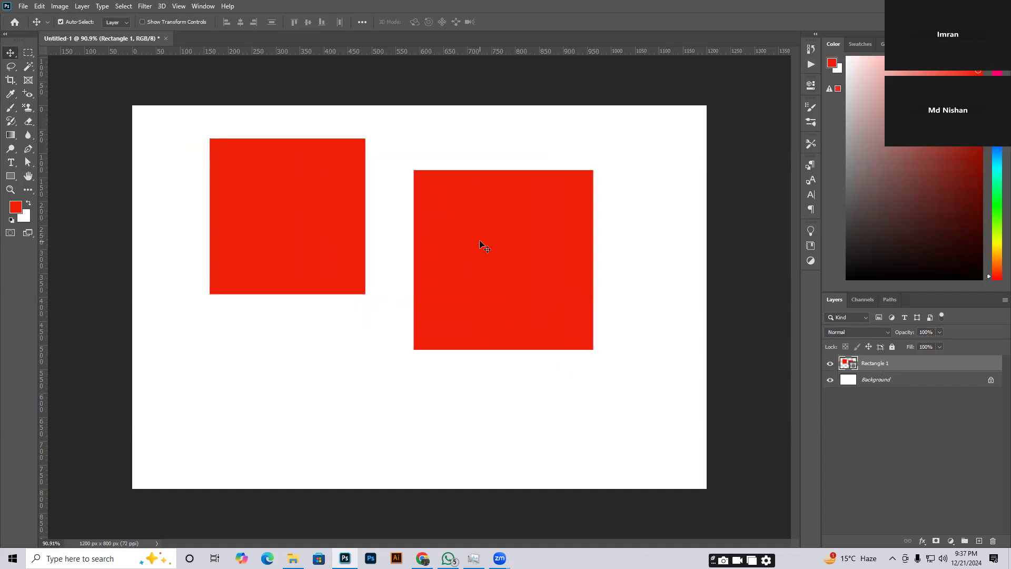
key(Delete)
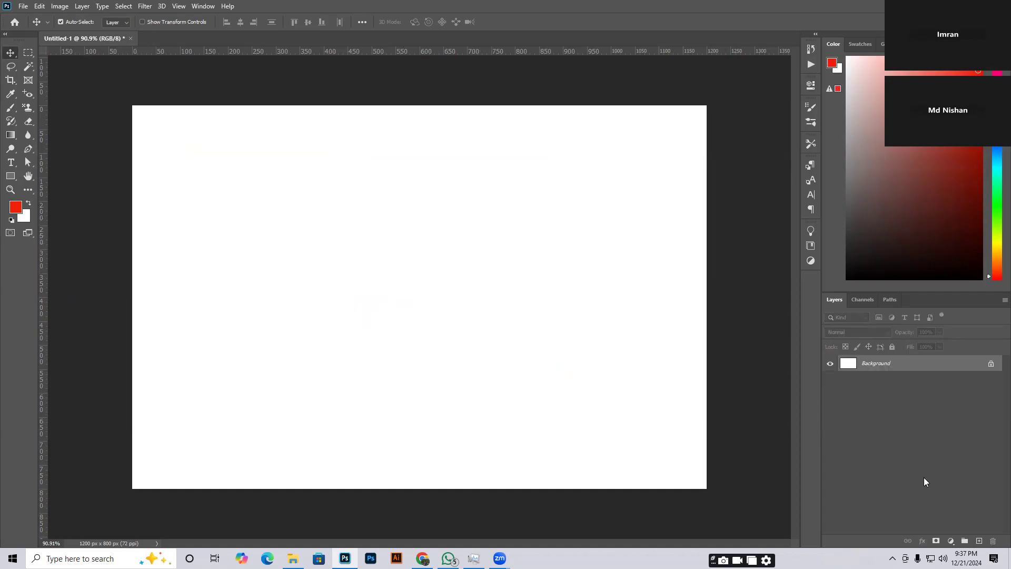
Create a new empty layer above the Background layer.
click(979, 541)
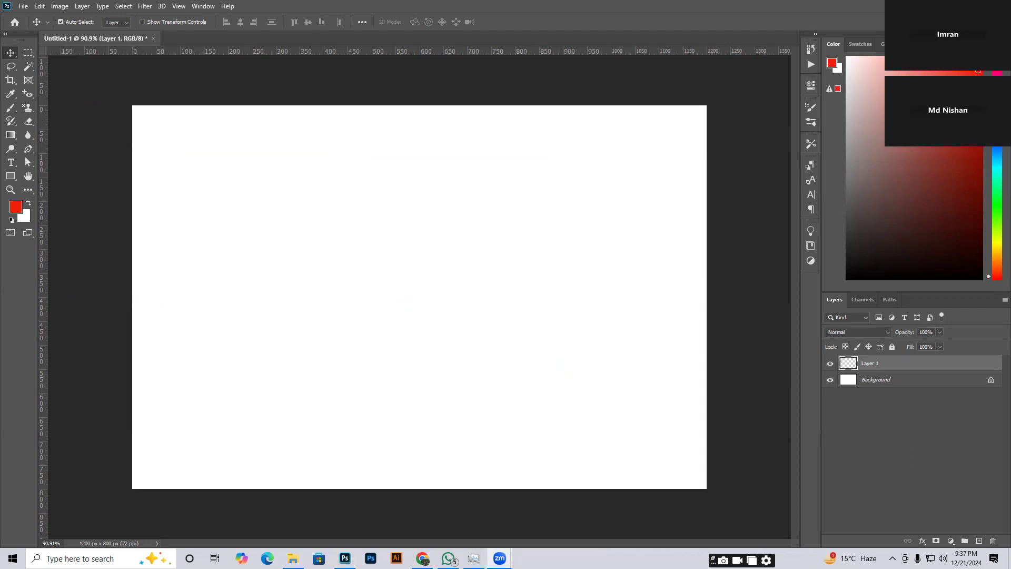
mouse_move(500, 558)
click(461, 519)
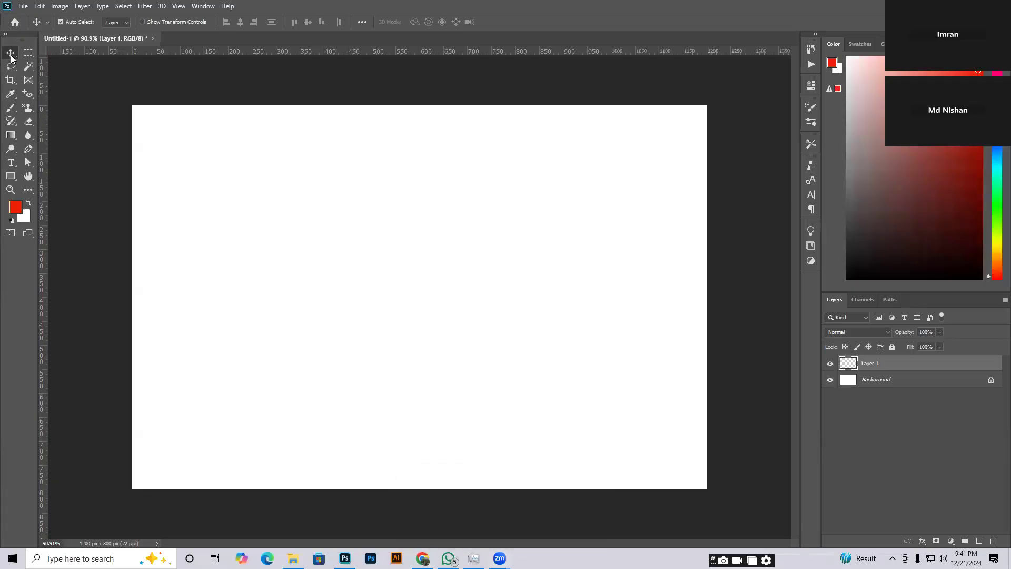
Draw a red rectangle shape about 390 by 322 px slightly left of the canvas center.
click(13, 209)
click(14, 176)
drag(273, 203, 460, 357)
click(783, 82)
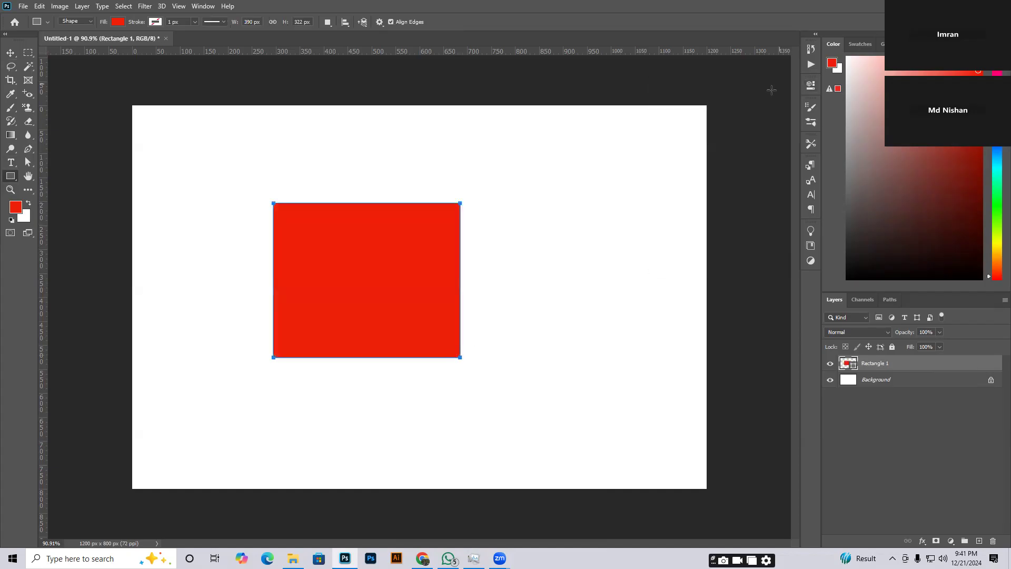
Draw a red ellipse shape about 248 by 295 px to the right of the rectangle.
right_click(11, 176)
click(52, 188)
drag(509, 214, 650, 349)
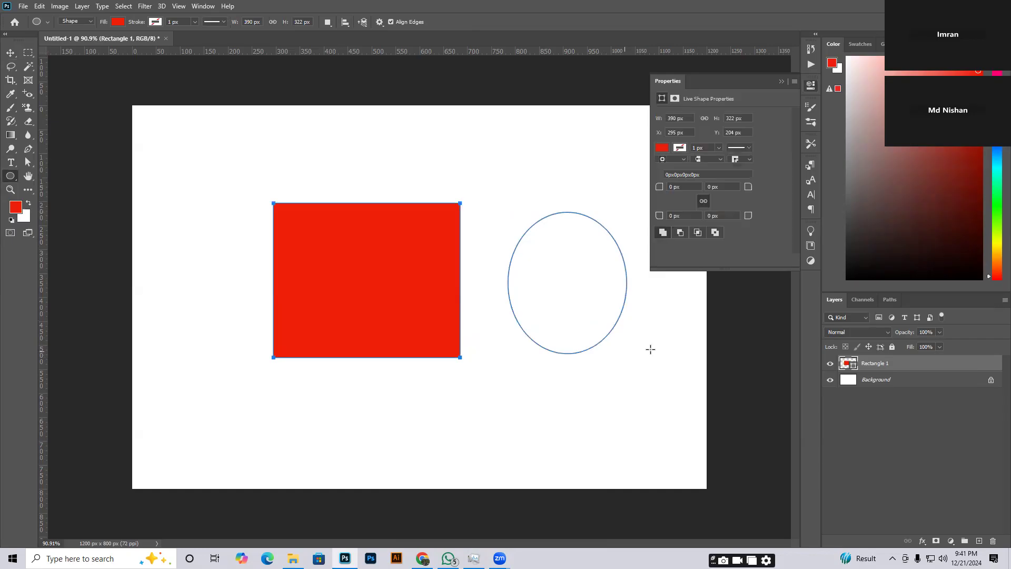
click(781, 81)
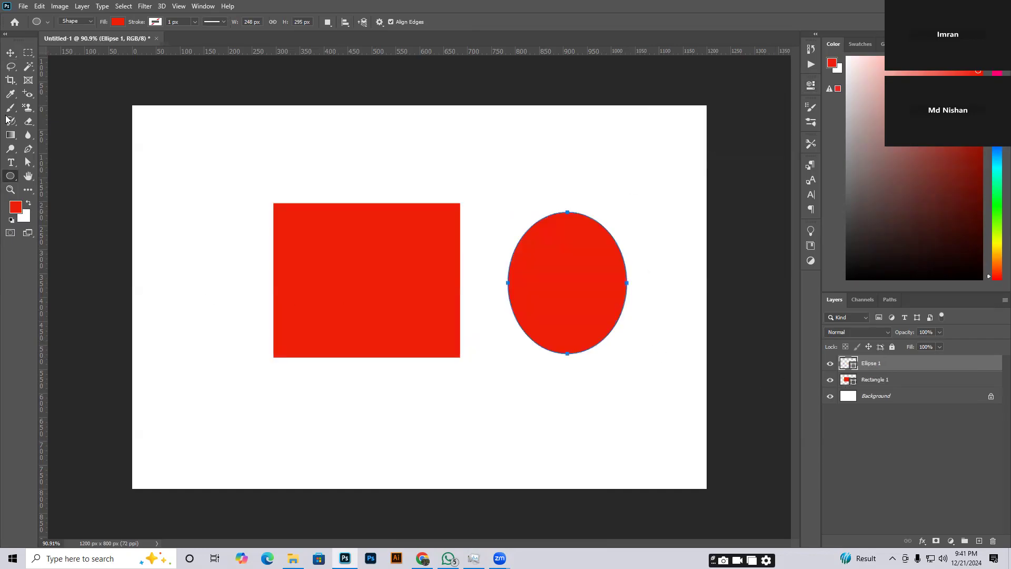
Move the rectangle and the ellipse separately, leaving the rectangle left of center and the ellipse higher on its right.
click(10, 53)
drag(421, 303, 297, 280)
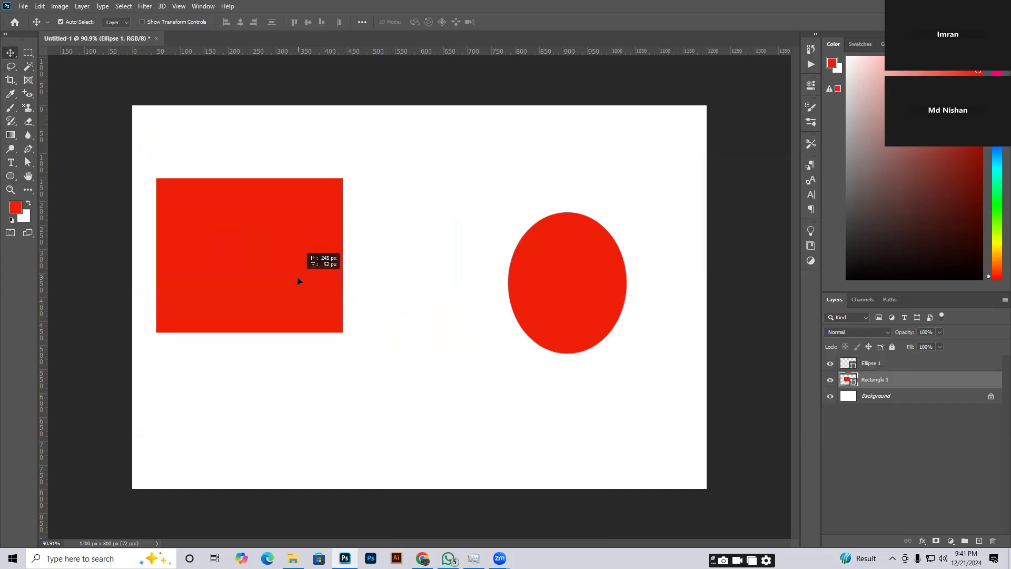
drag(562, 286, 584, 200)
drag(250, 255, 292, 252)
drag(594, 239, 565, 257)
drag(275, 248, 311, 279)
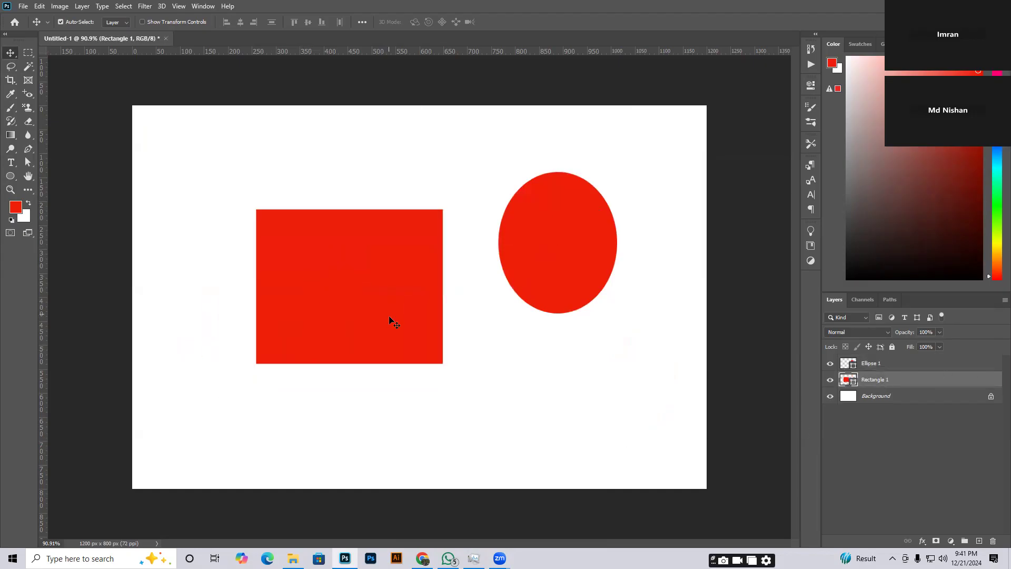
Resize and reposition the rectangle with Free Transform, reduce it to a smaller near-square, and apply the transformation.
key(ctrl+t)
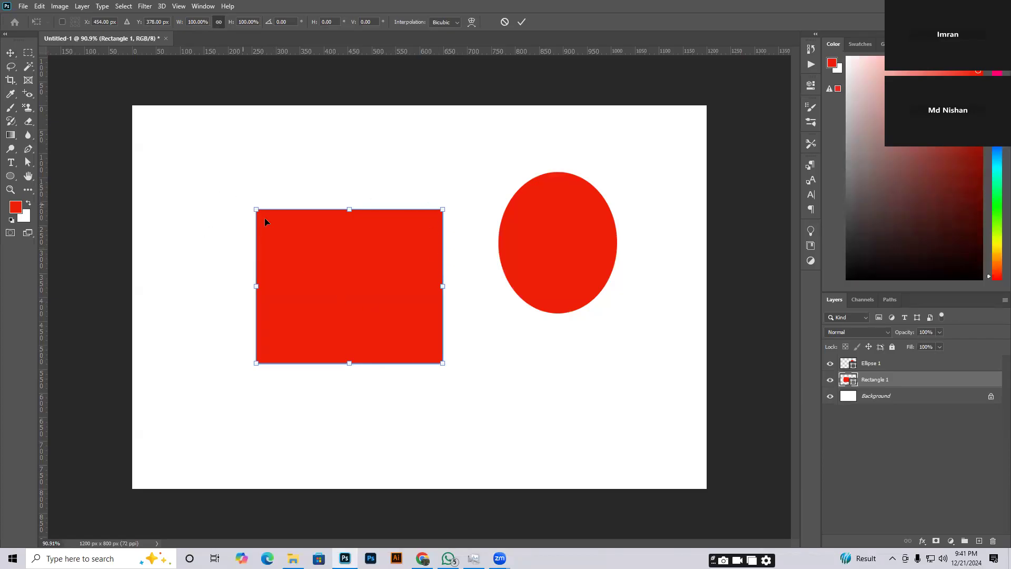
mouse_move(442, 363)
mouse_down()
mouse_move(377, 306)
mouse_move(457, 375)
mouse_up()
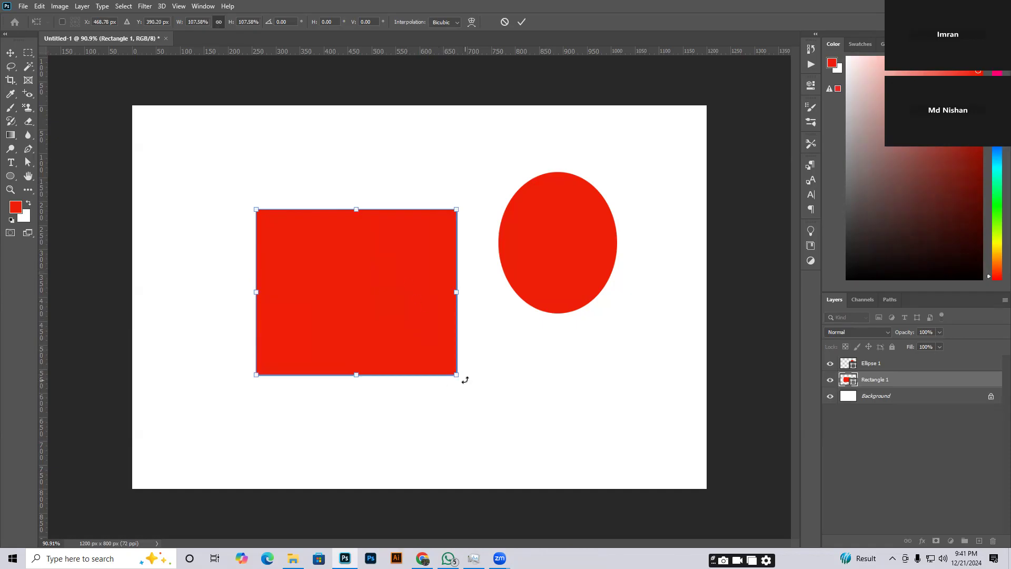
drag(456, 377, 464, 407)
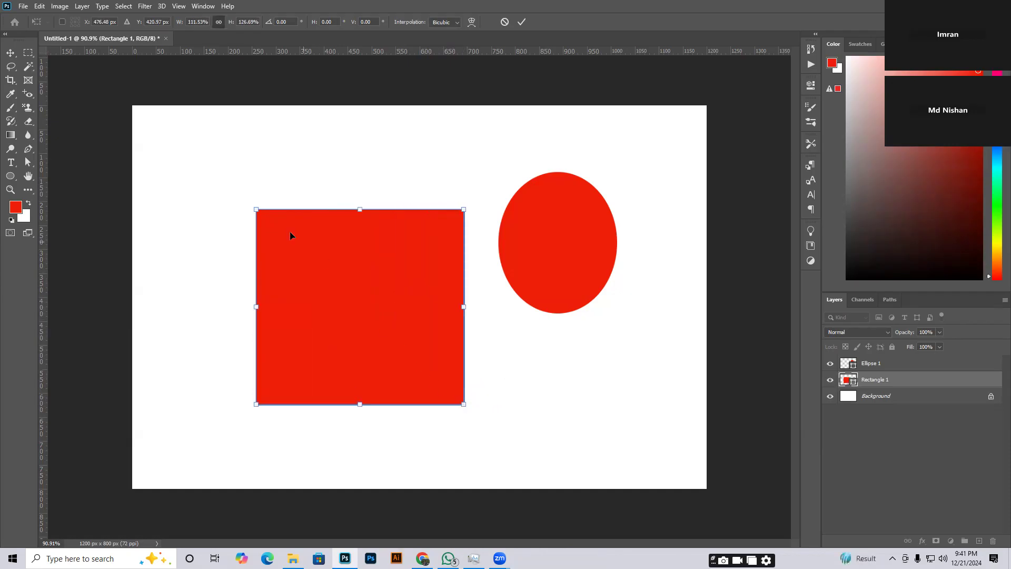
drag(401, 320, 380, 310)
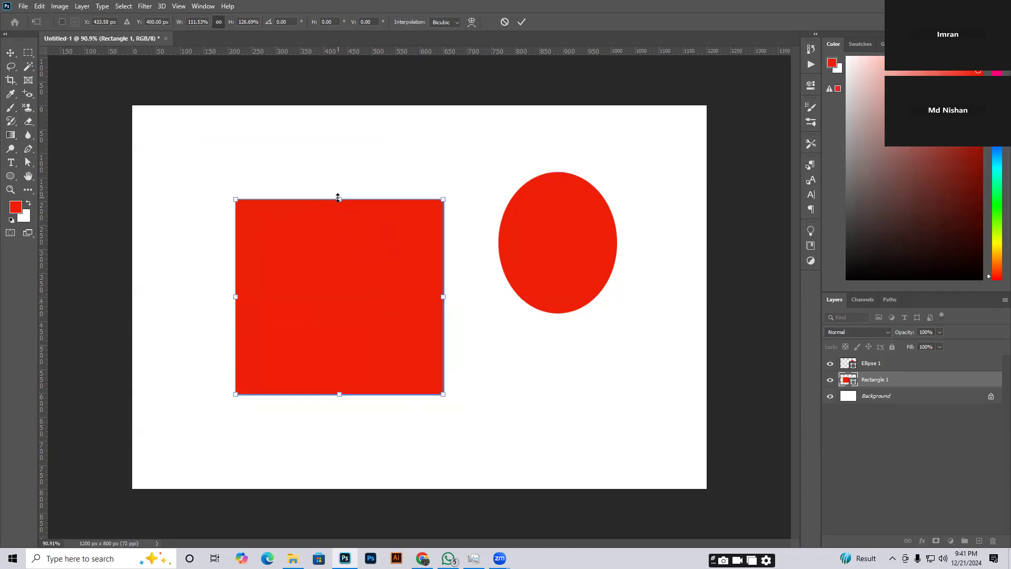
drag(339, 198, 338, 237)
key(Return)
Try Free Transform on the ellipse, clear the layer selection, and select the ellipse layer.
key(ctrl+t)
click(554, 198)
key(ctrl+t)
click(559, 203)
key(ctrl)
key(ctrl+t)
click(558, 202)
click(470, 269)
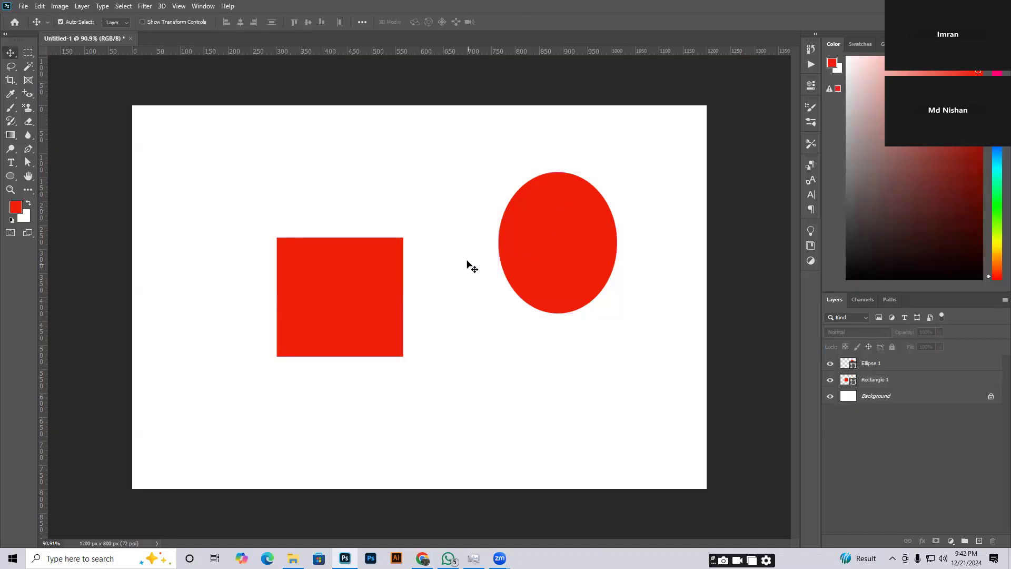
click(573, 245)
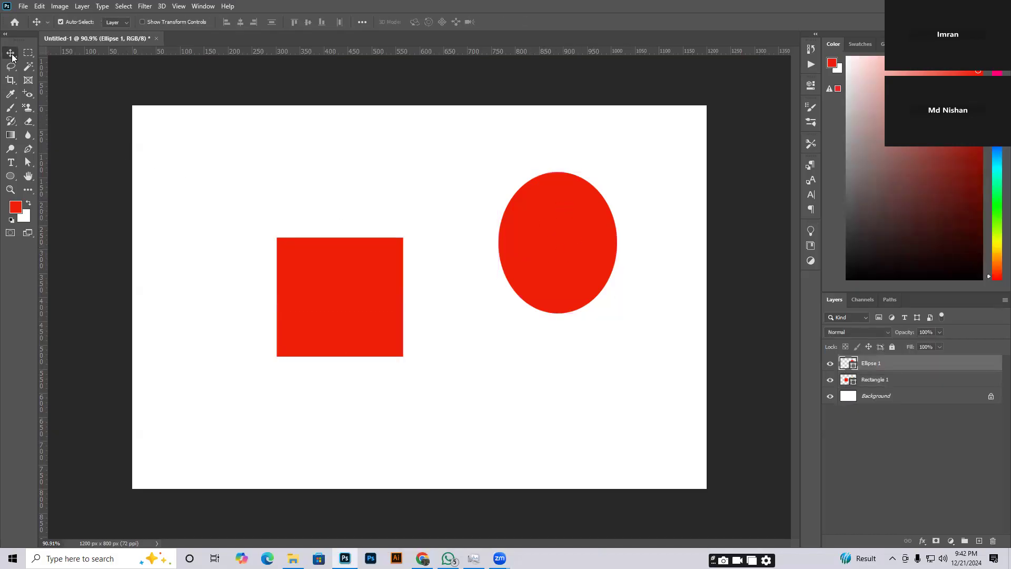
Draw a rectangular marquee around the red rectangle and replace it with one over the left part of the ellipse.
click(28, 52)
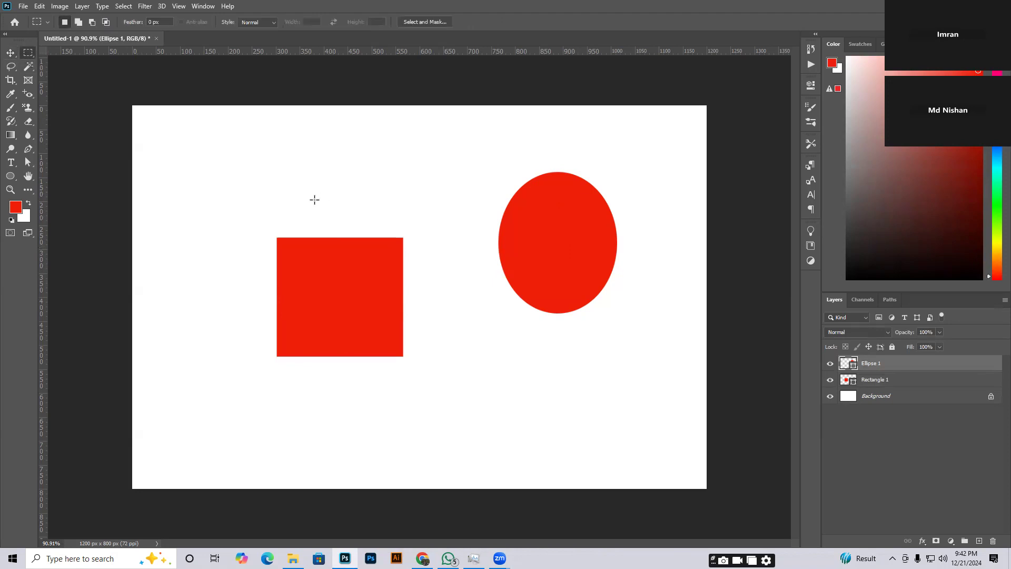
drag(226, 193, 433, 406)
drag(463, 154, 577, 304)
Draw an elliptical marquee overlapping the upper-left part of the red rectangle, and clear the selection.
right_click(29, 52)
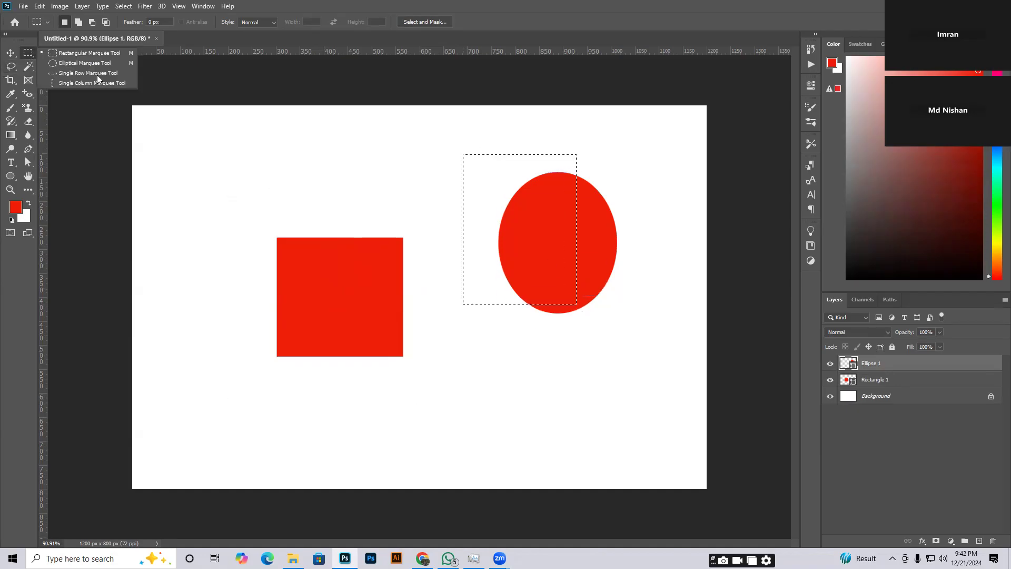
click(86, 64)
drag(212, 157, 388, 331)
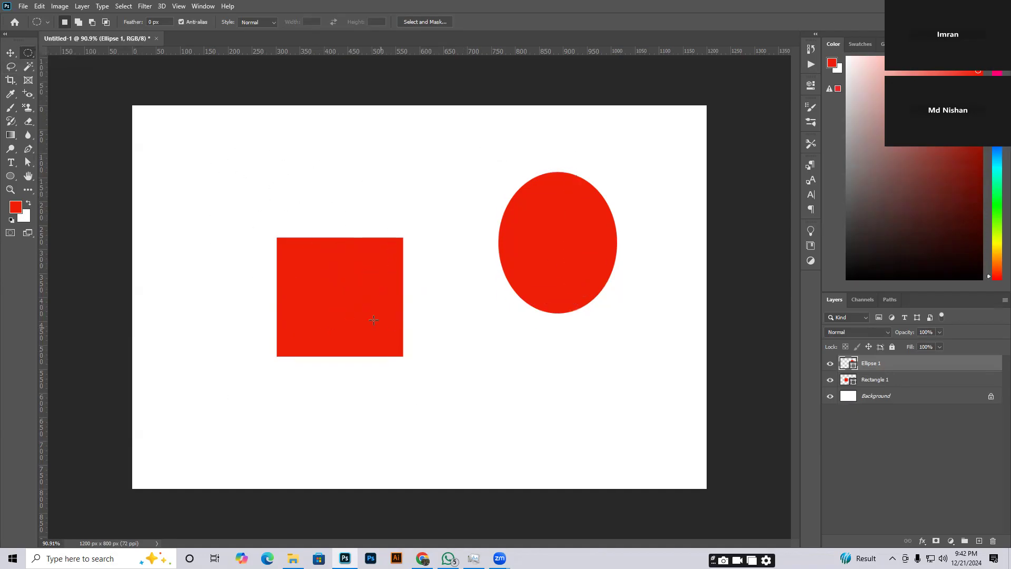
right_click(29, 53)
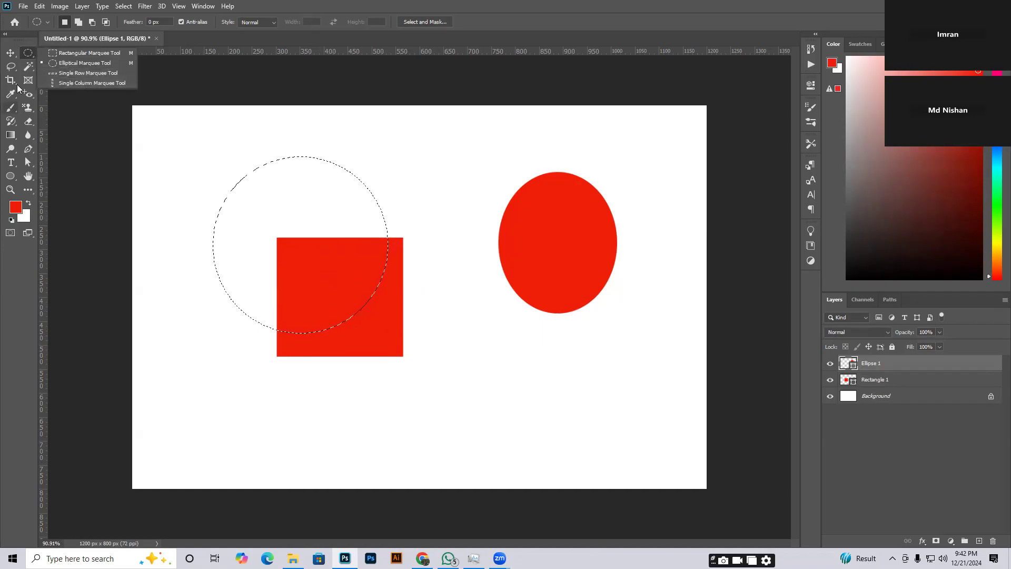
key(v)
key(ctrl+d)
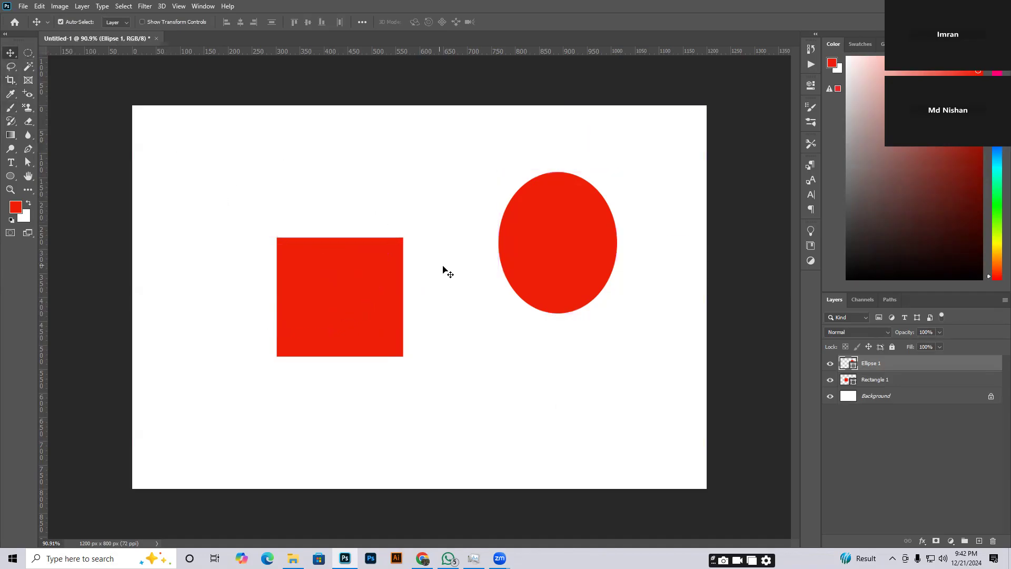
Delete the red rectangle and the red ellipse so only the white Background layer remains.
click(396, 273)
key(Delete)
click(548, 270)
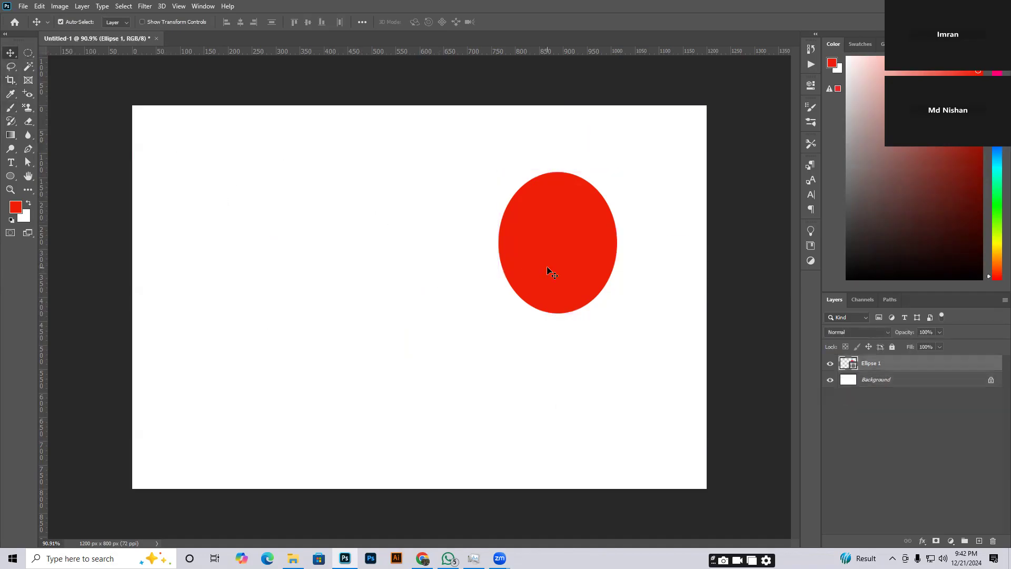
key(Delete)
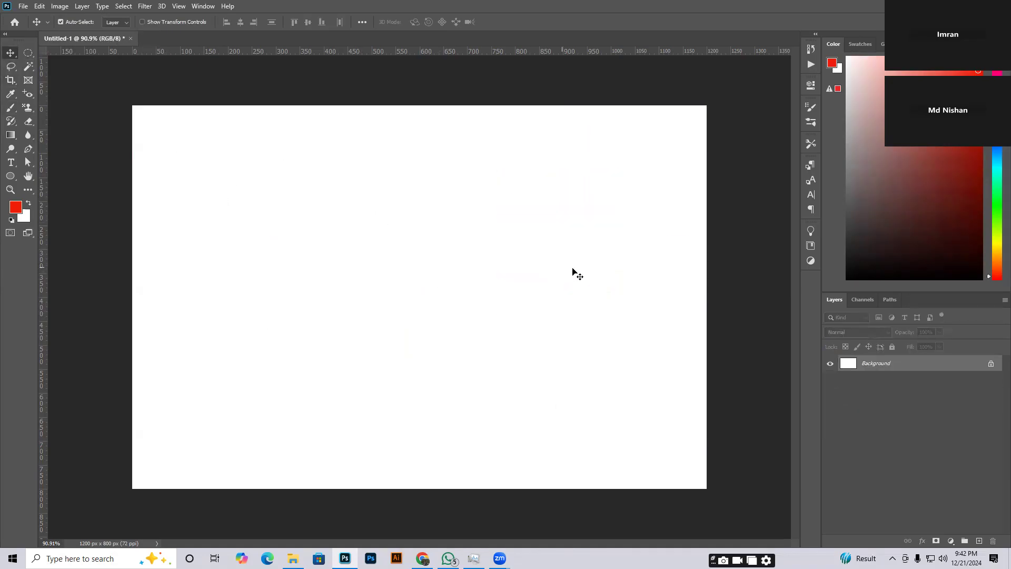
Draw several freehand selections across the blank canvas with the Lasso tool, ending with a thin one near the right edge.
click(15, 67)
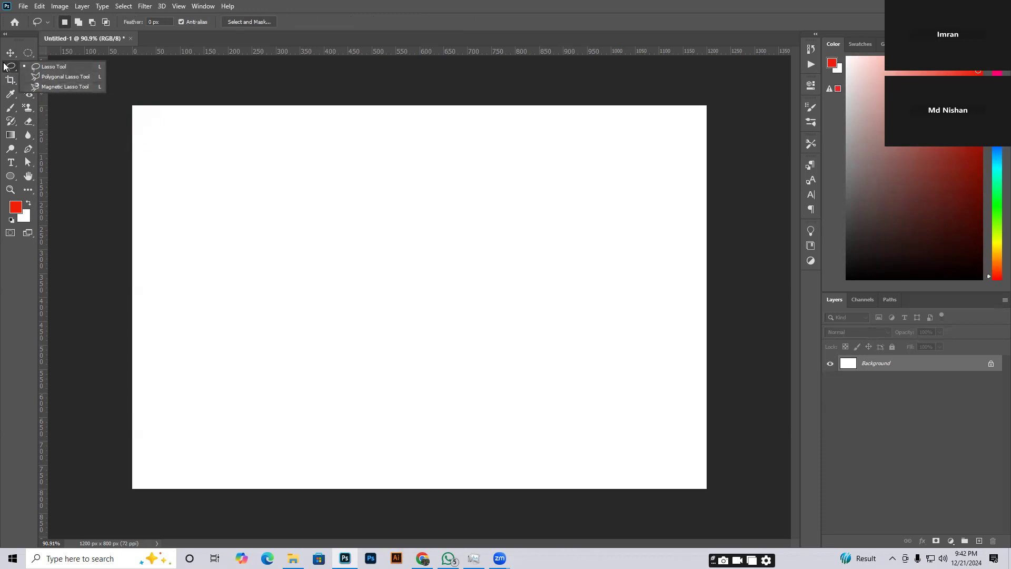
click(61, 65)
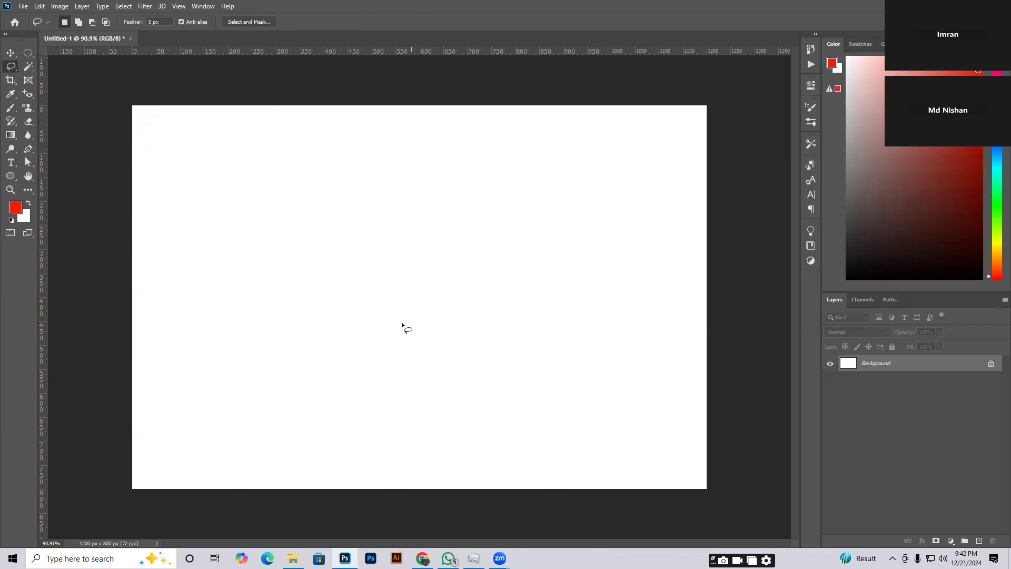
mouse_move(401, 351)
mouse_down()
mouse_move(447, 226)
mouse_move(417, 354)
mouse_up()
mouse_move(587, 181)
mouse_down()
mouse_move(681, 317)
mouse_move(609, 280)
mouse_move(639, 268)
mouse_up()
mouse_move(269, 172)
mouse_down()
mouse_move(246, 252)
mouse_move(468, 375)
mouse_move(451, 366)
mouse_up()
mouse_move(460, 216)
mouse_down()
mouse_move(607, 305)
mouse_move(585, 277)
mouse_move(550, 302)
mouse_up()
mouse_move(627, 240)
mouse_down()
mouse_move(652, 406)
mouse_move(635, 335)
mouse_up()
Fill the thin lasso selection with Content-Aware at 100% opacity in Normal mode, and deselect it.
key(shift+BackSpace)
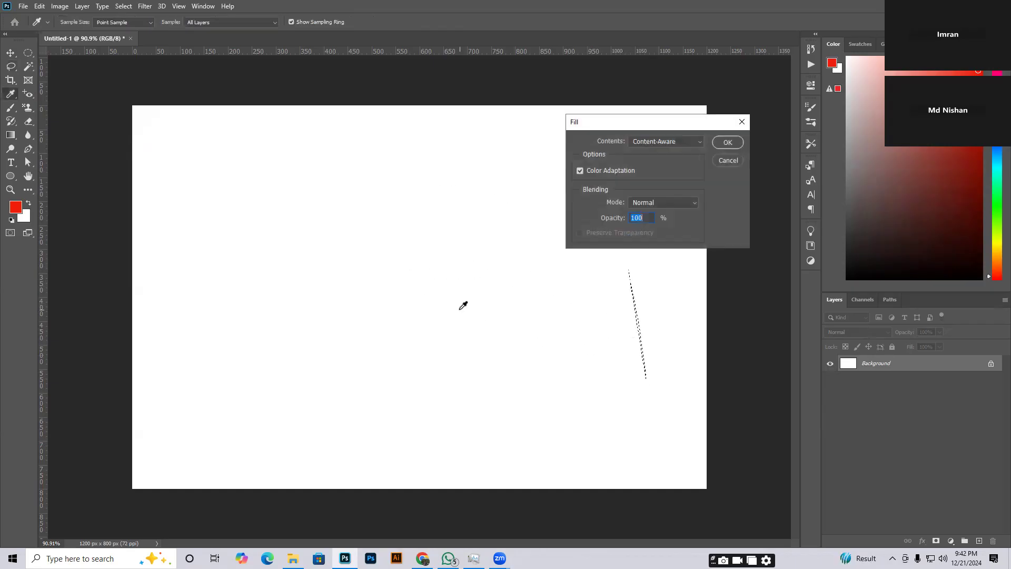
click(725, 142)
key(ctrl+d)
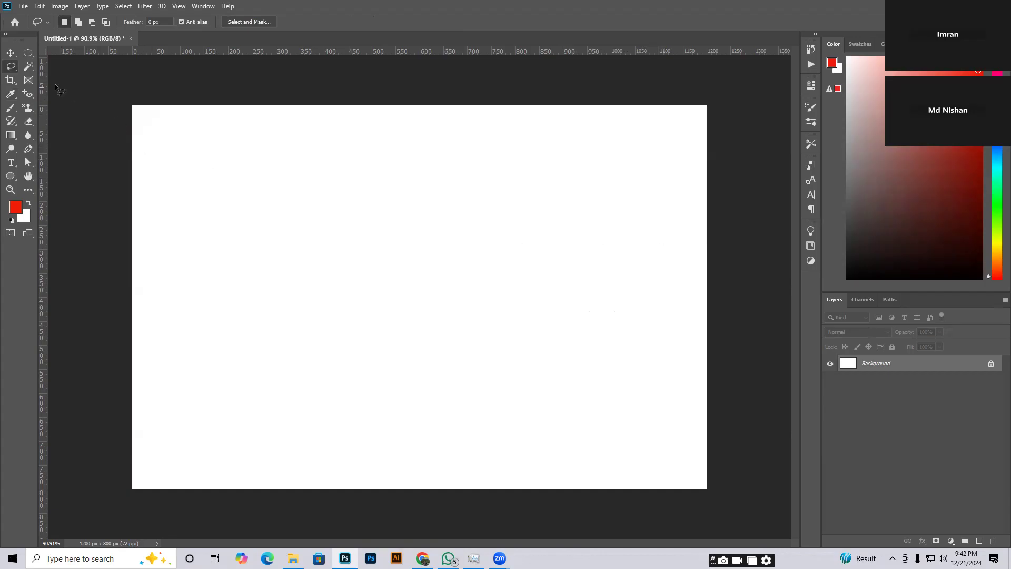
click(30, 68)
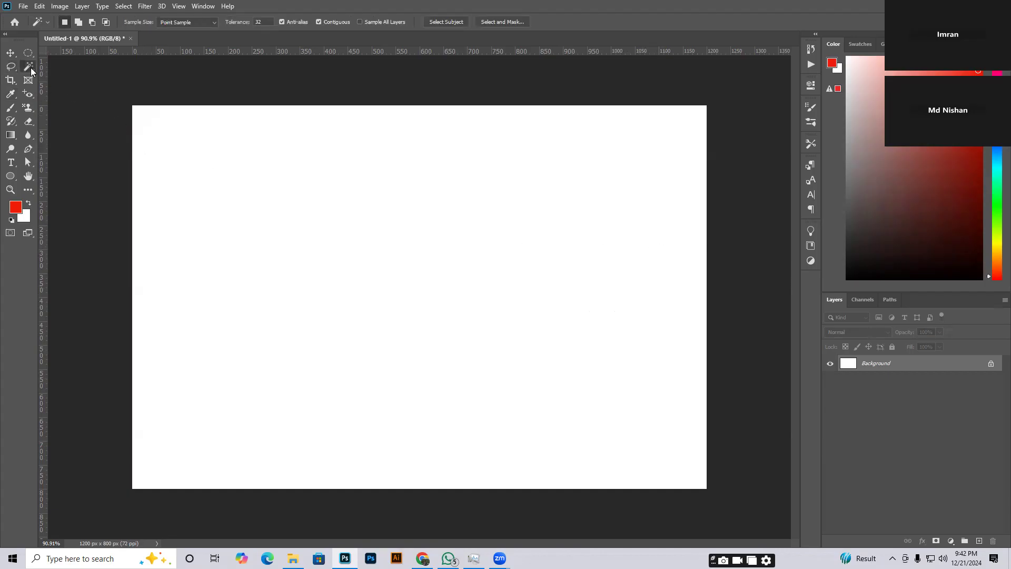
right_click(31, 68)
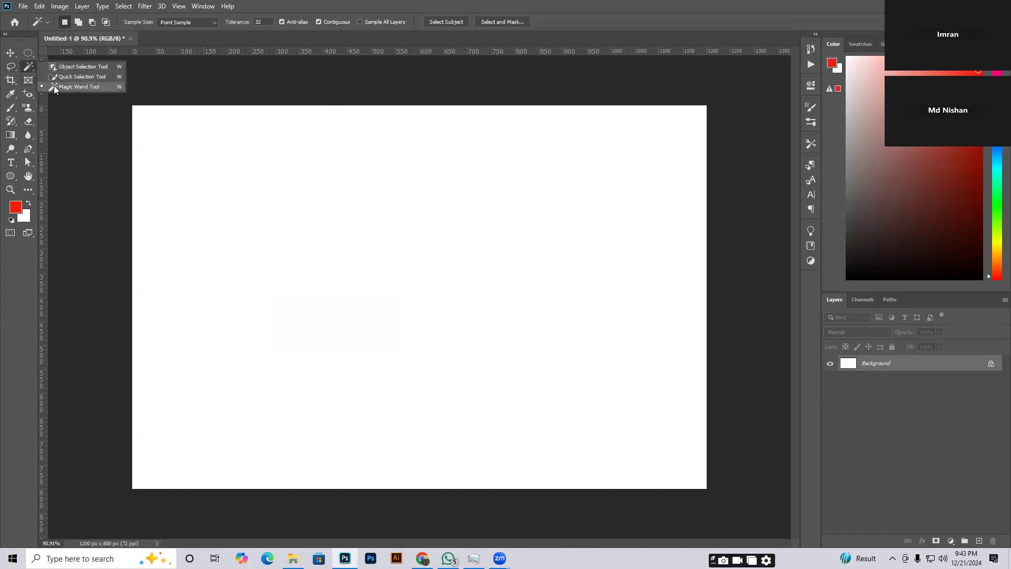
click(12, 68)
click(10, 56)
click(34, 70)
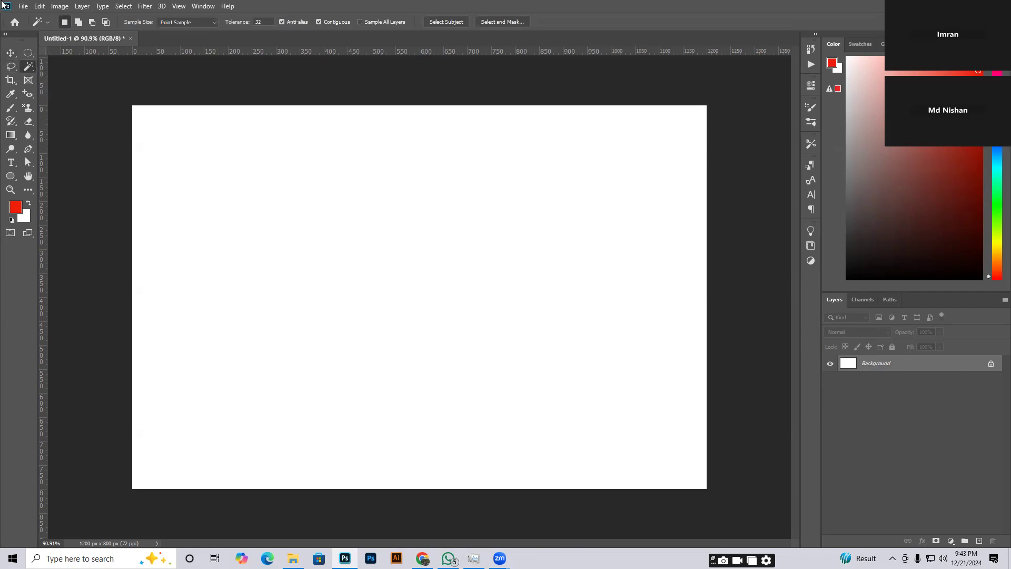
Open expressive-young-lady-posing-studio.jpg from the Downloads folder and unlock its Background layer.
click(20, 7)
click(26, 25)
click(185, 110)
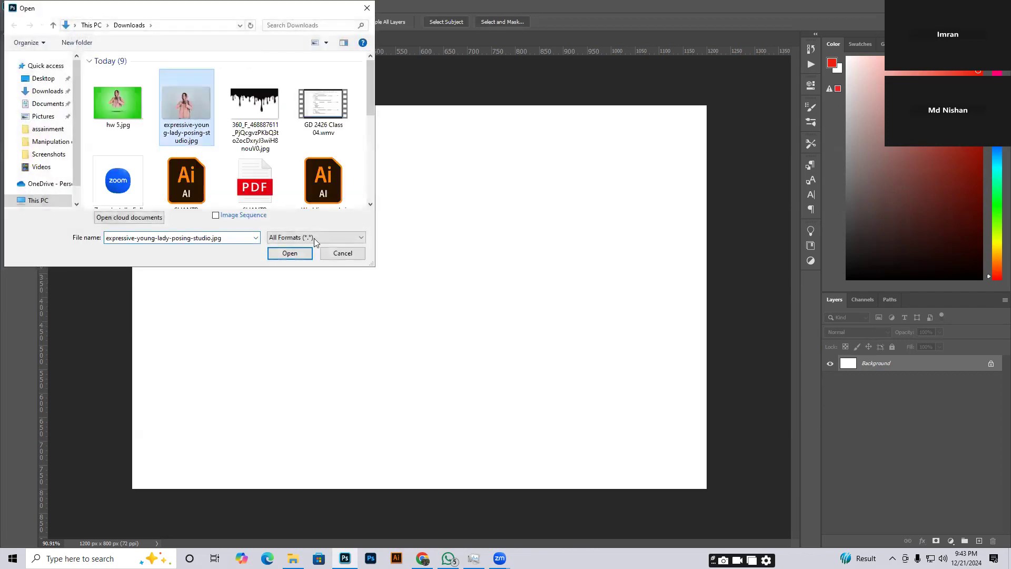
click(305, 252)
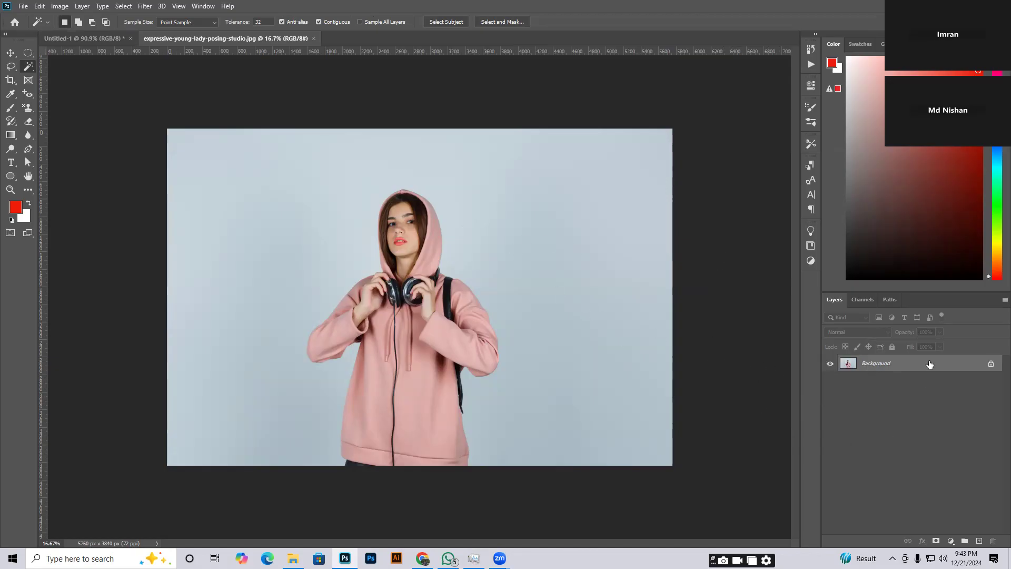
click(991, 364)
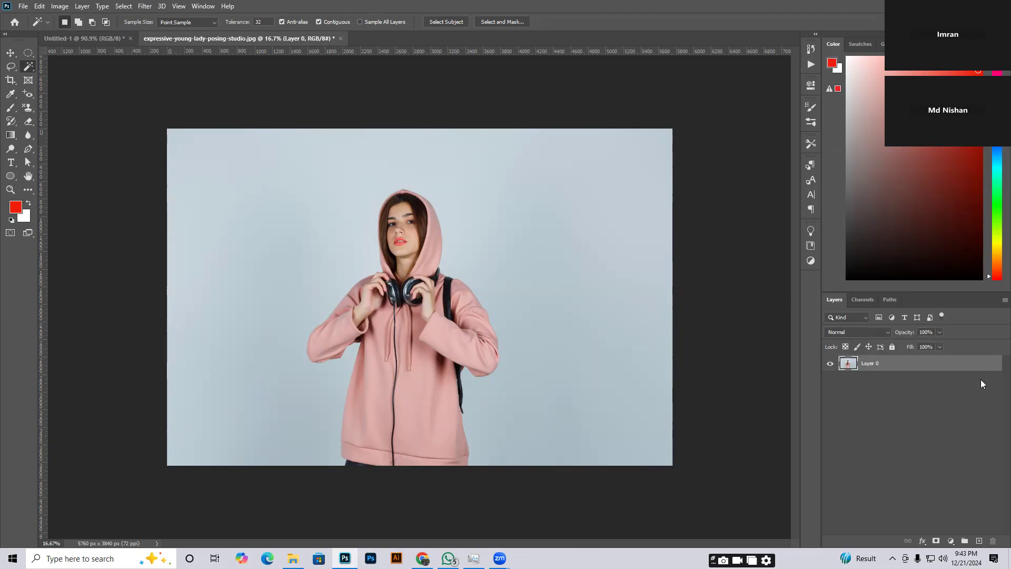
Select the photo's plain backdrop with the Magic Wand and close the photo without saving it.
key(ctrl+s)
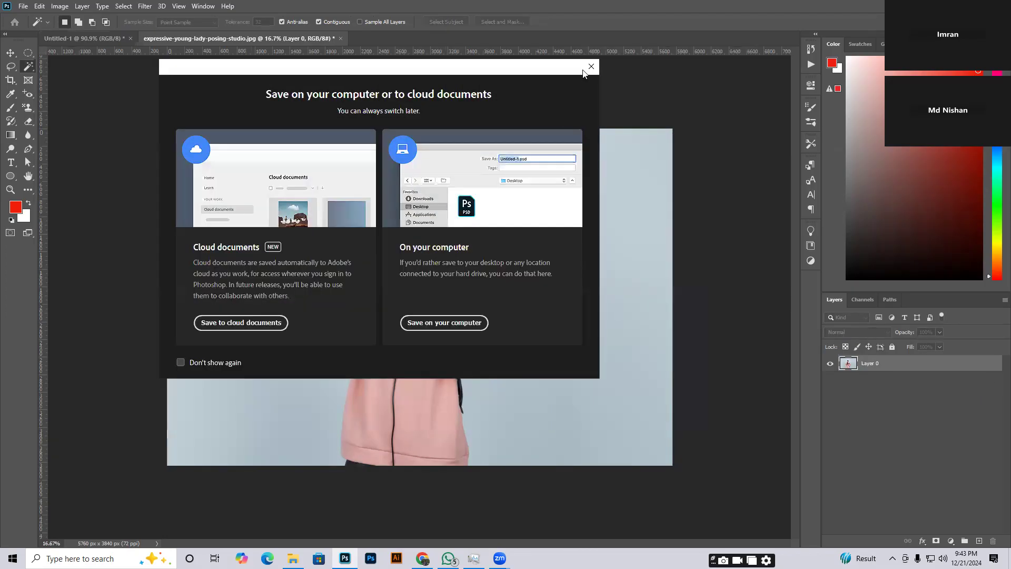
click(23, 6)
click(31, 27)
click(295, 251)
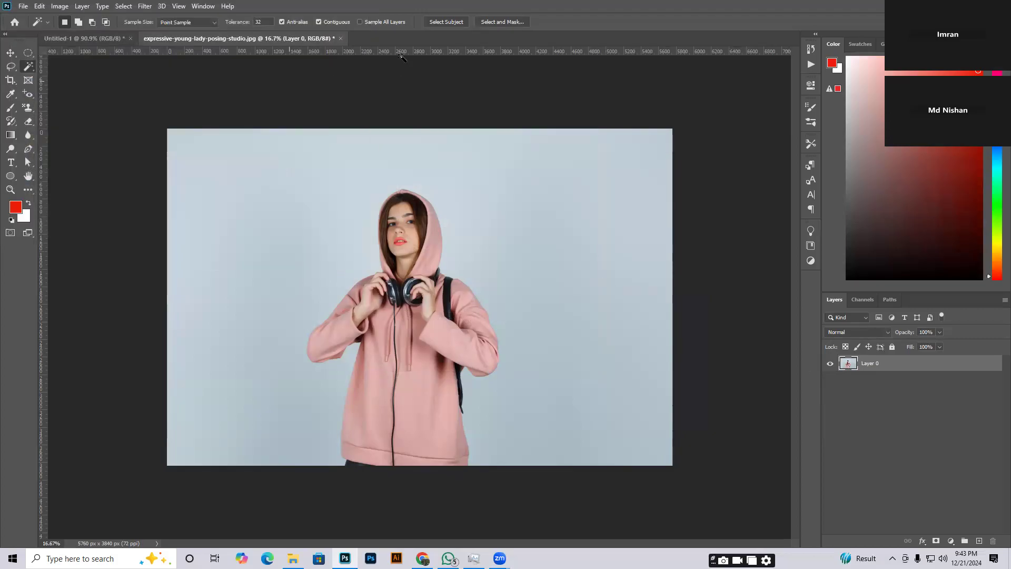
click(341, 38)
click(505, 206)
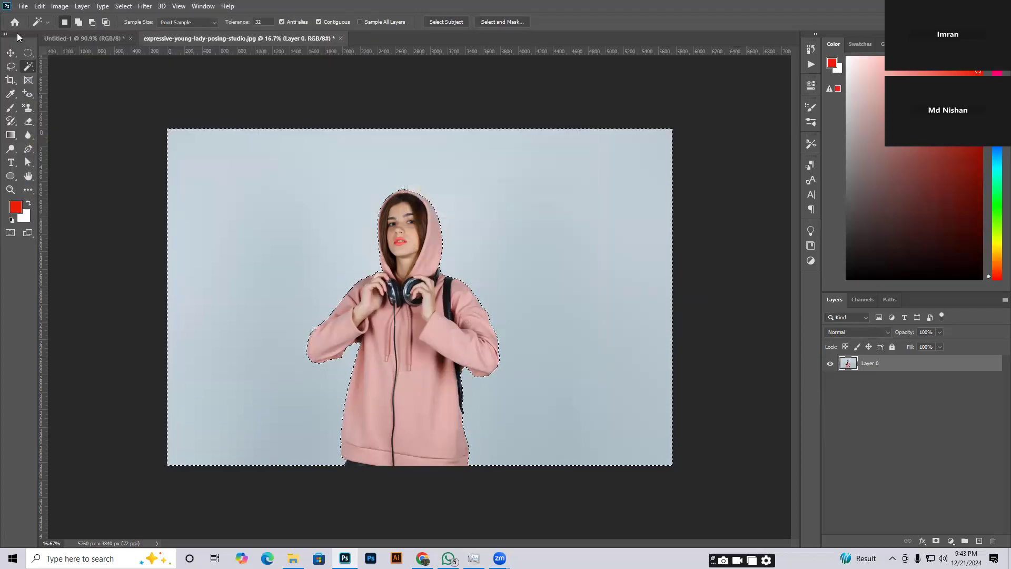
Reopen expressive-young-lady-posing-studio.jpg and convert its Background into a regular layer named Layer 0.
click(23, 6)
click(31, 30)
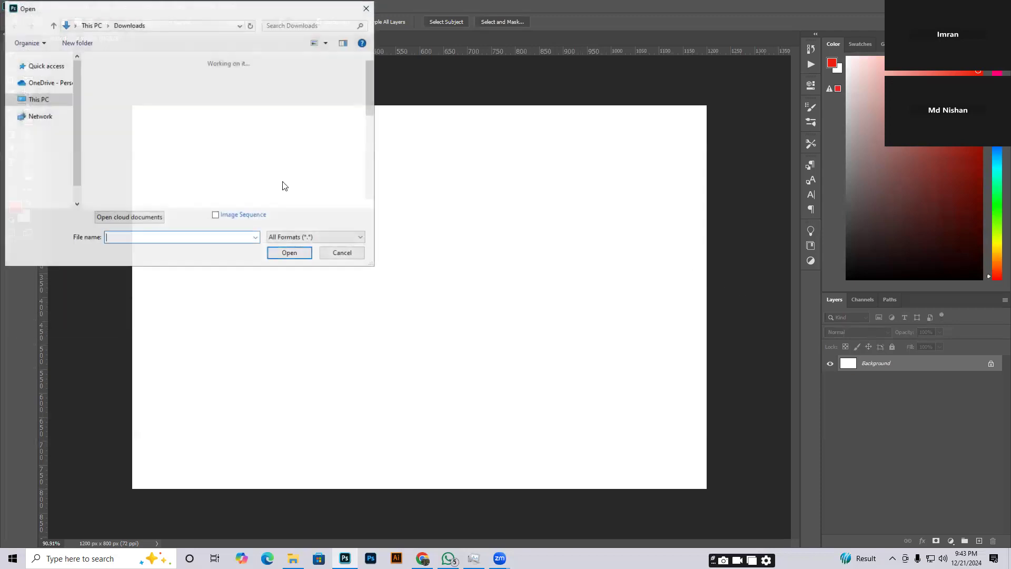
click(186, 108)
click(289, 252)
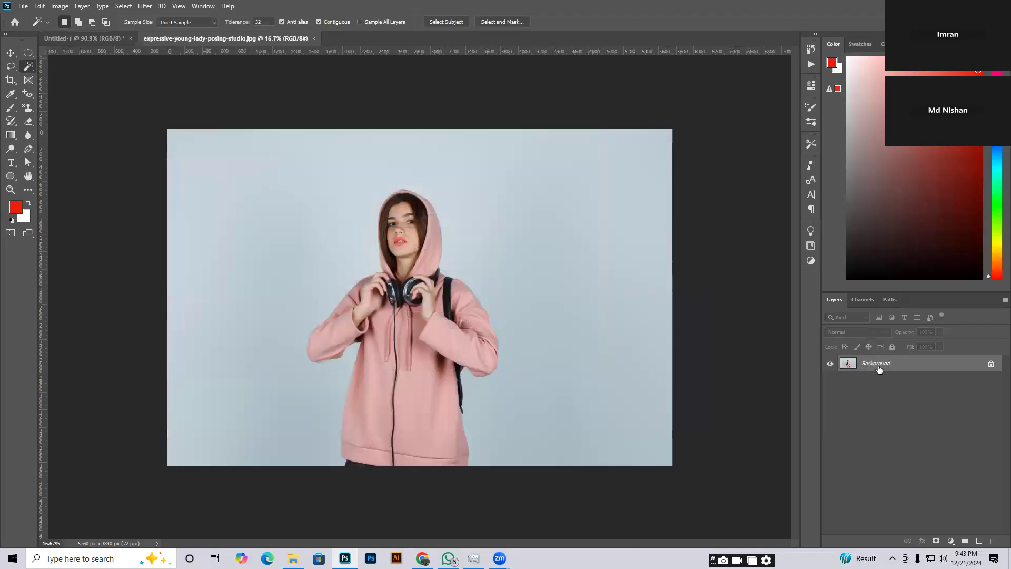
double_click(874, 364)
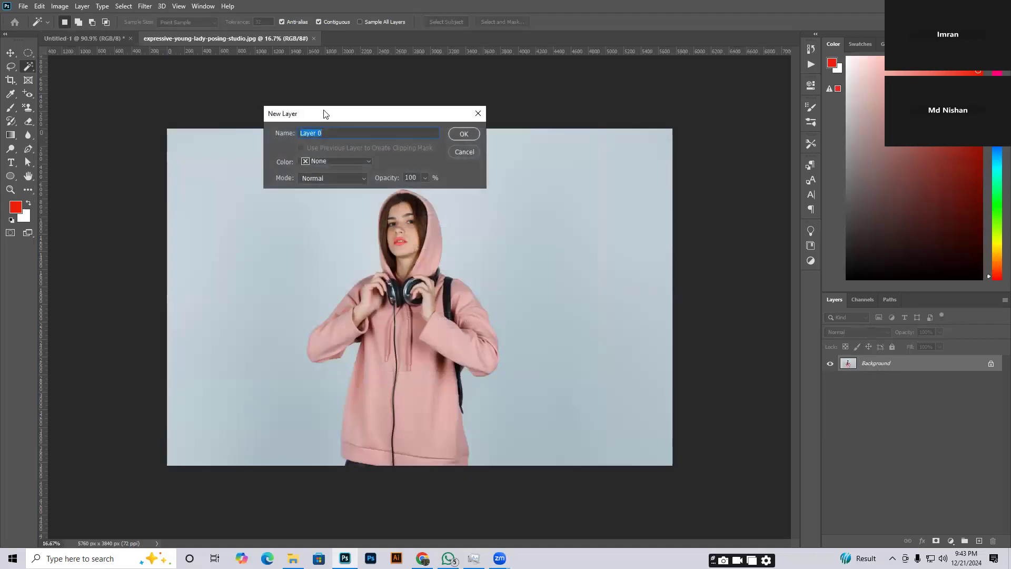
drag(331, 119, 446, 143)
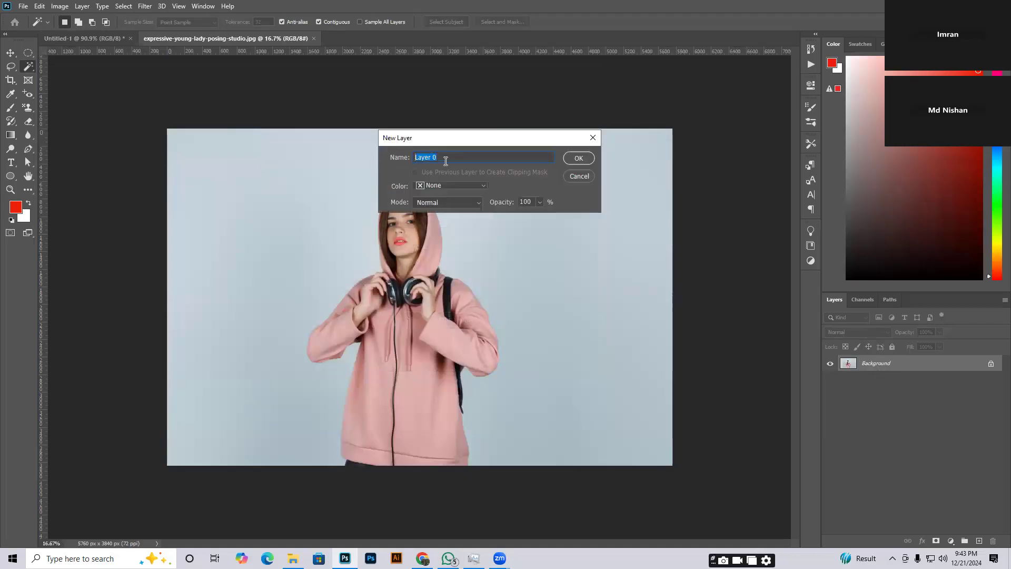
click(577, 158)
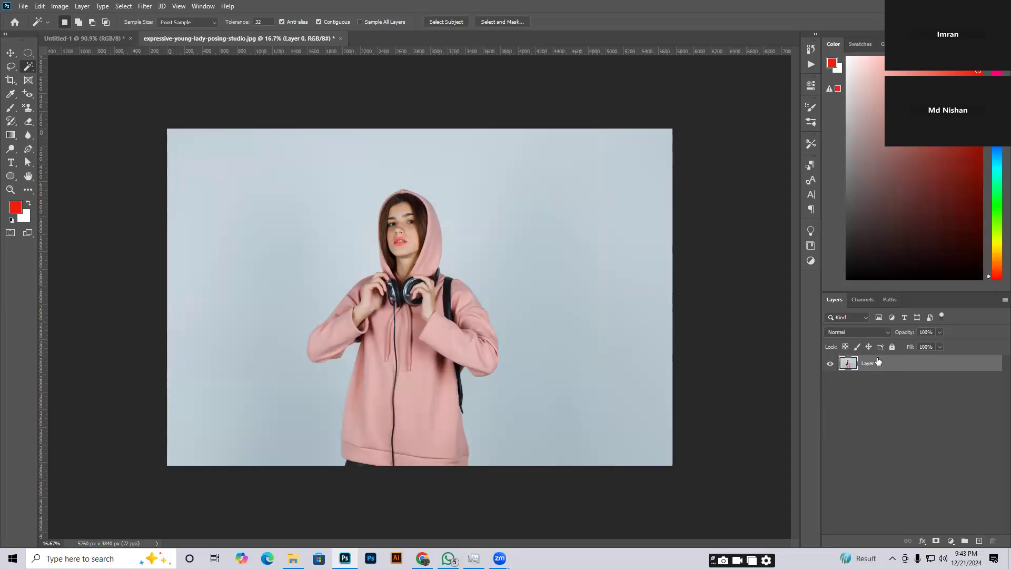
Select the woman by drawing a rectangle around her with the Object Selection tool, and clear the selection.
right_click(30, 70)
click(82, 67)
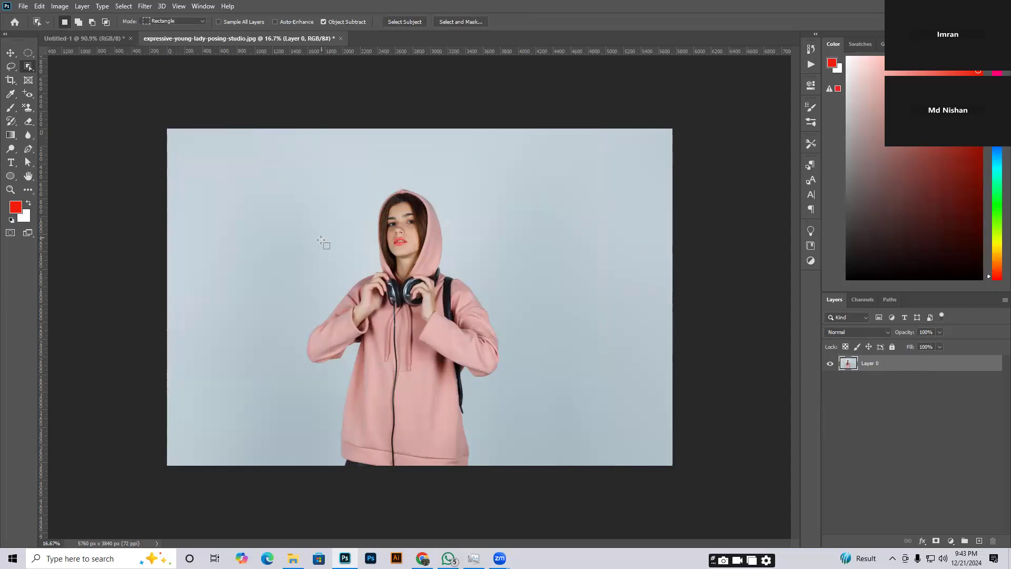
drag(368, 203, 483, 462)
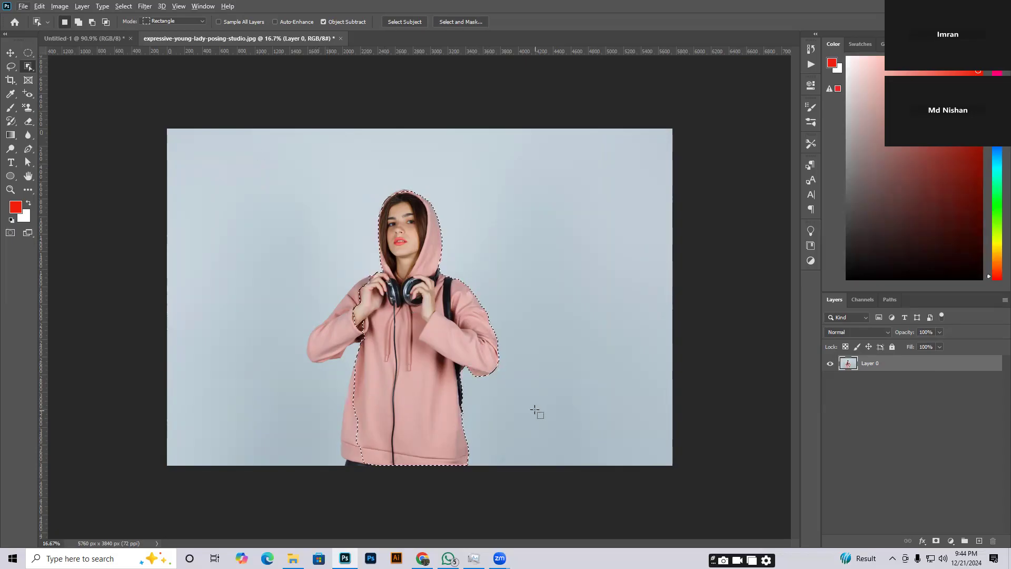
key(ctrl+d)
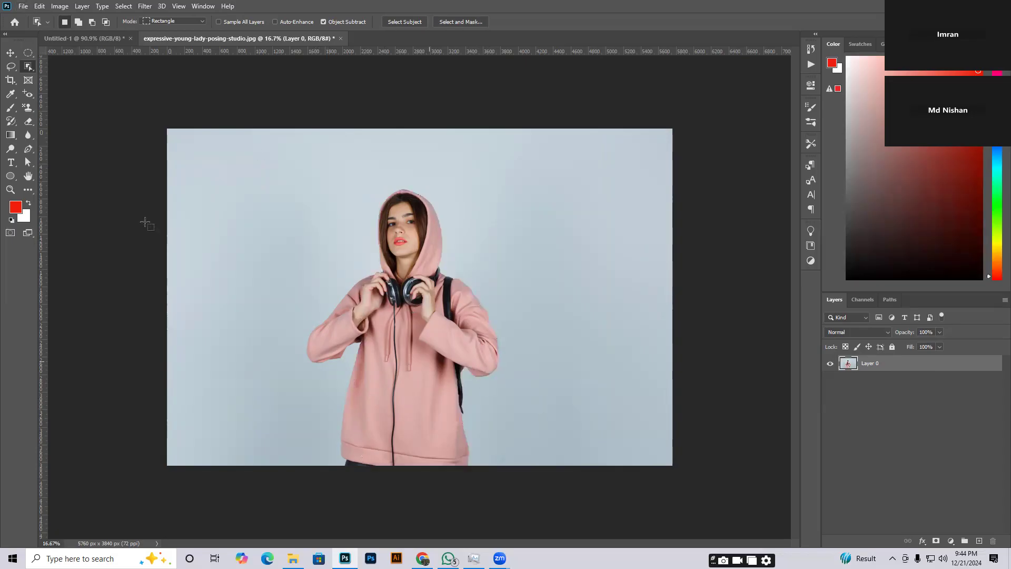
Paint a selection over the woman and the backdrop with the Quick Selection tool, and clear it.
right_click(28, 67)
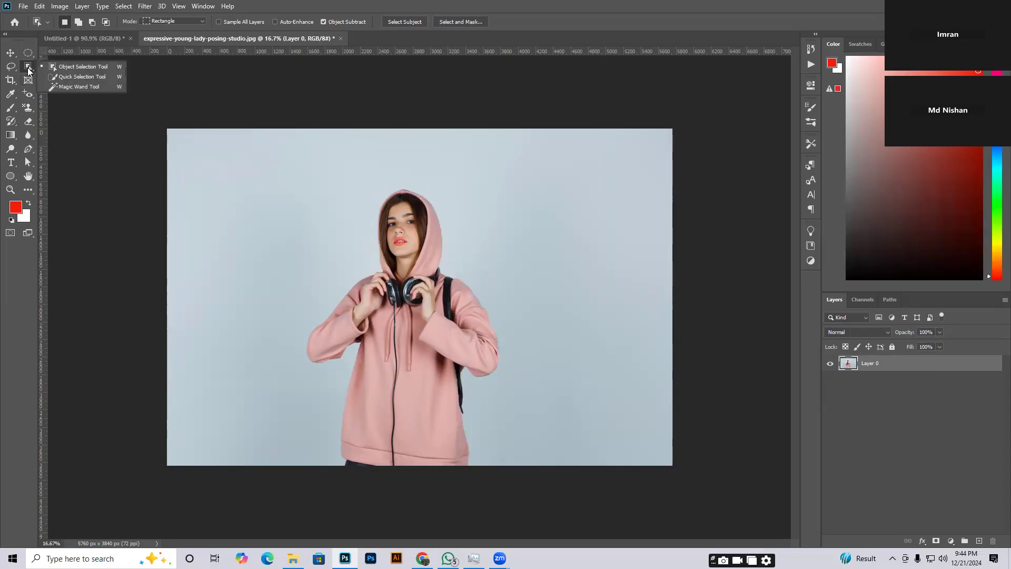
click(93, 78)
mouse_move(331, 203)
mouse_down()
mouse_move(483, 437)
mouse_move(427, 245)
mouse_move(388, 190)
mouse_up()
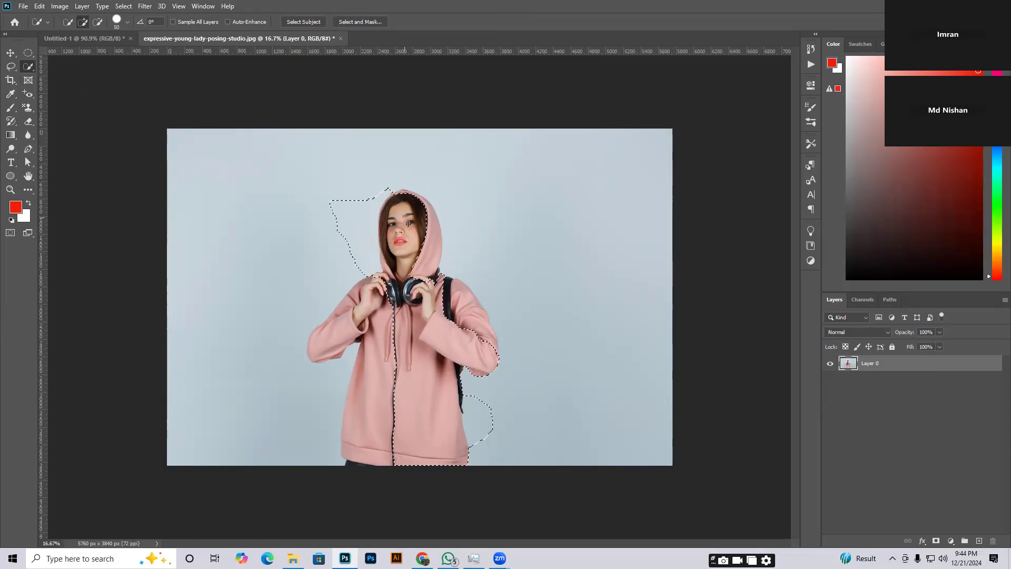
click(336, 403)
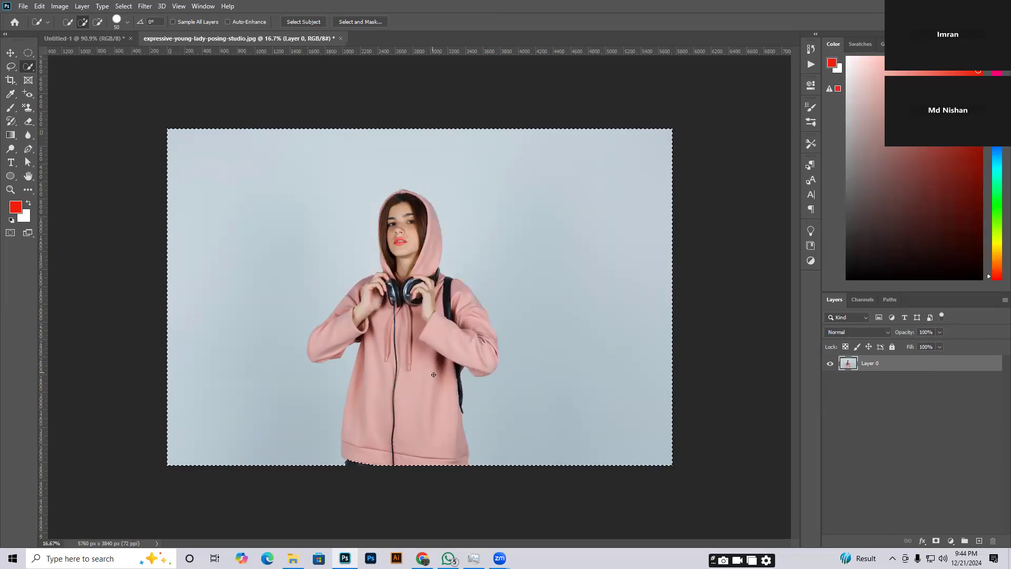
key(ctrl+d)
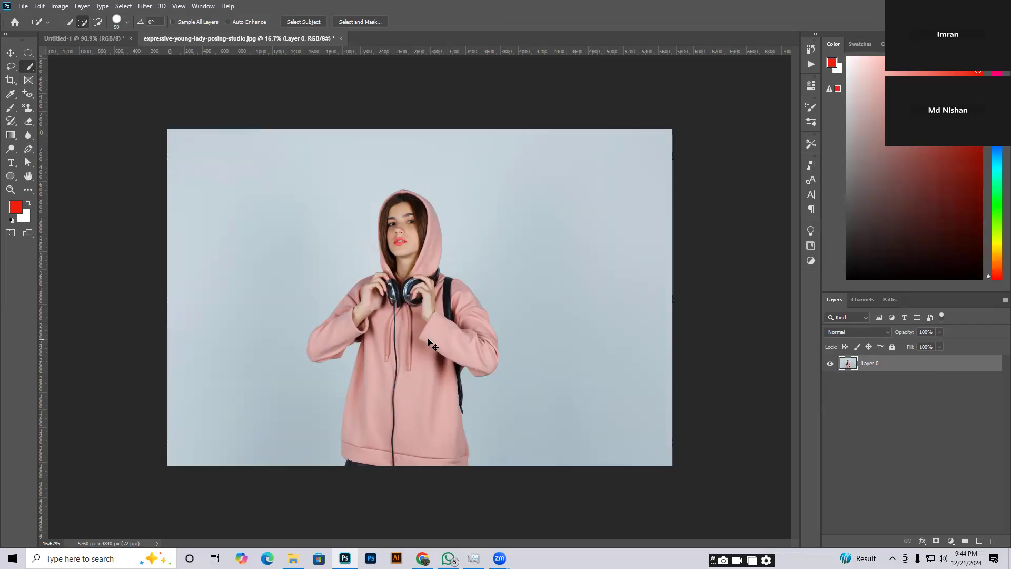
Try the Magic Wand on the front panel and sleeve of the pink hoodie, clearing the selection between tries.
right_click(27, 64)
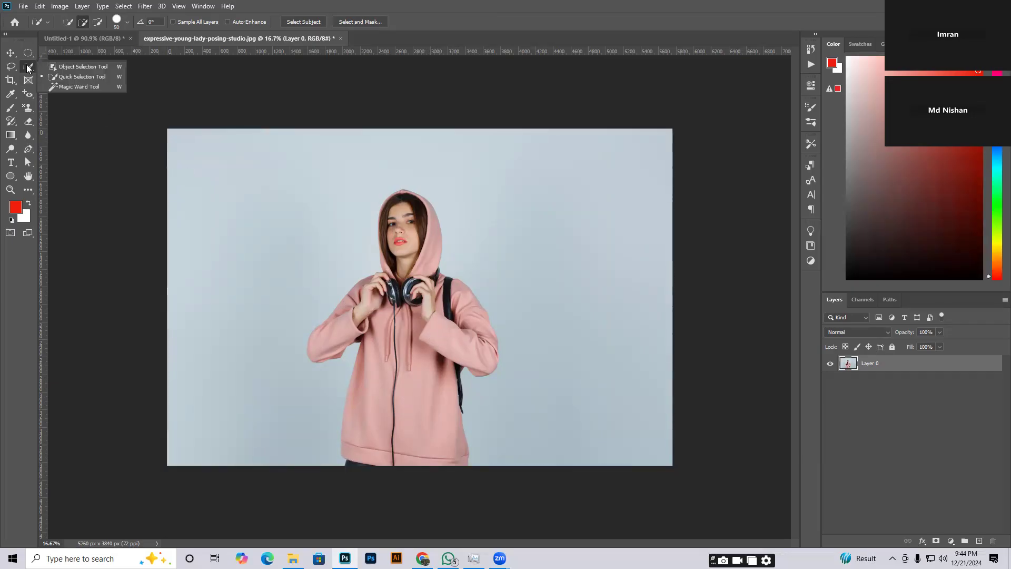
click(63, 86)
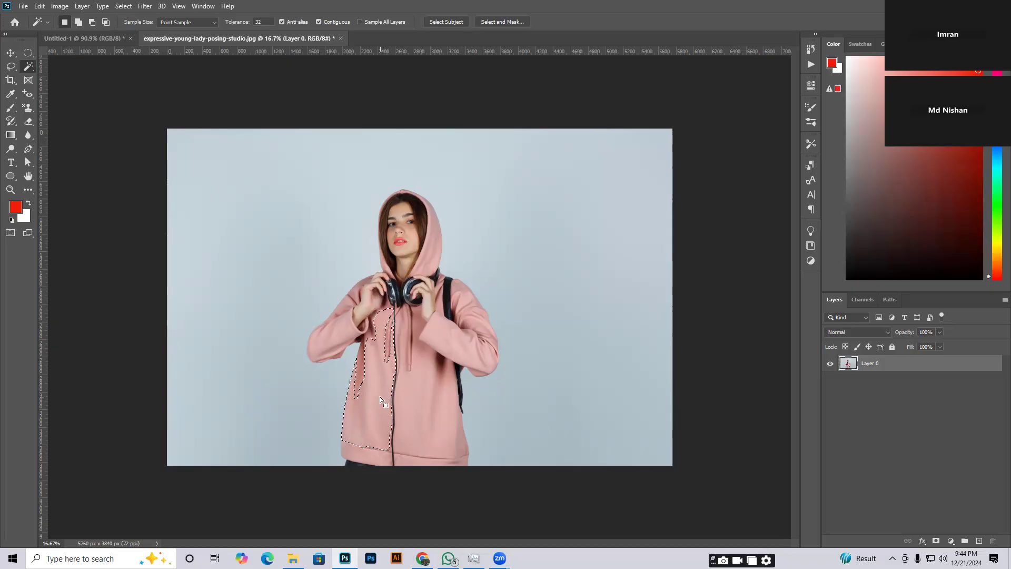
key(ctrl+d)
click(373, 438)
click(332, 349)
Select the woman automatically with the Select Subject command, and clear the selection.
click(14, 53)
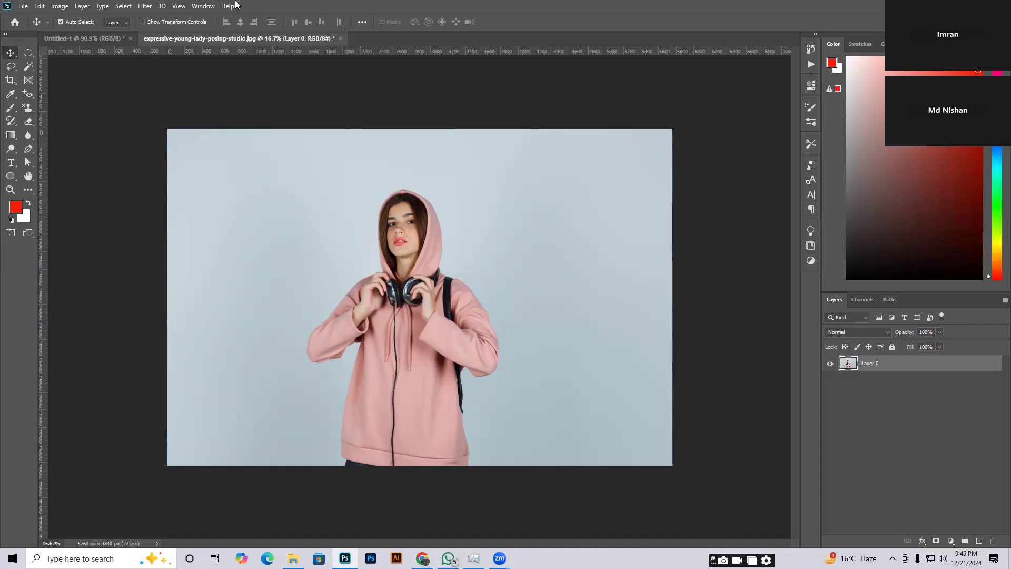
click(122, 6)
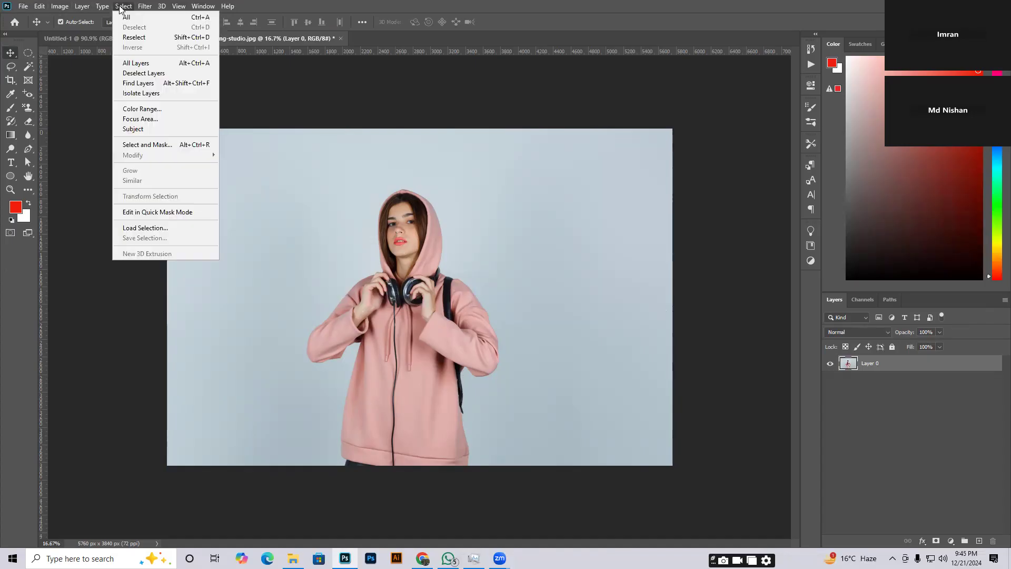
click(144, 129)
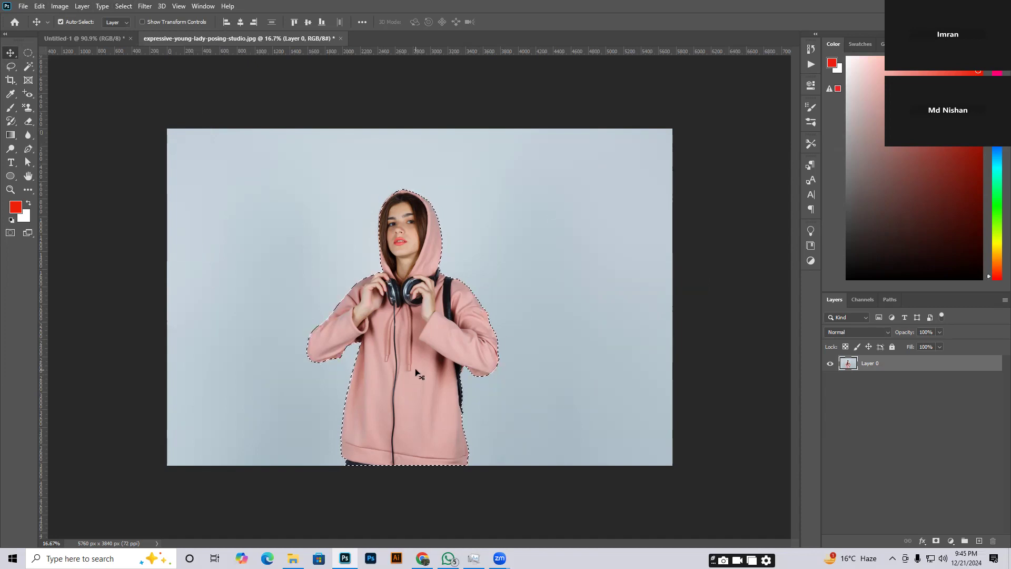
key(ctrl)
key(ctrl+d)
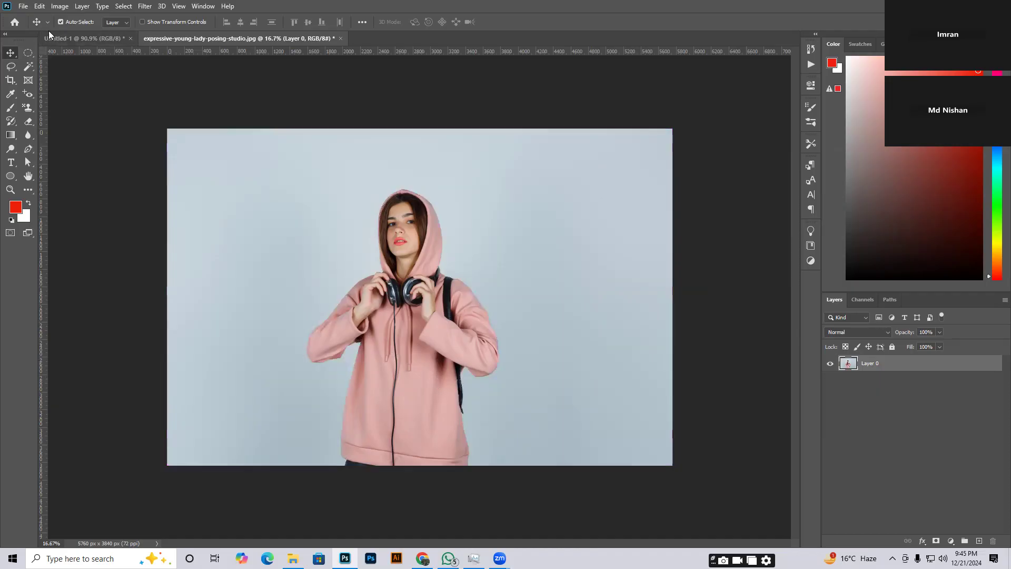
Crop the photo around the woman to about 3960 × 3444 px with the Crop tool, and undo the crop.
click(15, 82)
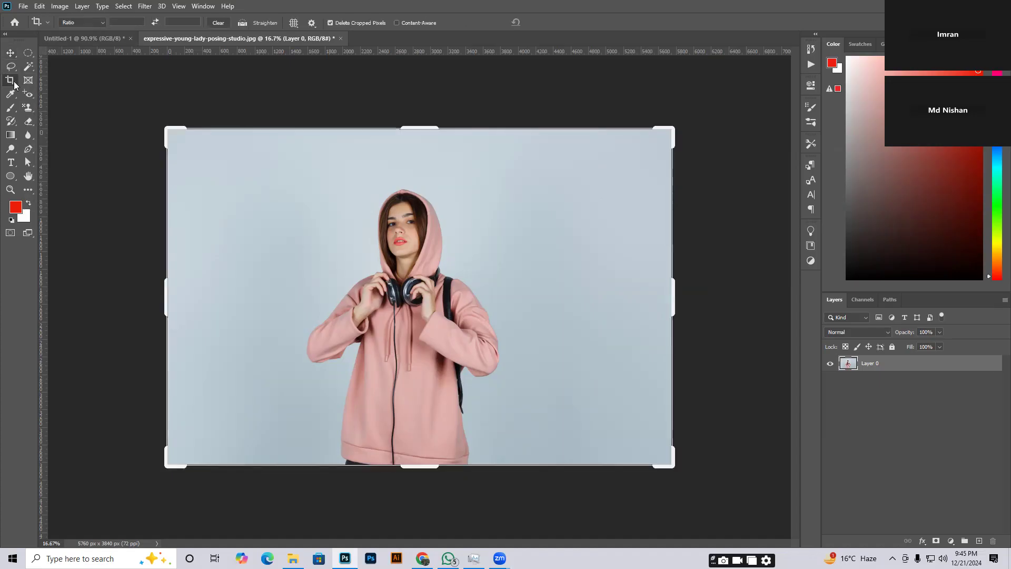
mouse_move(675, 125)
mouse_down()
mouse_move(643, 158)
mouse_move(667, 135)
mouse_up()
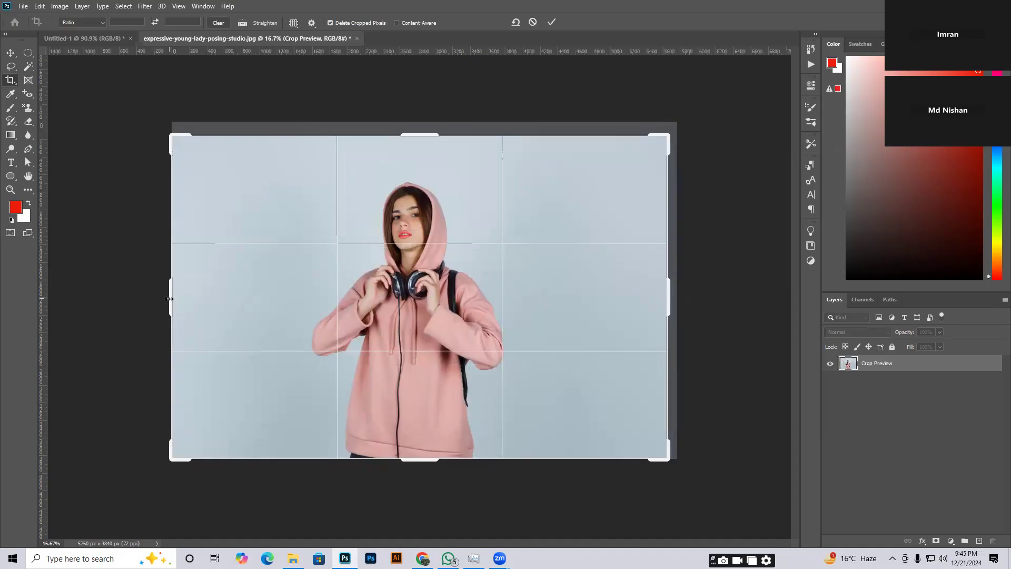
drag(169, 299, 208, 299)
drag(632, 297, 603, 299)
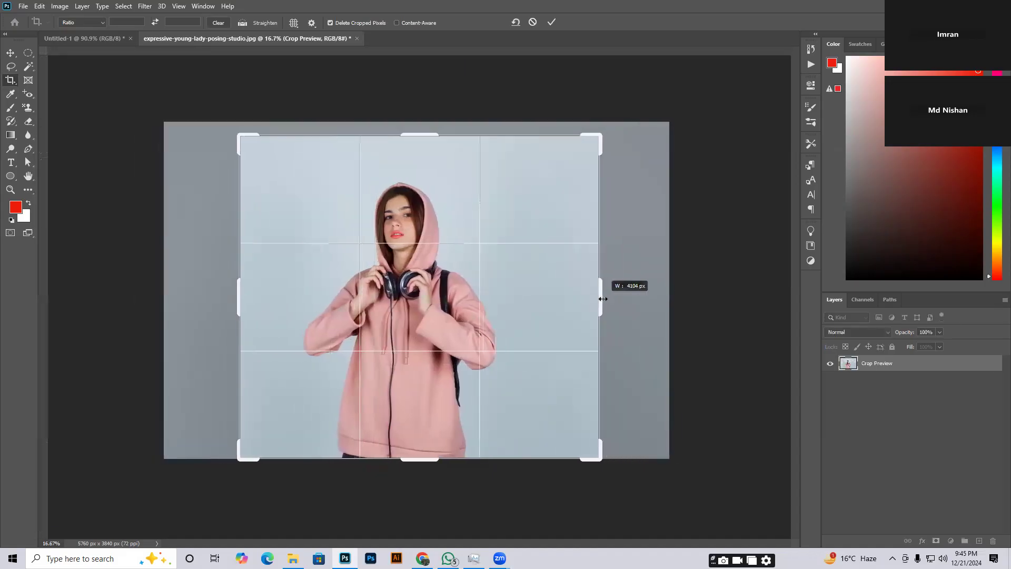
drag(420, 135, 420, 145)
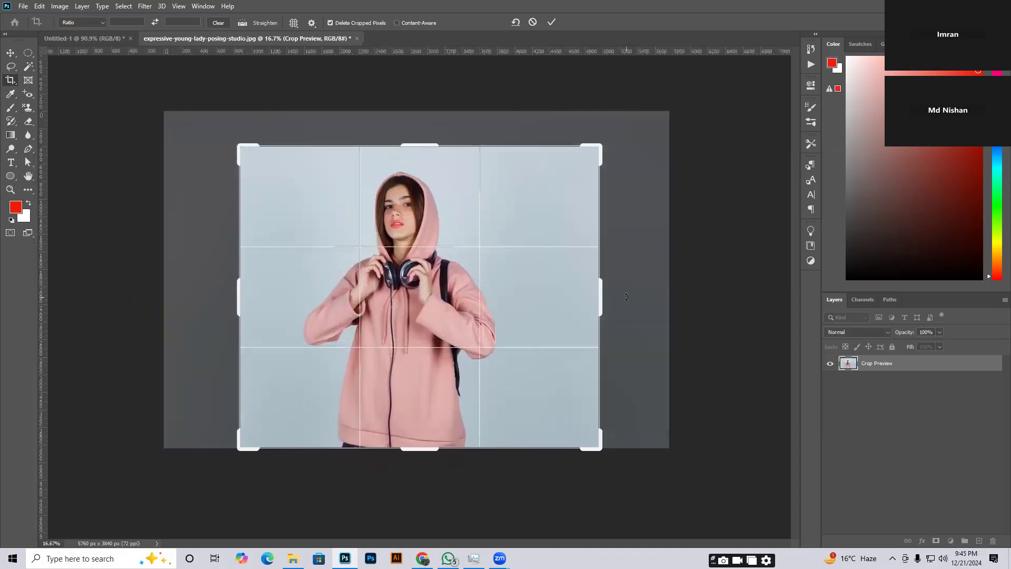
drag(603, 292, 590, 292)
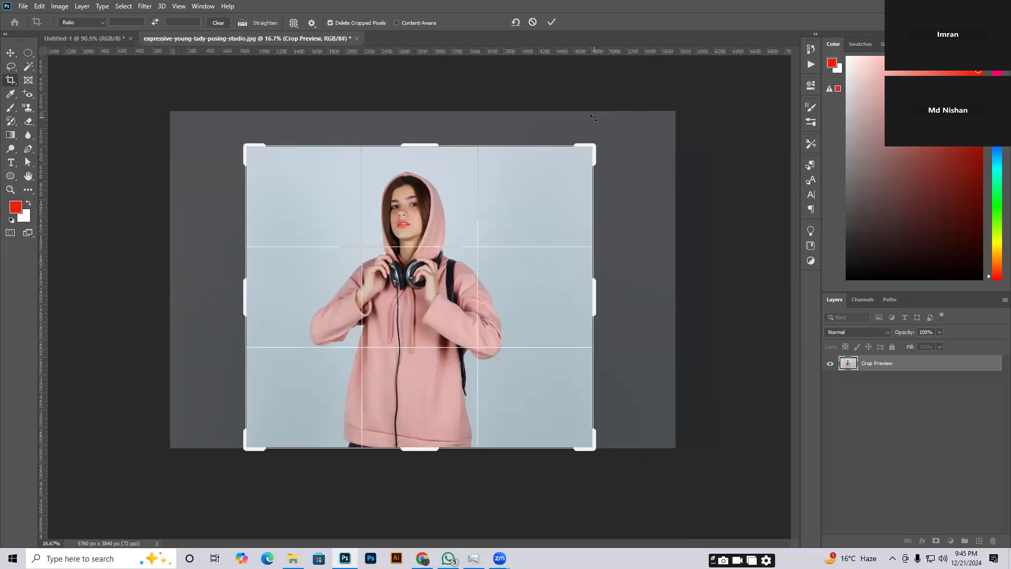
key(Return)
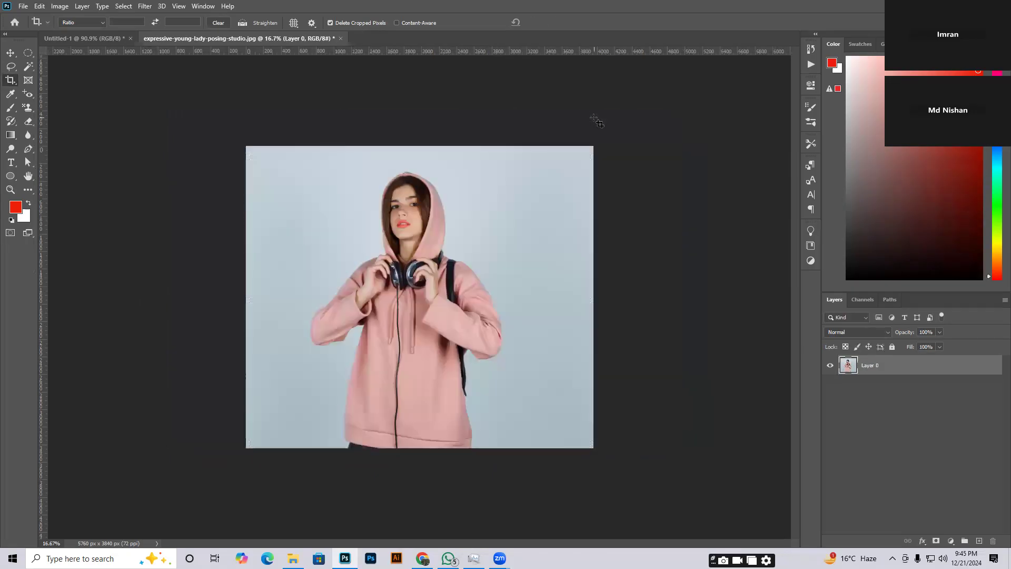
key(ctrl+z)
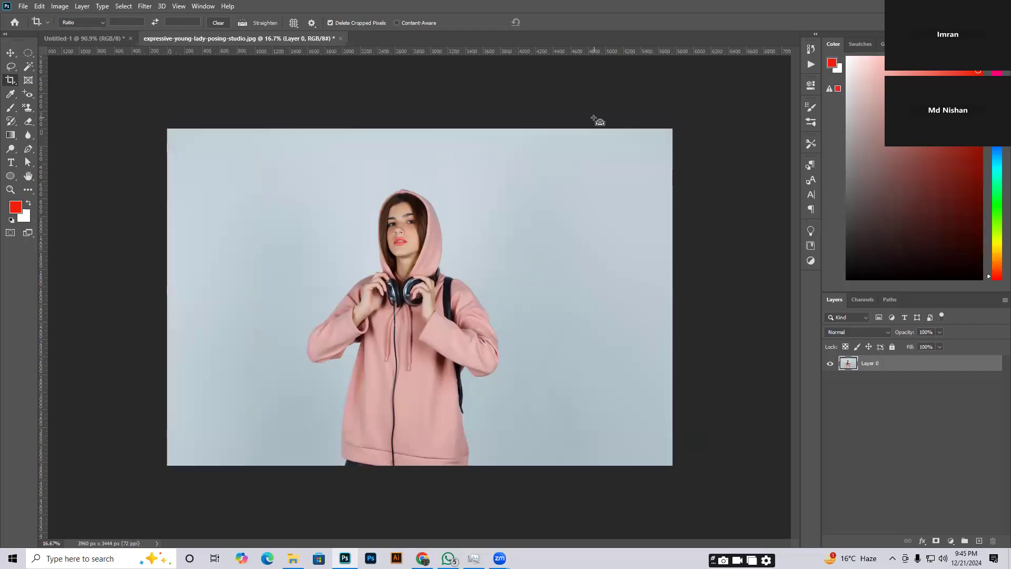
Try a second crop of the photo with the woman off-centre and more backdrop on the backpack side.
click(307, 209)
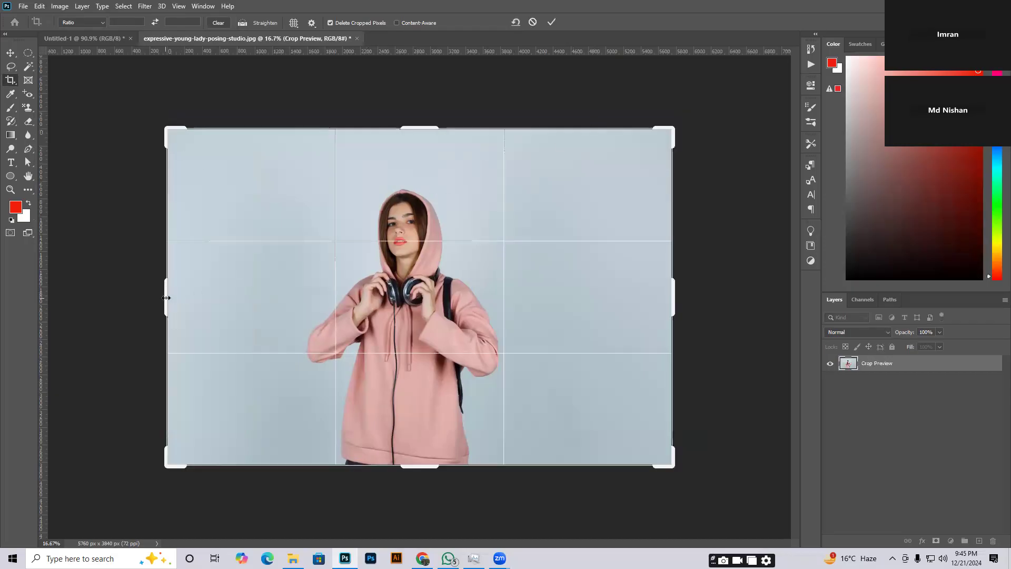
drag(166, 297, 293, 297)
drag(605, 299, 577, 300)
drag(431, 129, 425, 186)
drag(425, 142, 424, 132)
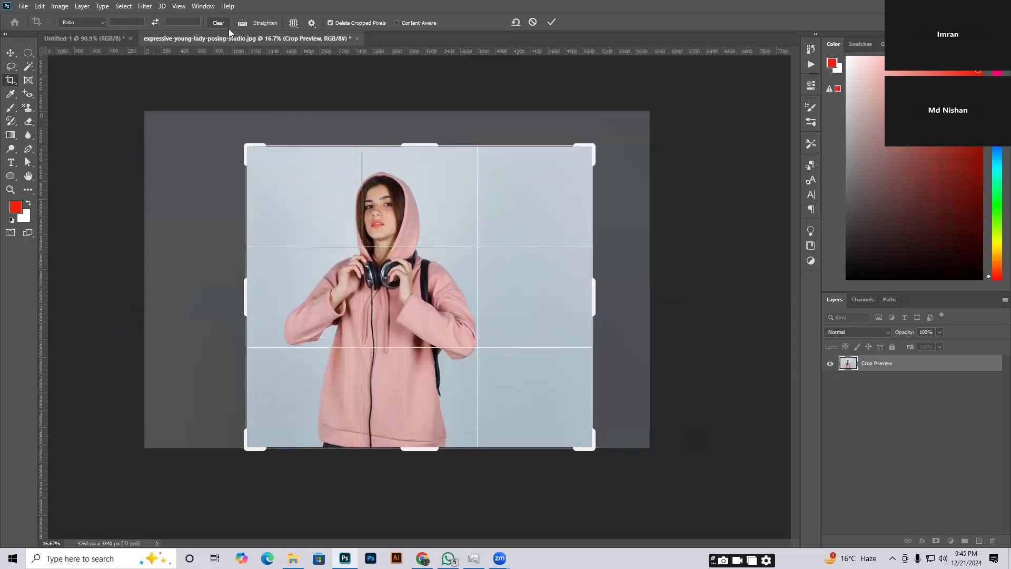
click(9, 81)
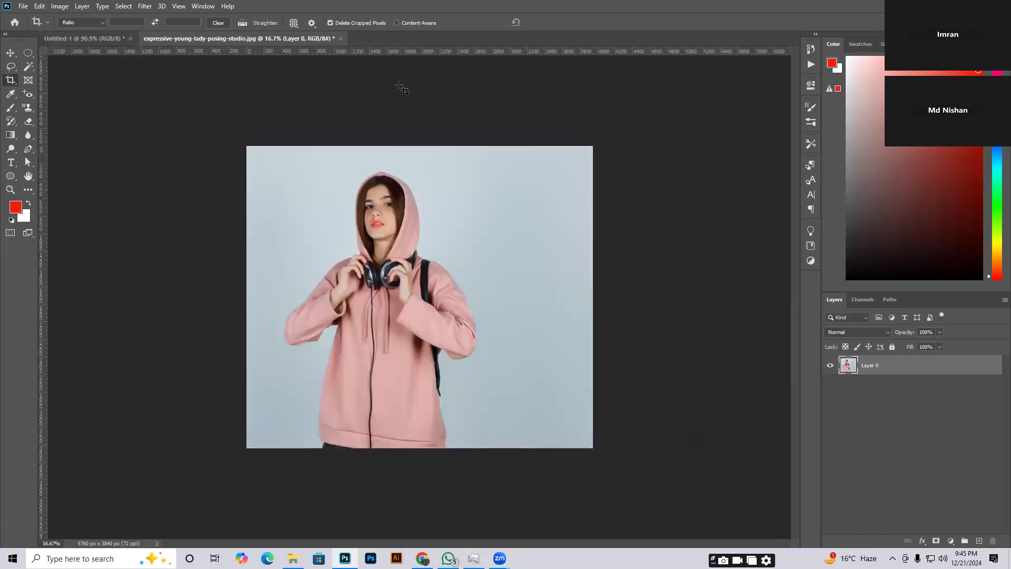
Crop backdrop from both sides and above the woman's head, keeping her near the centre, and undo the crop.
click(307, 217)
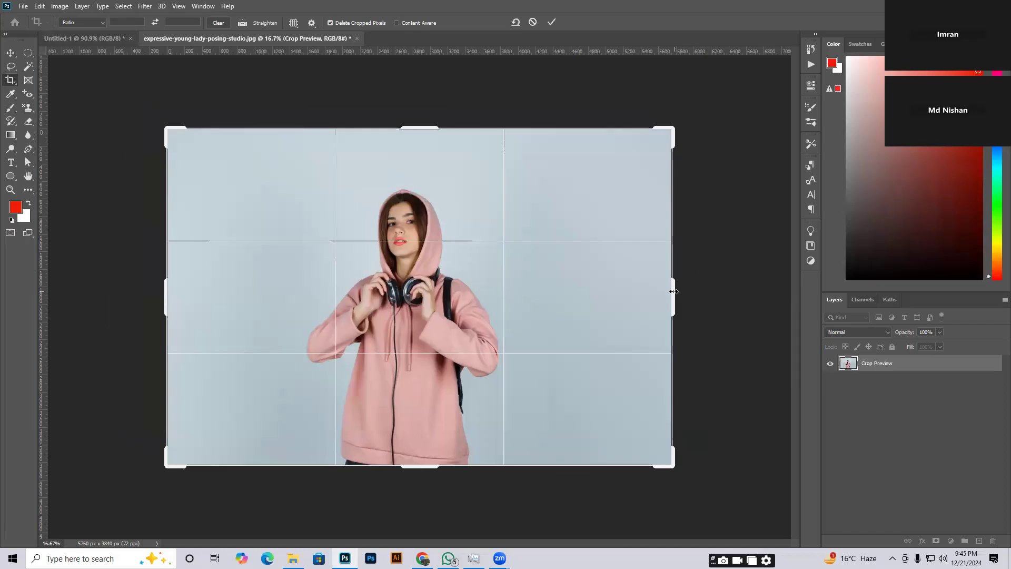
drag(674, 291, 626, 287)
drag(216, 280, 254, 284)
drag(431, 125, 427, 172)
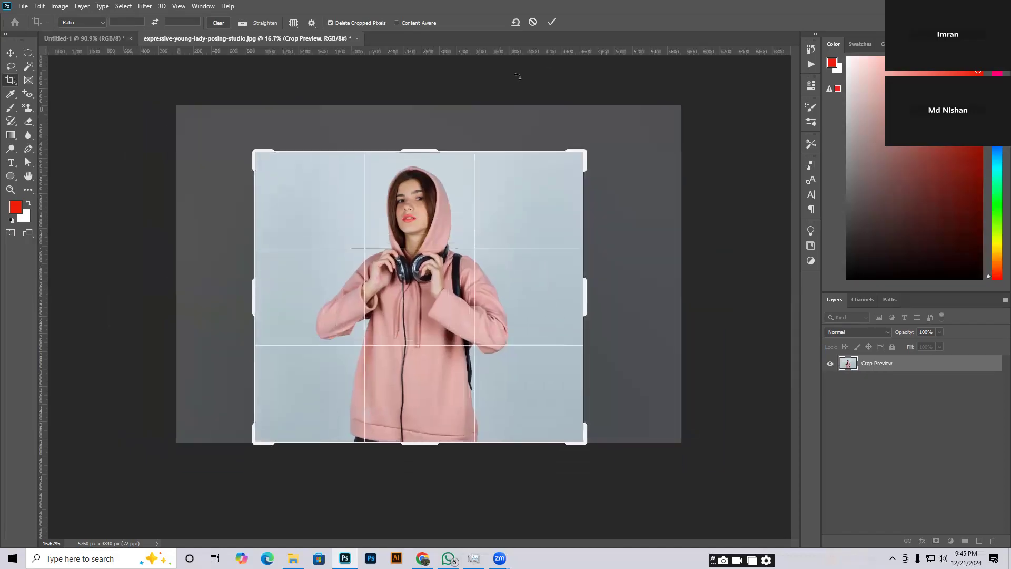
click(550, 21)
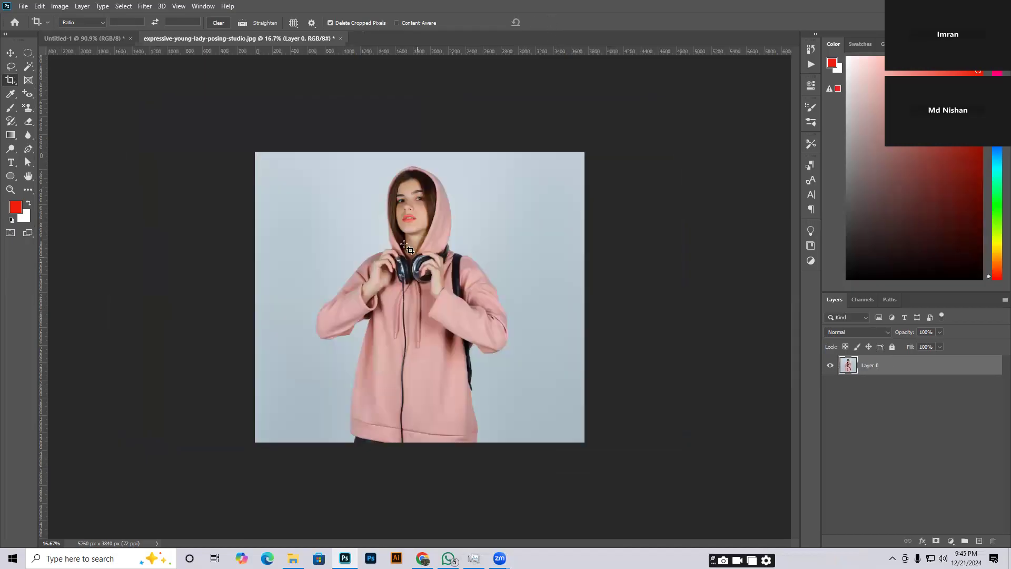
key(ctrl)
key(ctrl+z)
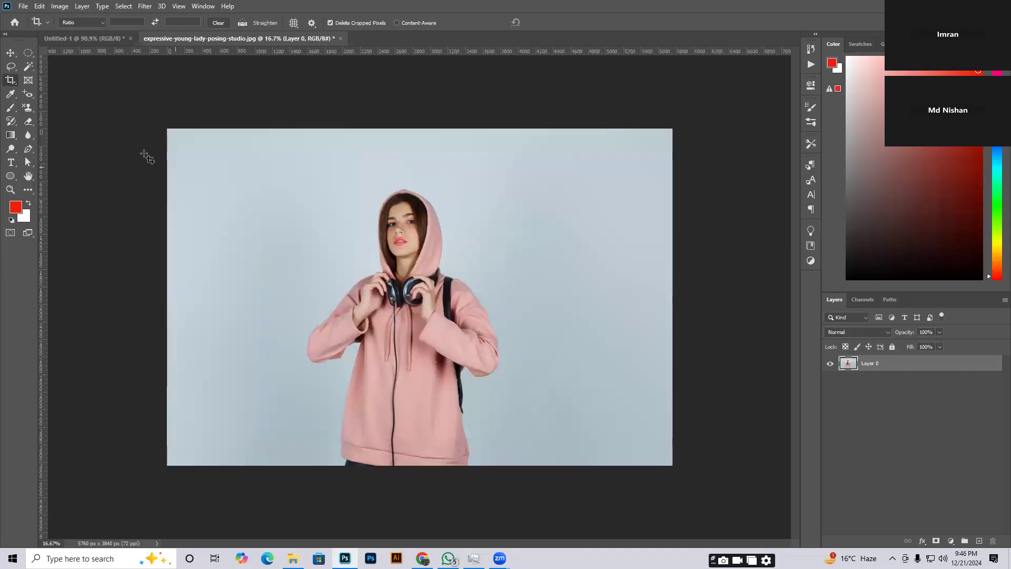
Draw a rectangular frame around the woman with the Frame tool, and undo it.
click(28, 79)
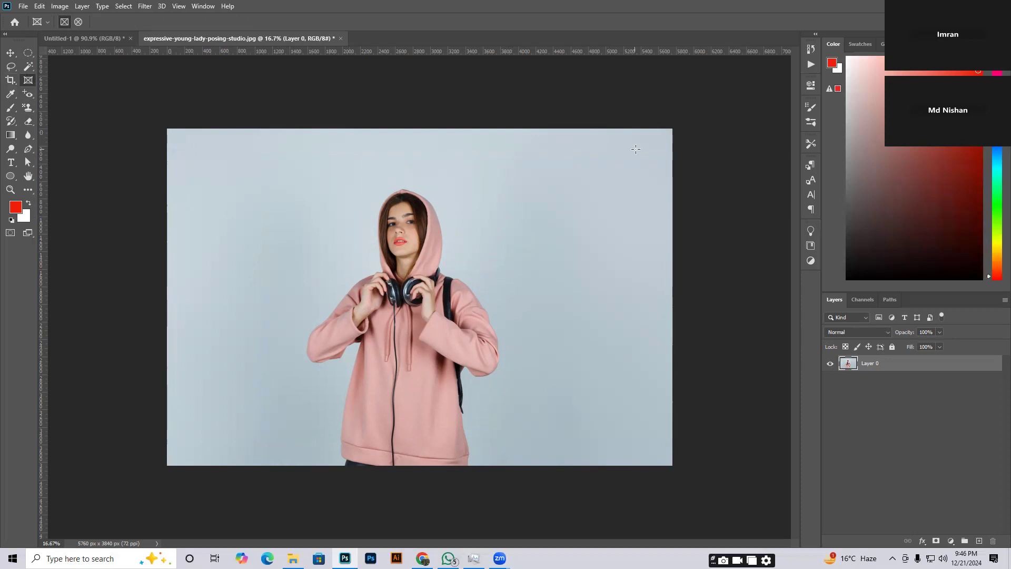
drag(319, 182, 537, 424)
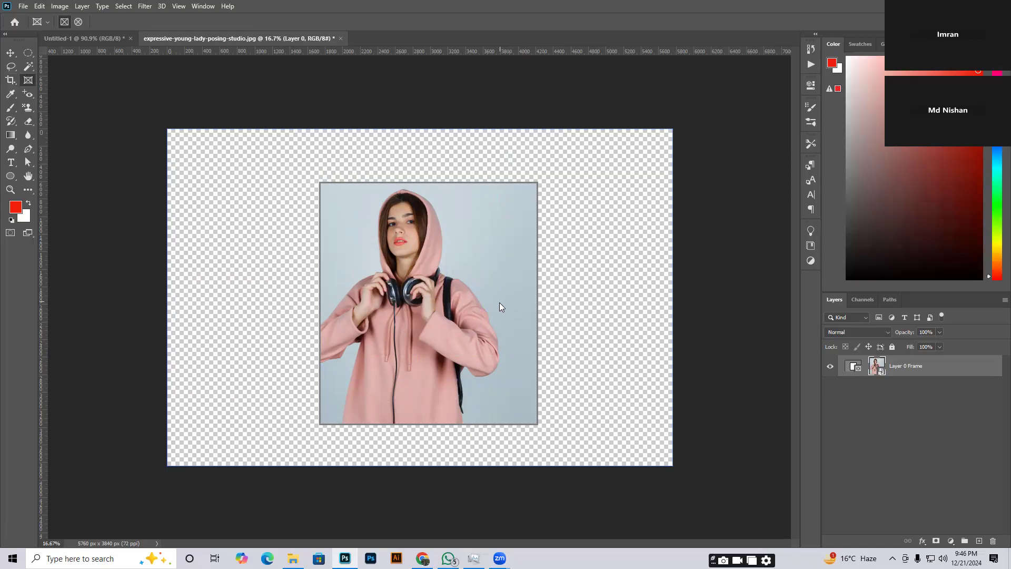
key(ctrl+z)
Perspective-crop the photo slightly inside its four corners to about 5414 × 3673 px, and undo the crop.
click(9, 80)
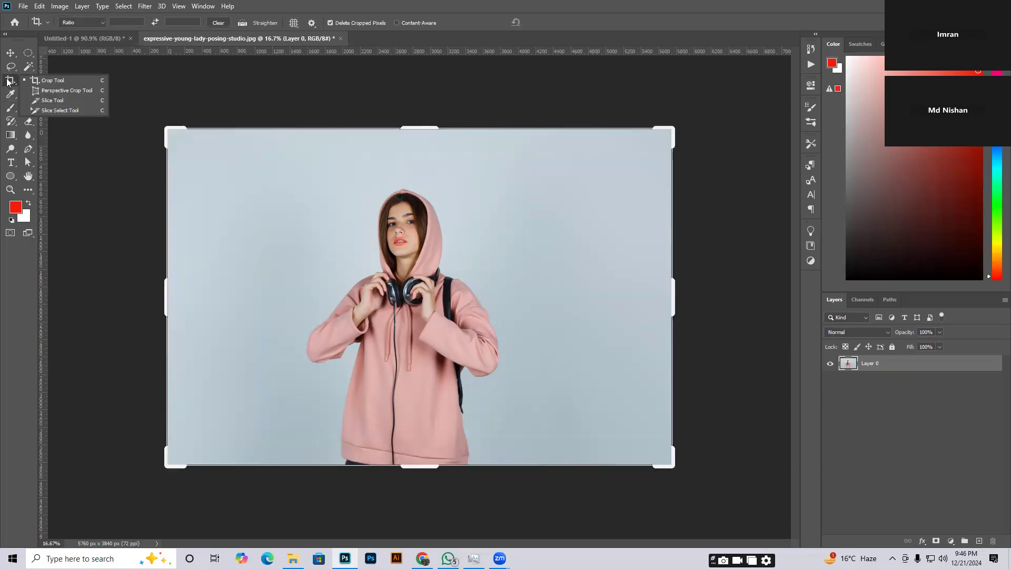
click(72, 91)
click(181, 142)
click(205, 142)
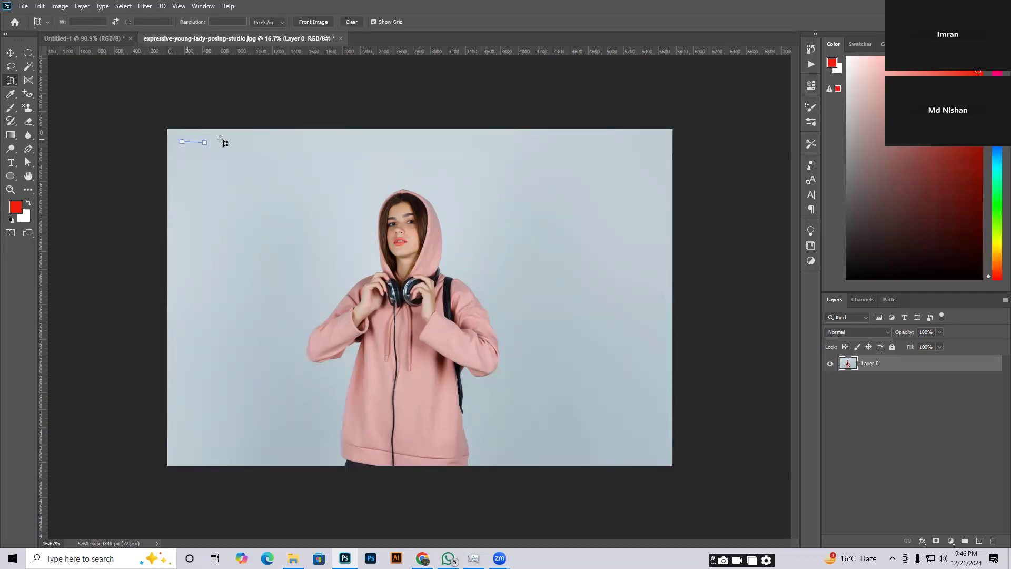
click(656, 142)
click(653, 215)
click(653, 456)
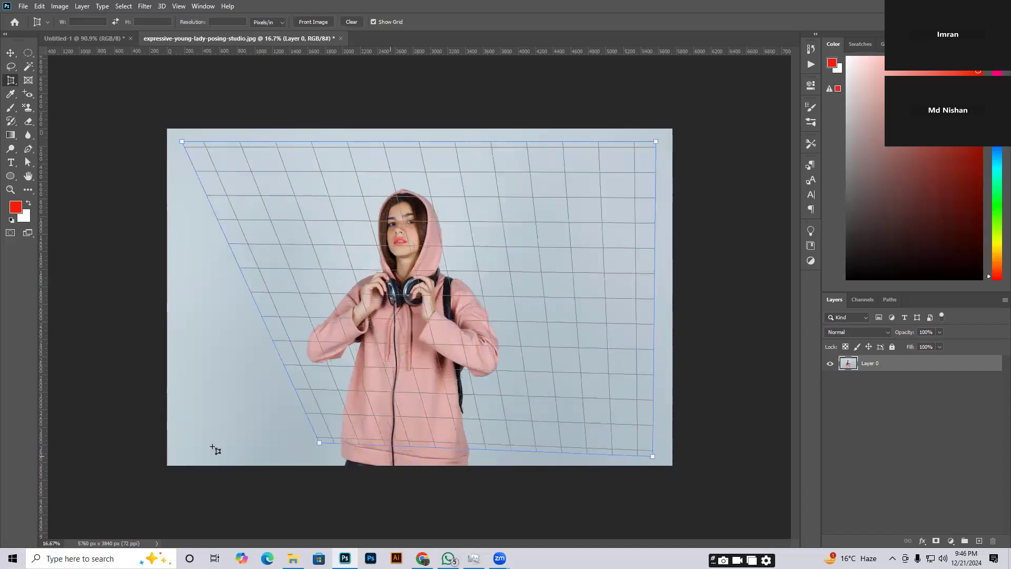
click(181, 457)
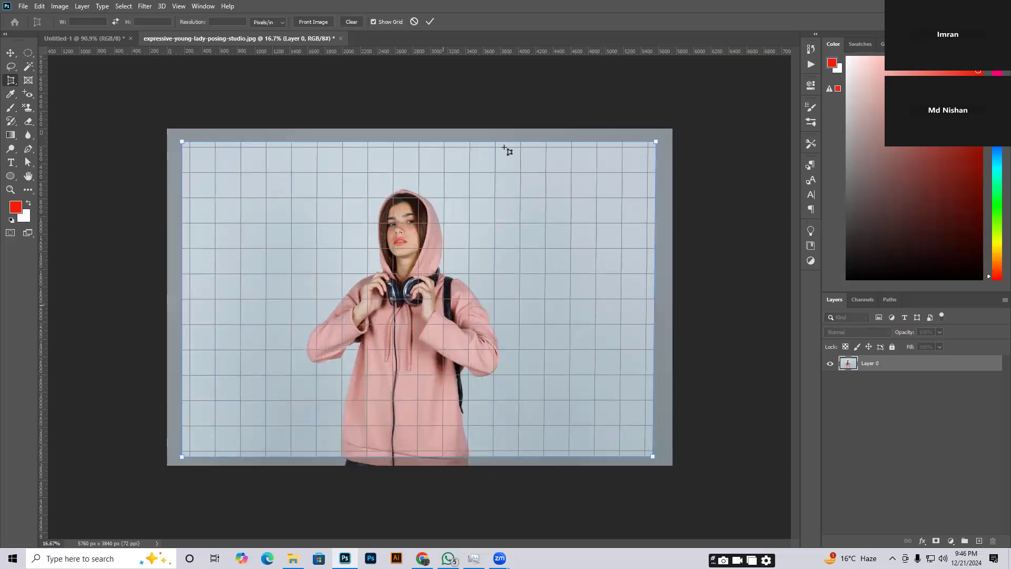
key(Return)
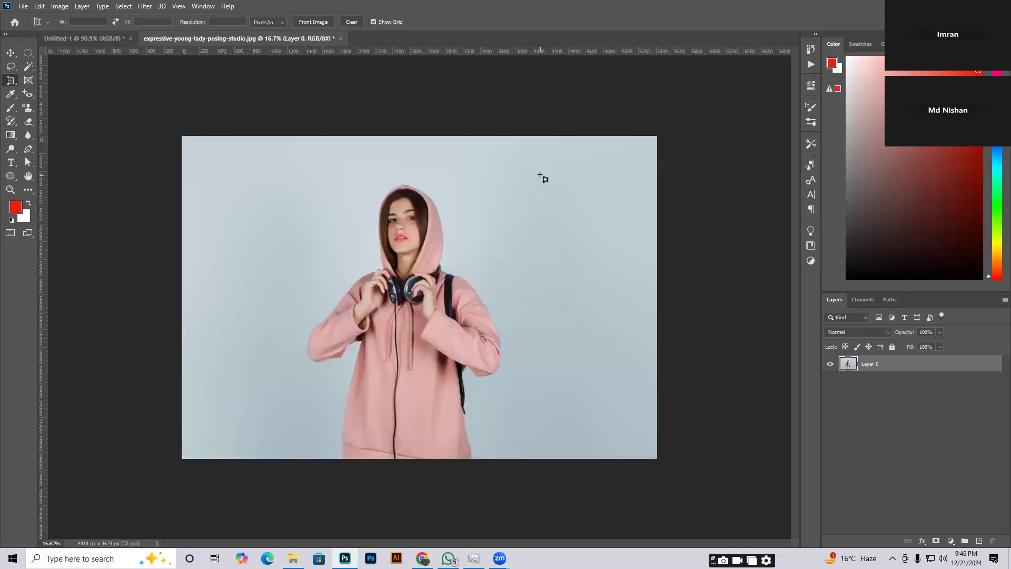
key(ctrl+z)
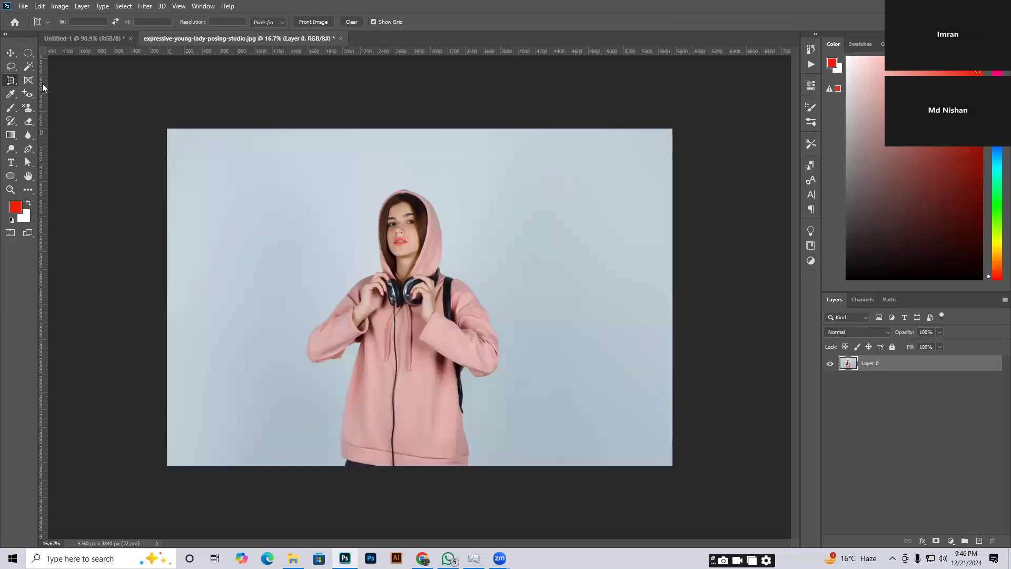
click(7, 115)
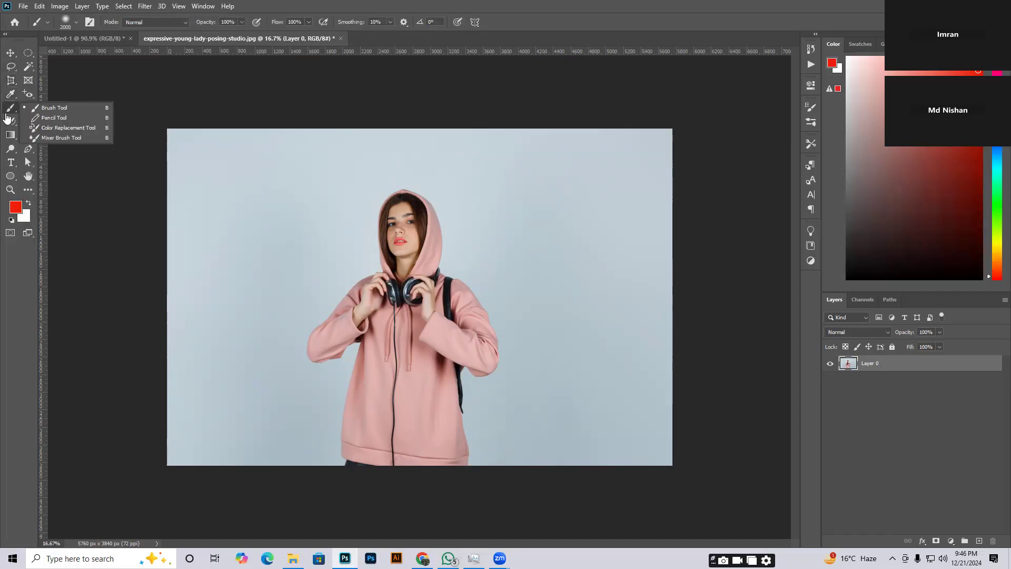
click(257, 5)
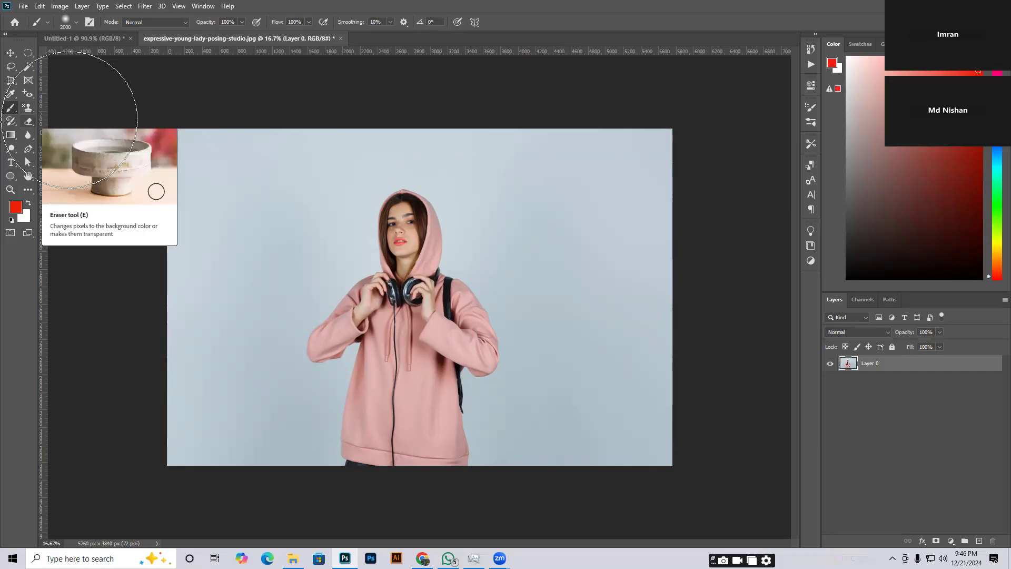
Erase strokes across the upper backdrop and the lower hoodie with the Eraser tool, and undo all the strokes.
click(29, 121)
right_click(28, 121)
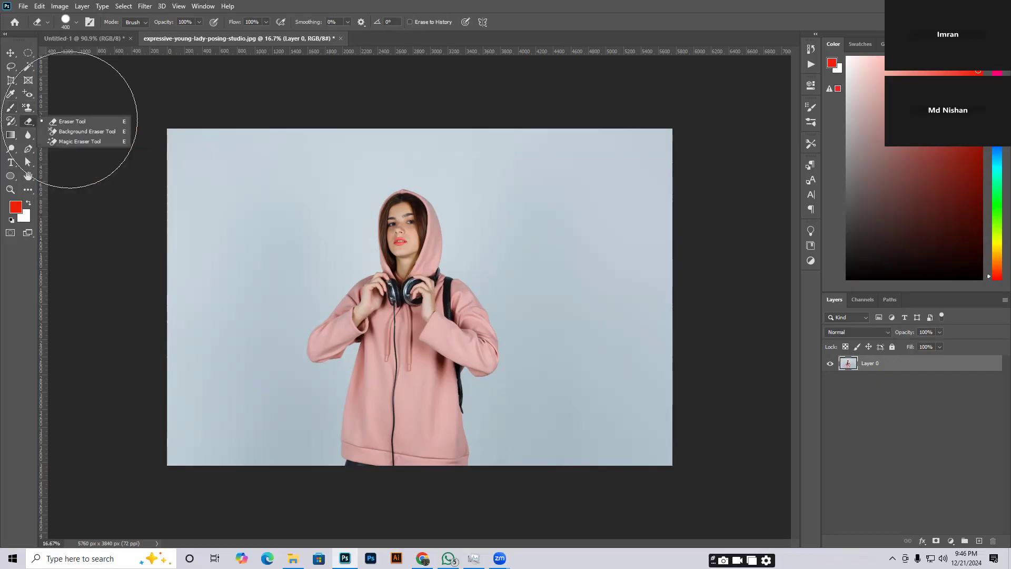
click(66, 123)
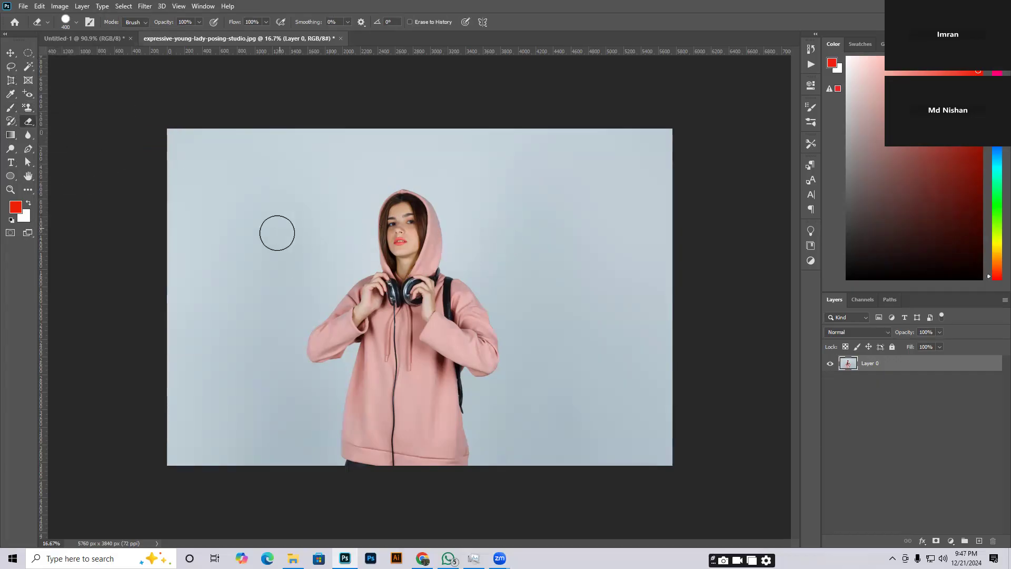
mouse_move(154, 153)
mouse_down()
mouse_move(244, 125)
mouse_move(183, 147)
mouse_move(161, 184)
mouse_move(341, 141)
mouse_move(193, 165)
mouse_move(255, 134)
mouse_move(226, 137)
mouse_move(655, 148)
mouse_move(424, 137)
mouse_move(256, 199)
mouse_move(220, 153)
mouse_move(210, 312)
mouse_move(199, 214)
mouse_move(406, 156)
mouse_move(522, 169)
mouse_up()
drag(556, 384, 356, 412)
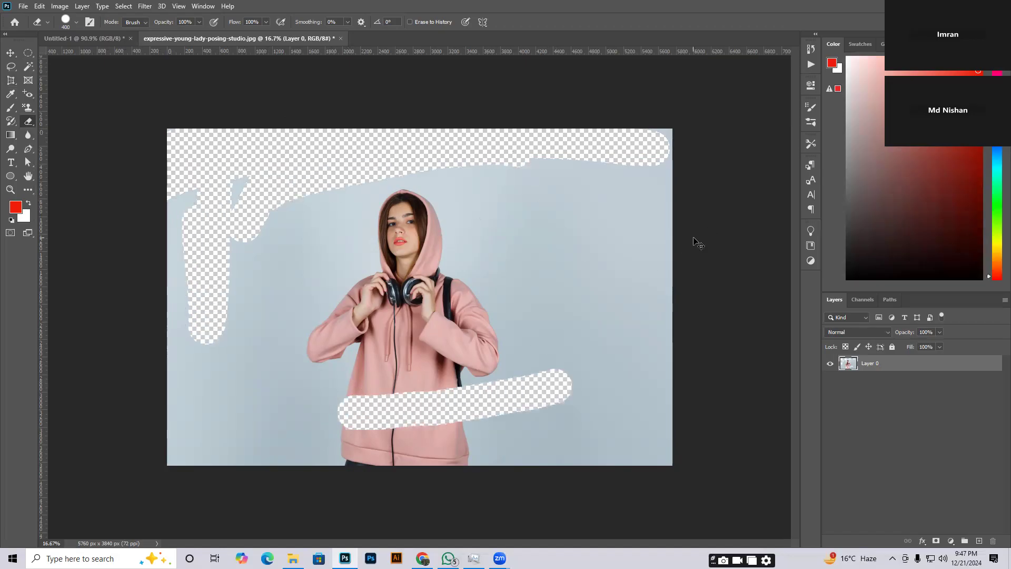
key(ctrl+z)
key(ctrl+z)
key(ctrl+z)
key(ctrl+z)
key(ctrl+z)
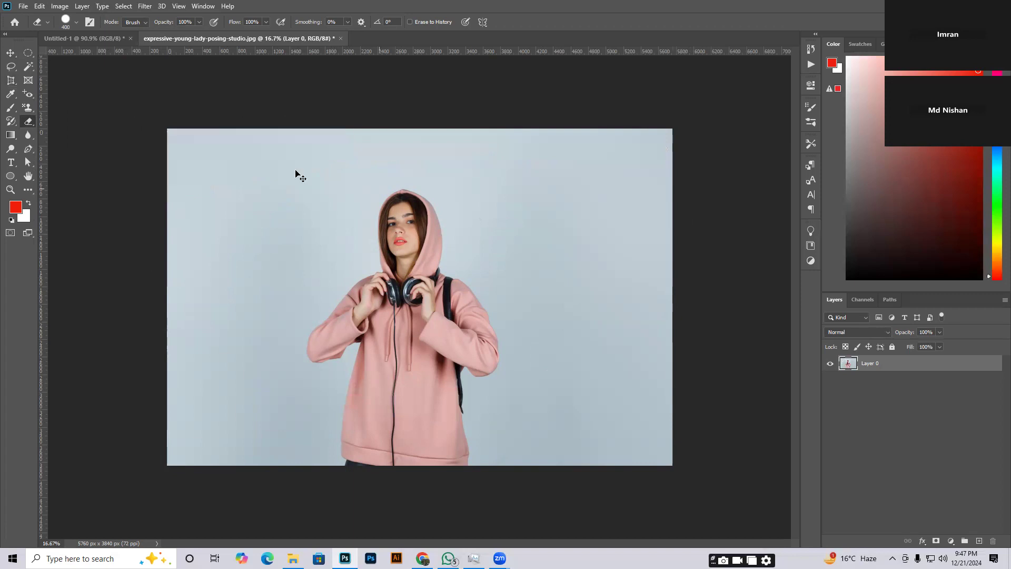
Remove the blue-grey backdrop around the woman with the Magic Eraser tool, leaving transparency.
right_click(29, 121)
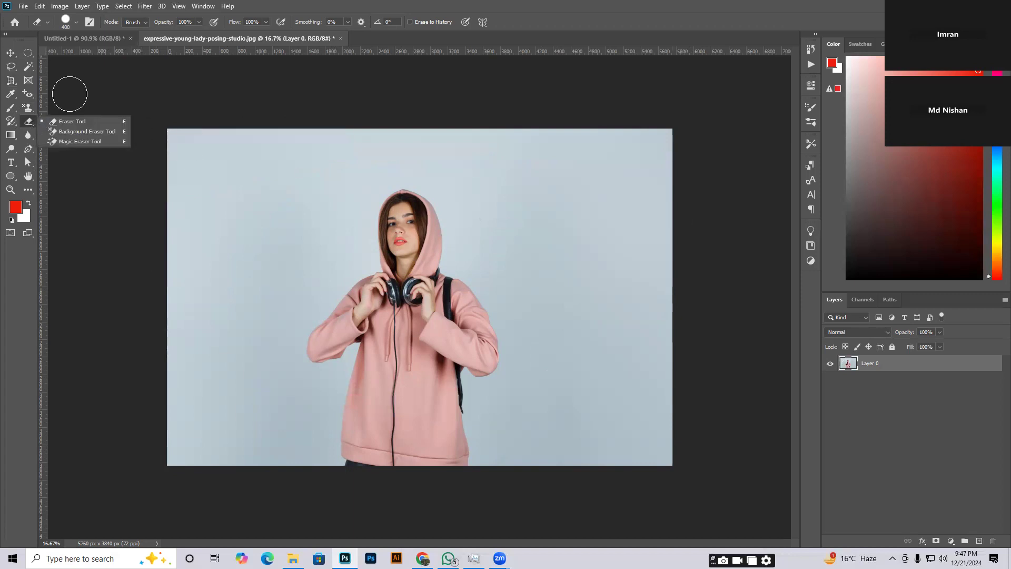
click(60, 143)
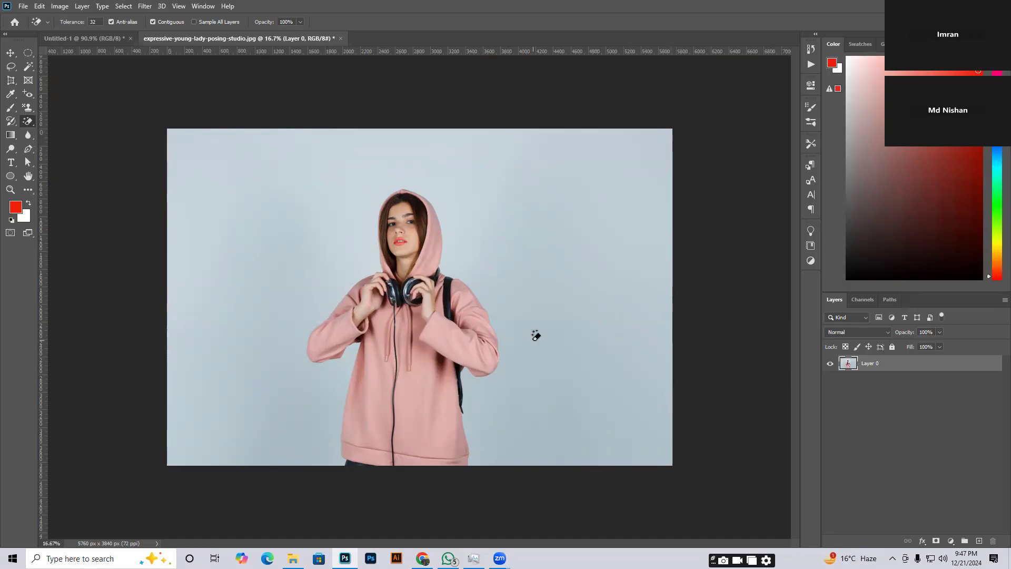
click(187, 135)
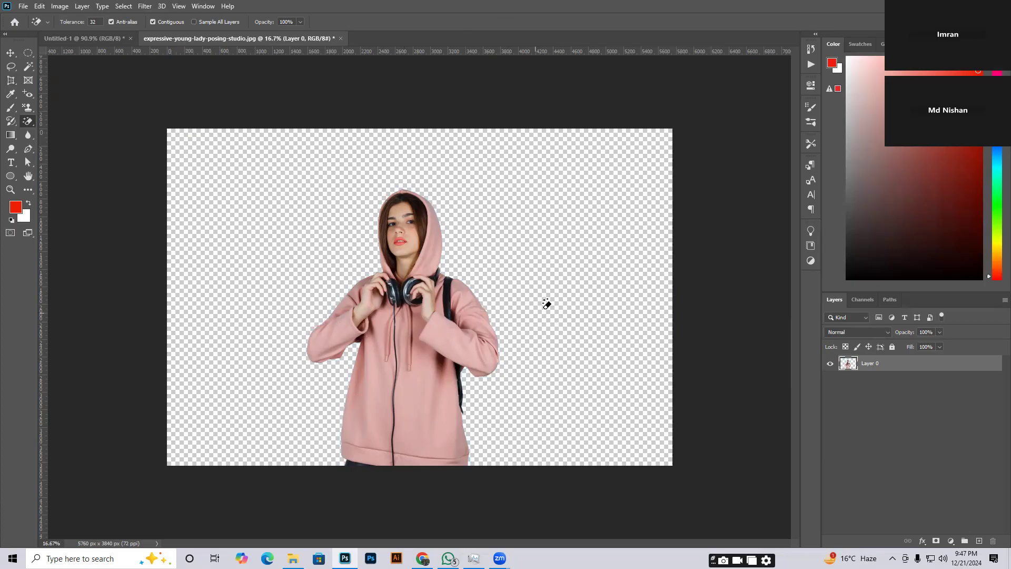
Scale the cut-out woman to 92% with Free Transform and move her to the lower middle of the canvas.
click(11, 52)
drag(394, 390, 424, 371)
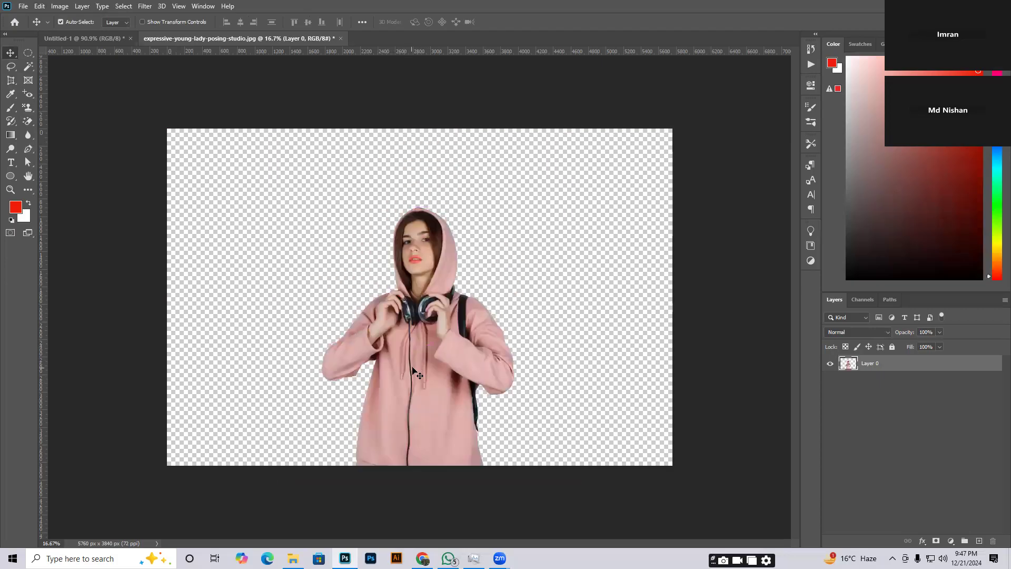
key(ctrl+t)
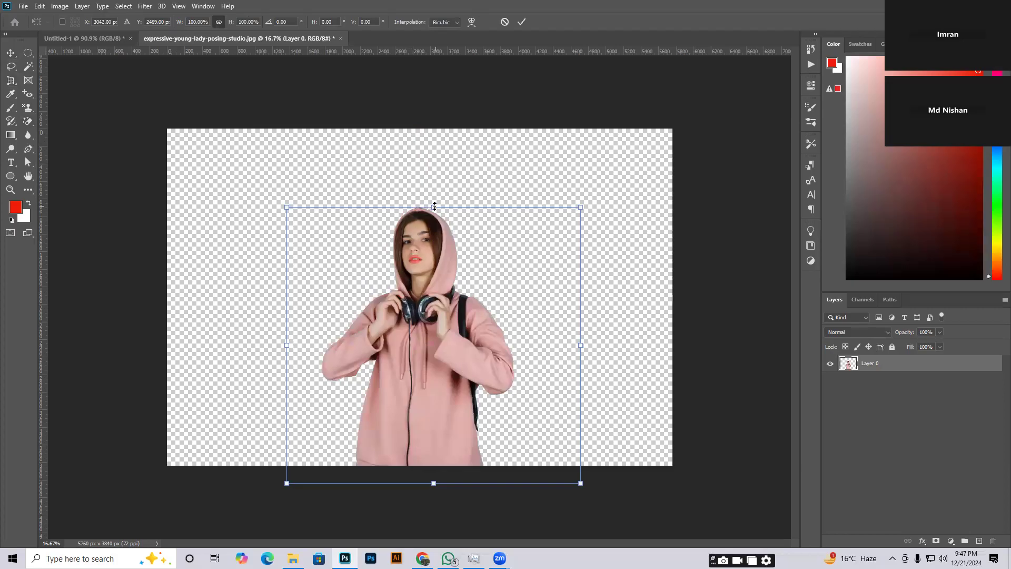
drag(433, 208, 433, 278)
drag(431, 345, 422, 278)
drag(424, 191, 425, 132)
drag(421, 301, 420, 307)
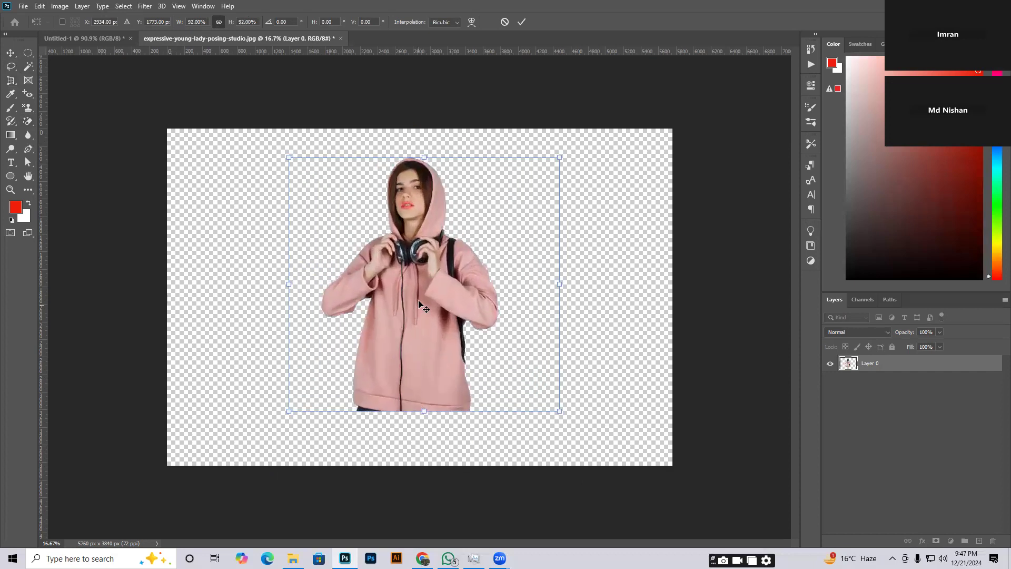
key(Return)
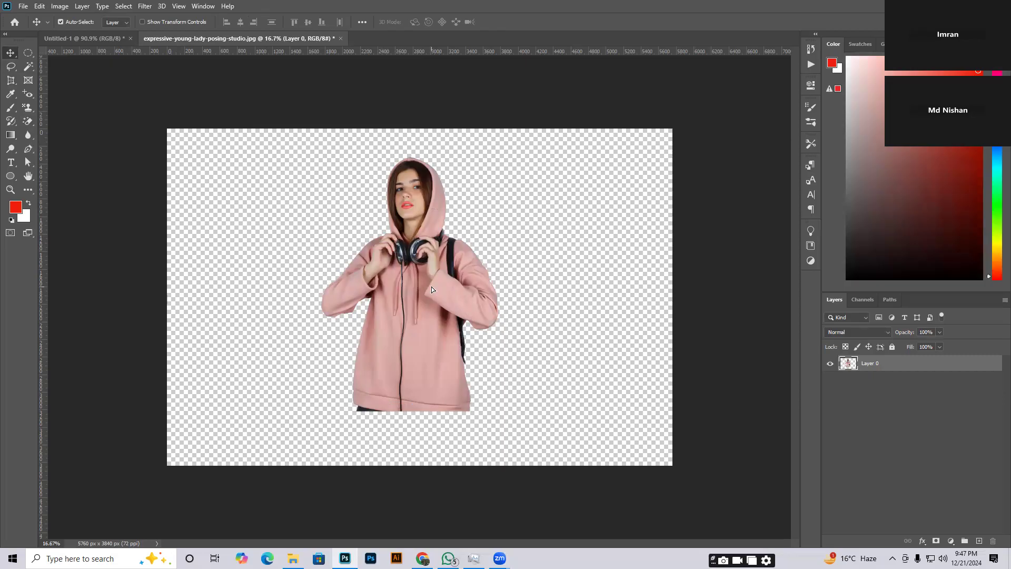
drag(431, 286, 436, 342)
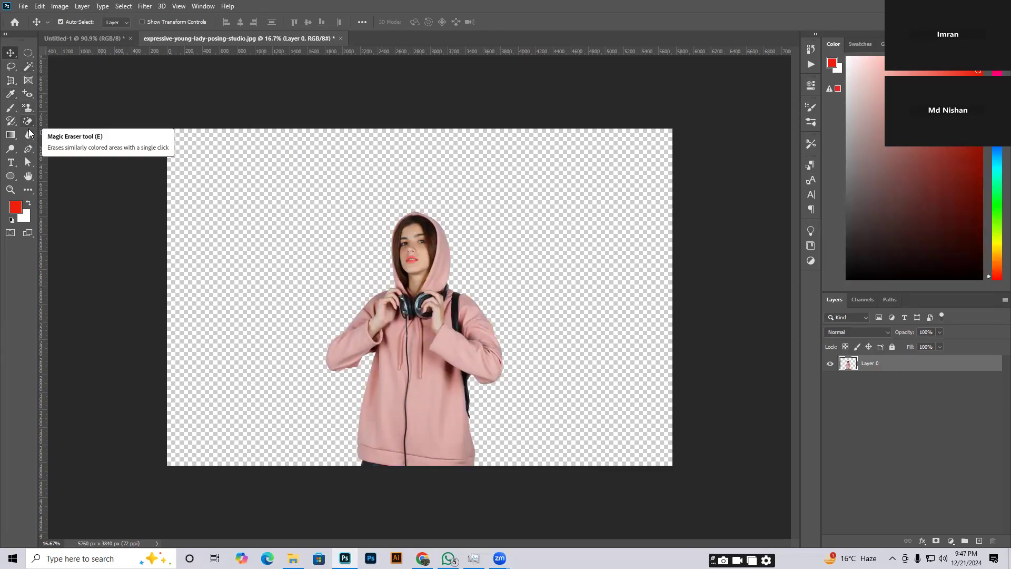
click(29, 95)
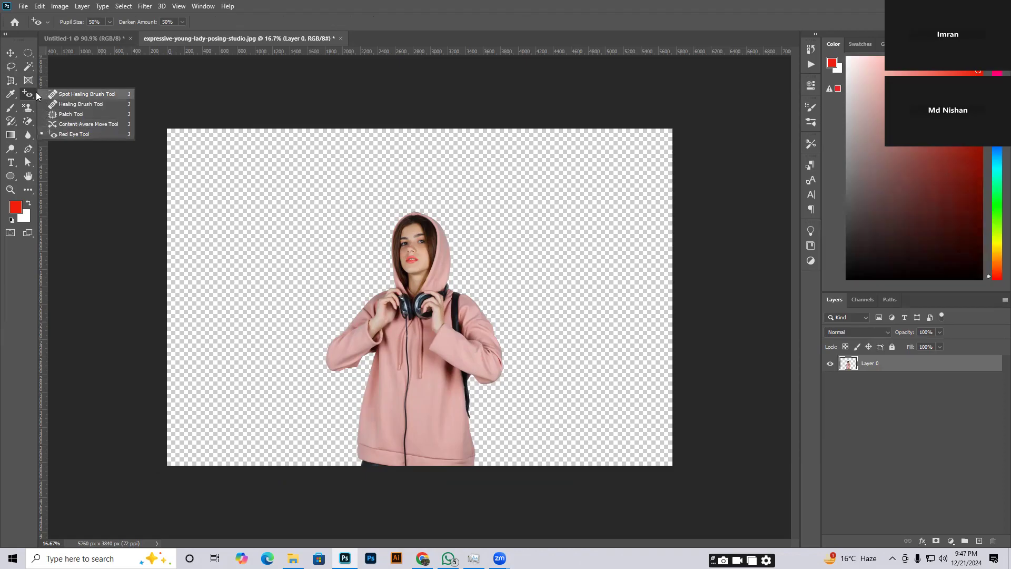
click(74, 134)
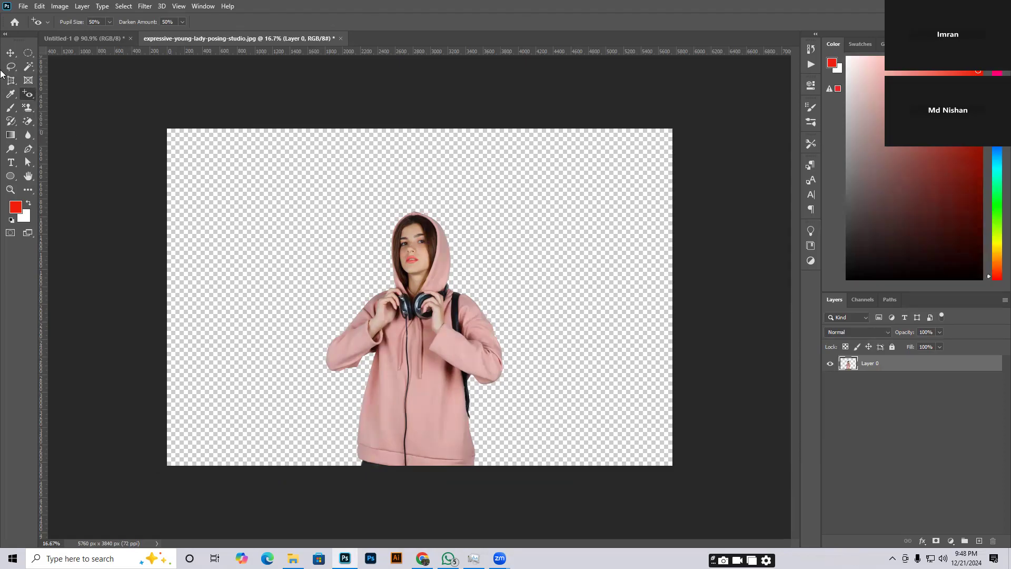
right_click(33, 94)
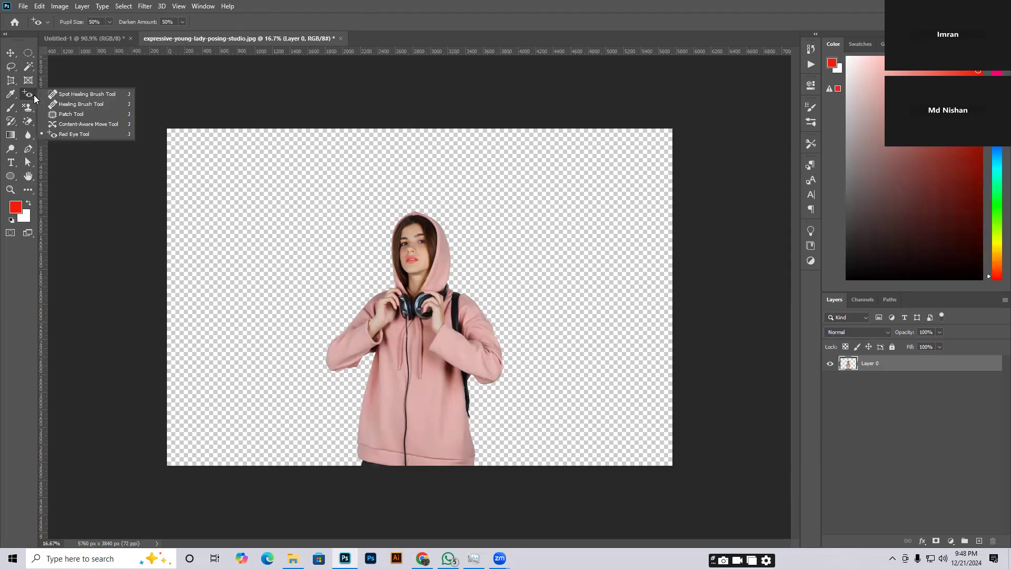
Activate the Gradient tool and check its current green gradient in the Gradient Editor, keeping it as it is.
click(11, 134)
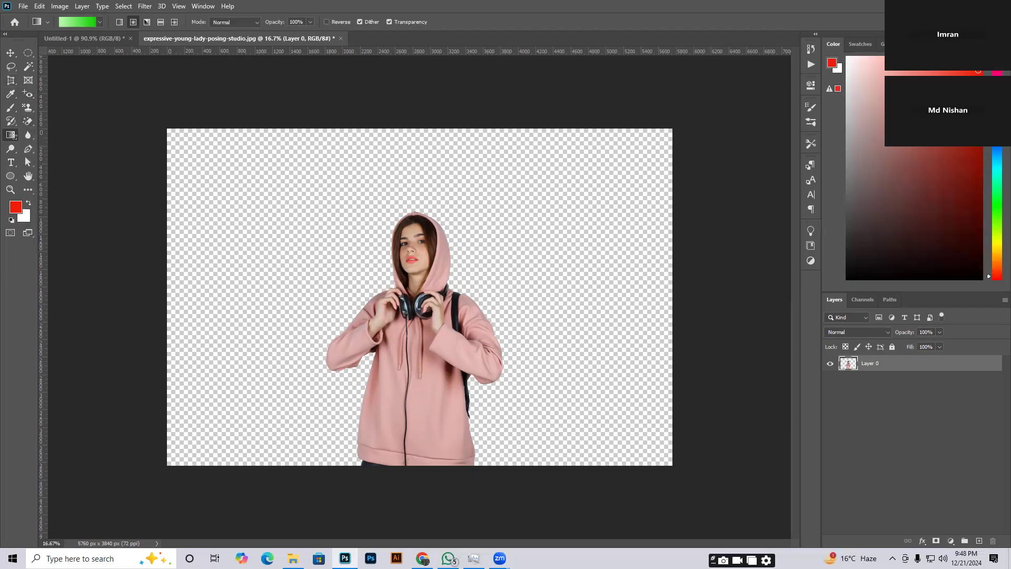
key(i)
click(78, 24)
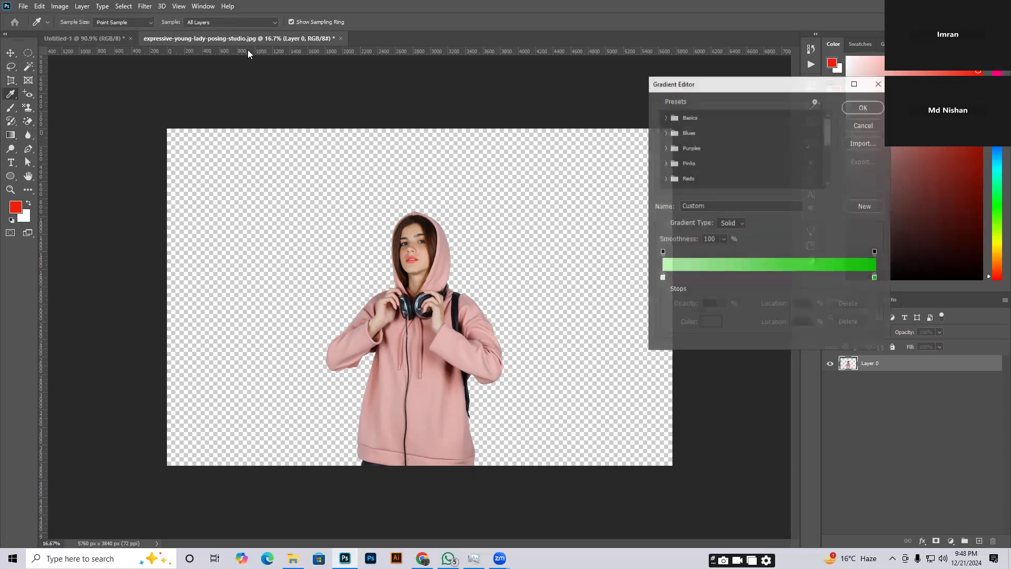
drag(758, 83, 629, 81)
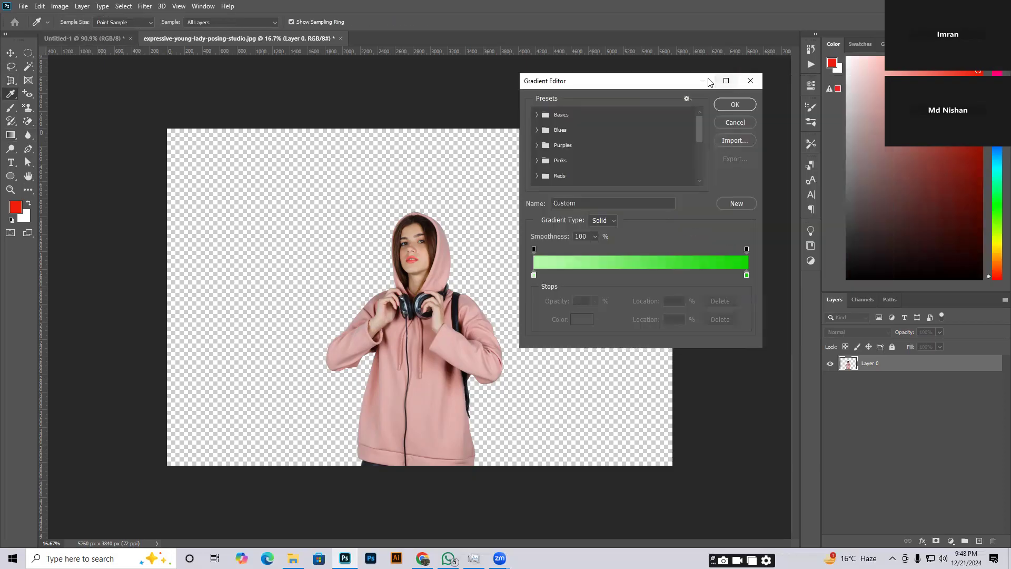
click(735, 105)
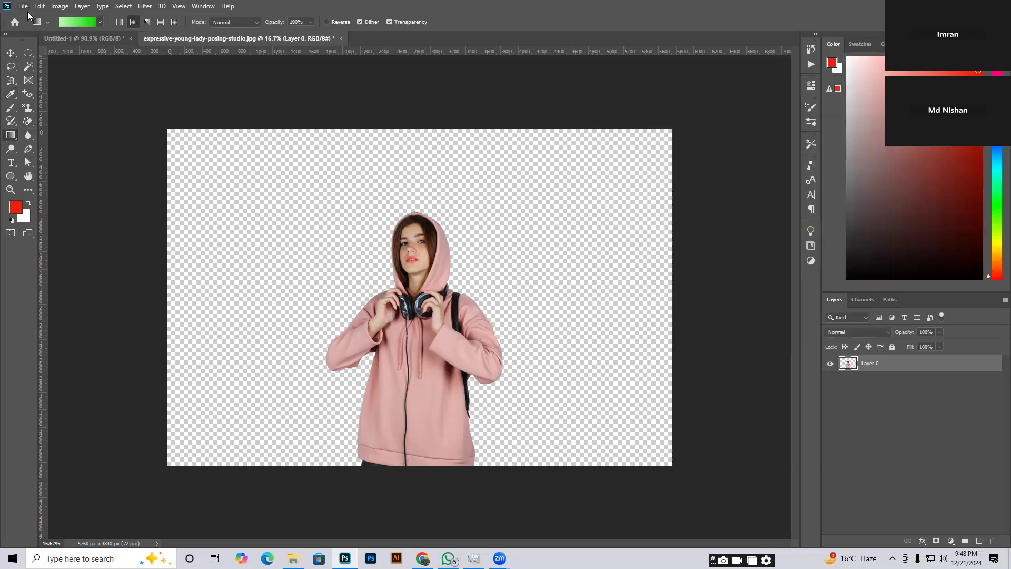
Create a new 1200 × 800 px document at 72 ppi with a white background and add an empty layer.
click(23, 6)
click(31, 16)
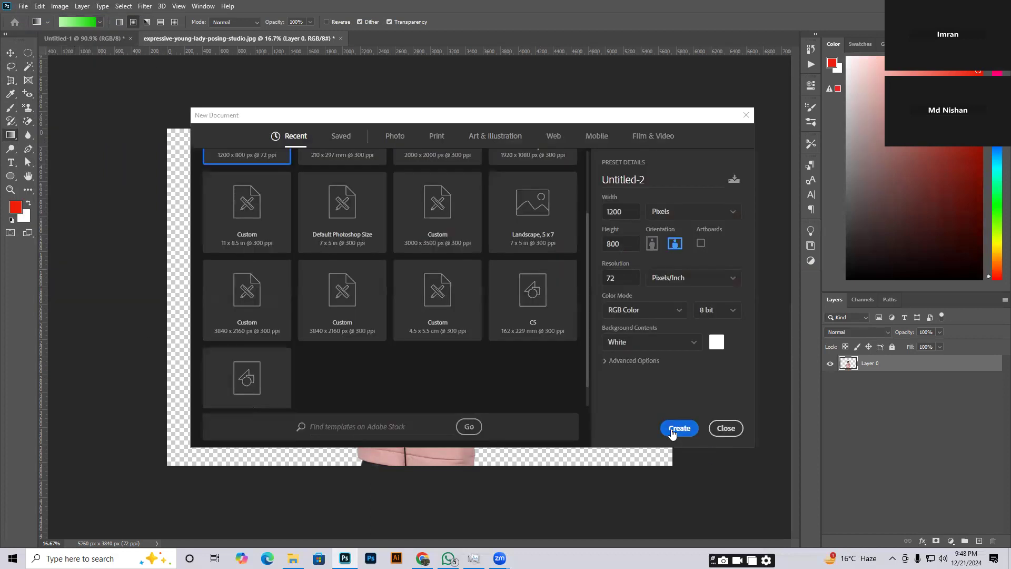
click(673, 425)
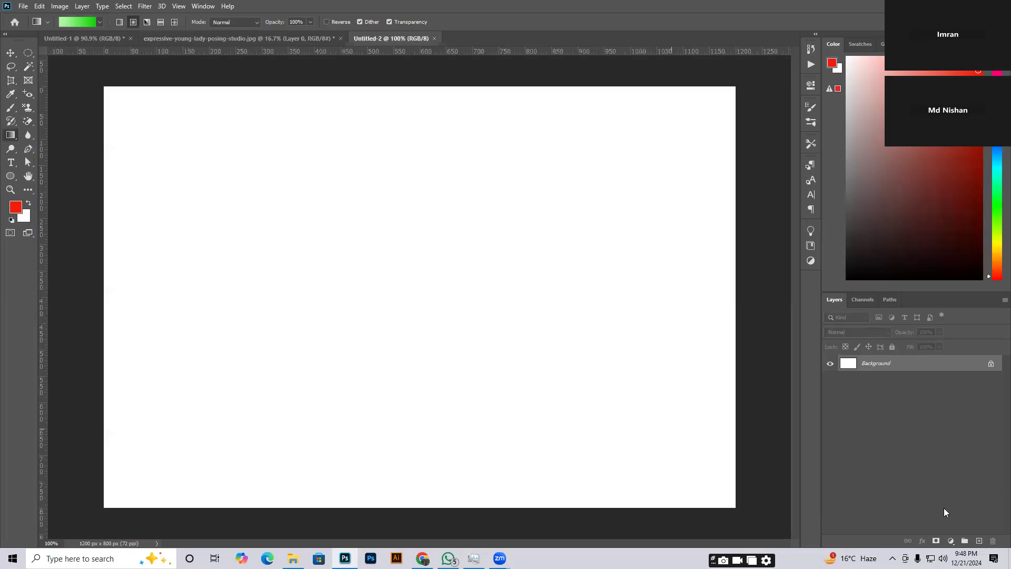
click(979, 540)
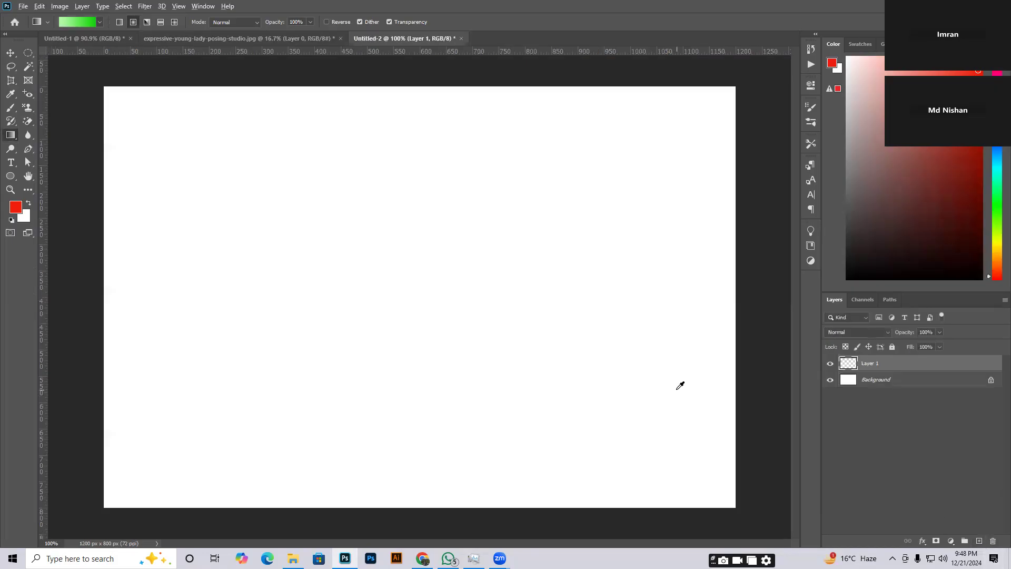
scroll(680, 386, down, 2)
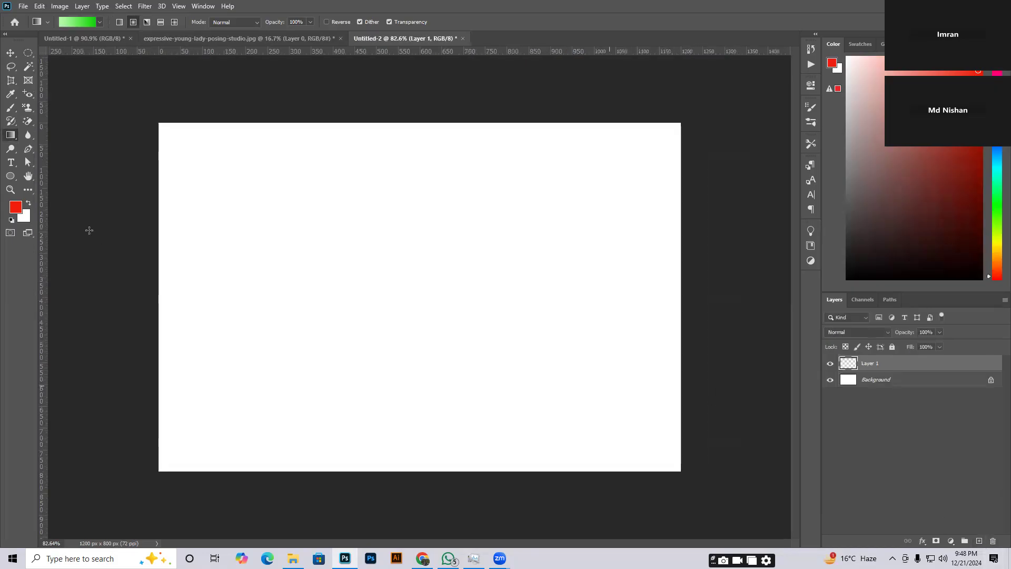
click(78, 21)
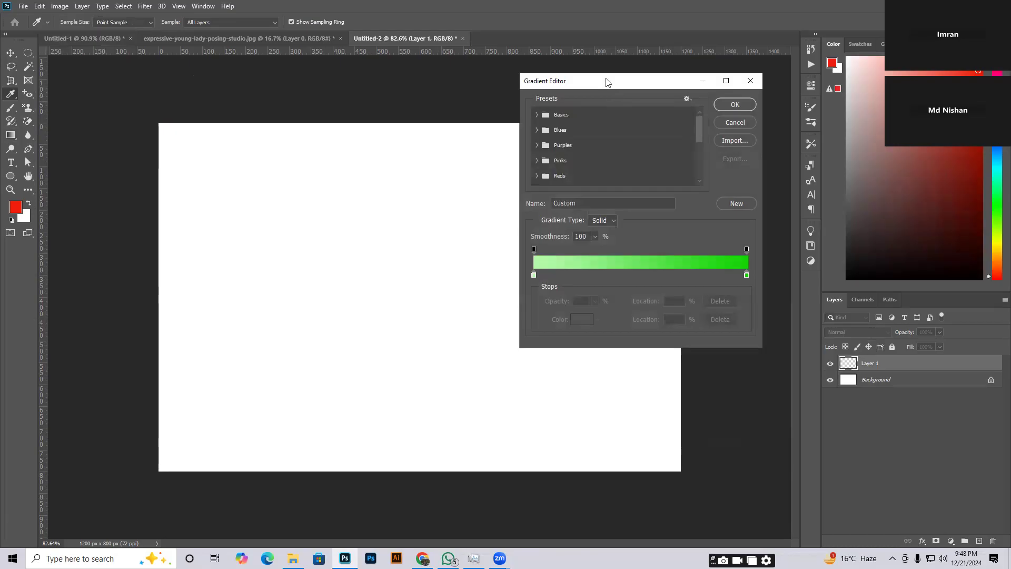
drag(606, 82, 792, 82)
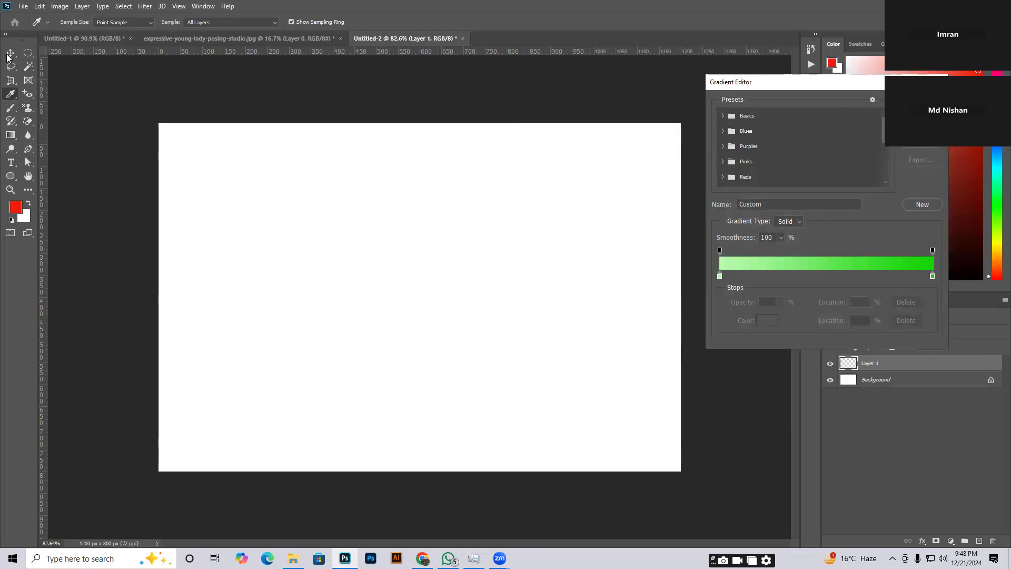
drag(826, 86, 643, 93)
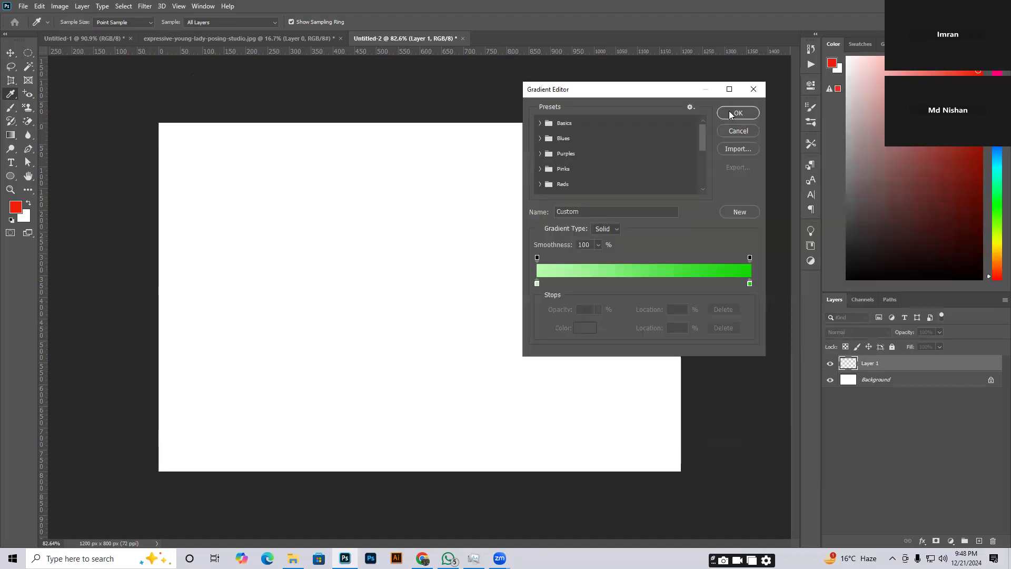
click(731, 115)
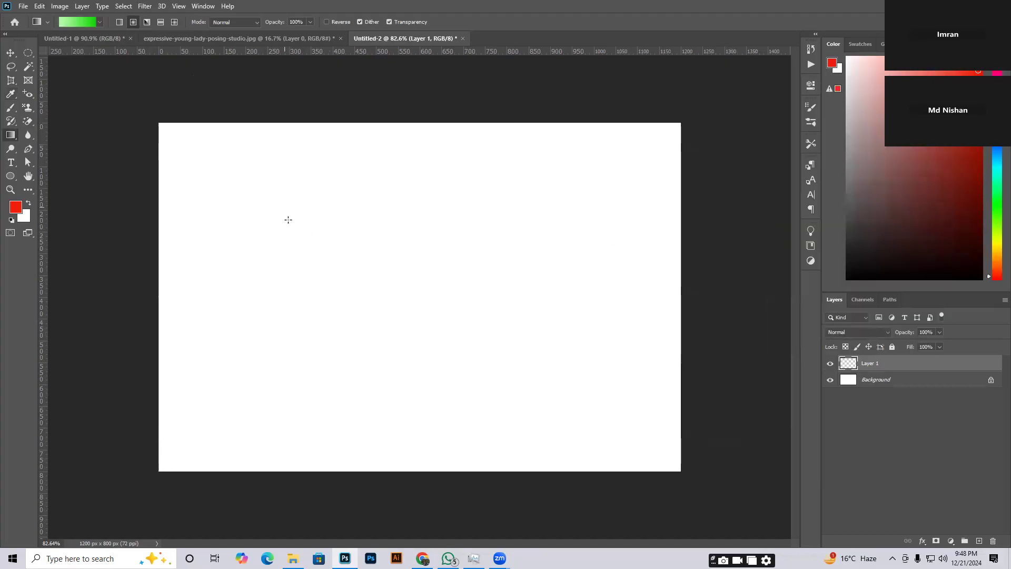
Fill the new layer with the green radial gradient, redrawing it from several start points and ending with one from the upper-left area towards the middle.
drag(161, 124, 706, 504)
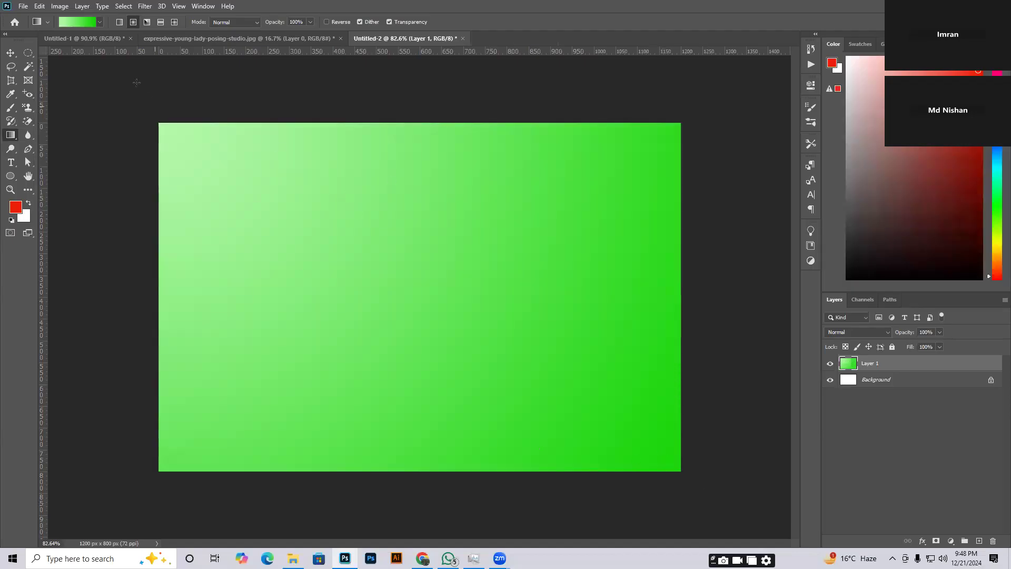
drag(389, 130, 419, 507)
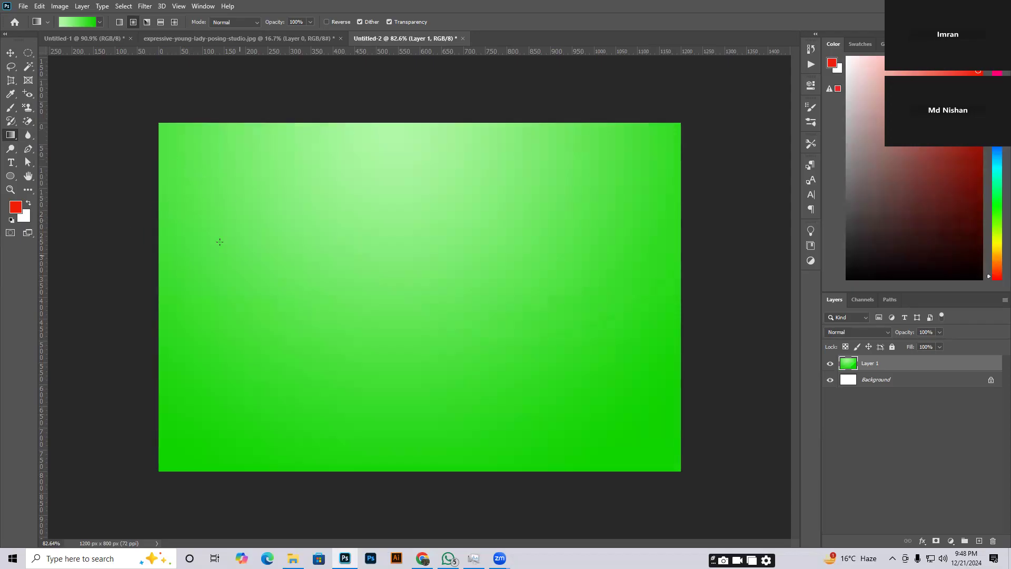
drag(197, 146, 438, 289)
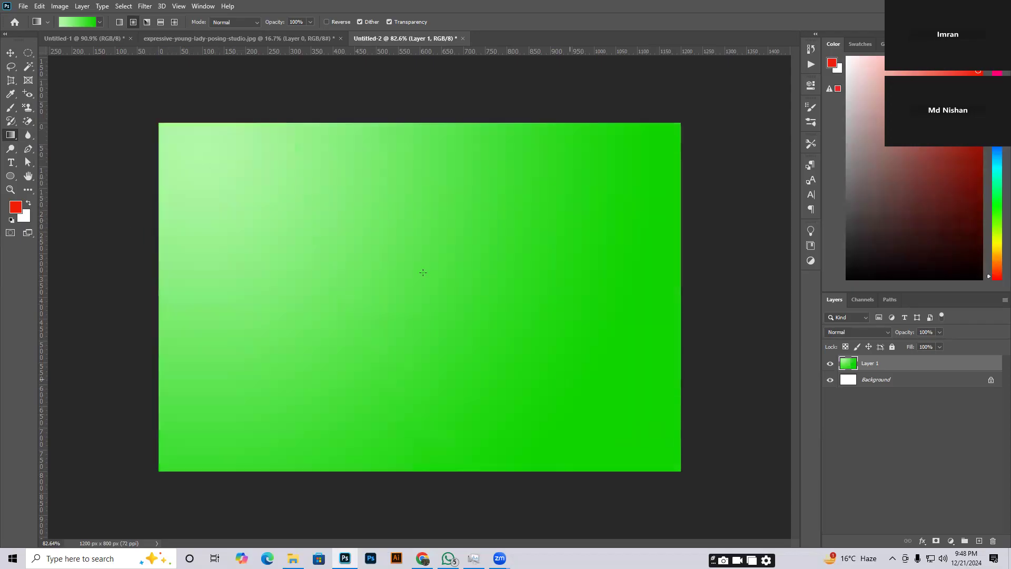
Set the gradient's start colour stop to turquoise 00ffde in the Gradient Editor.
click(86, 24)
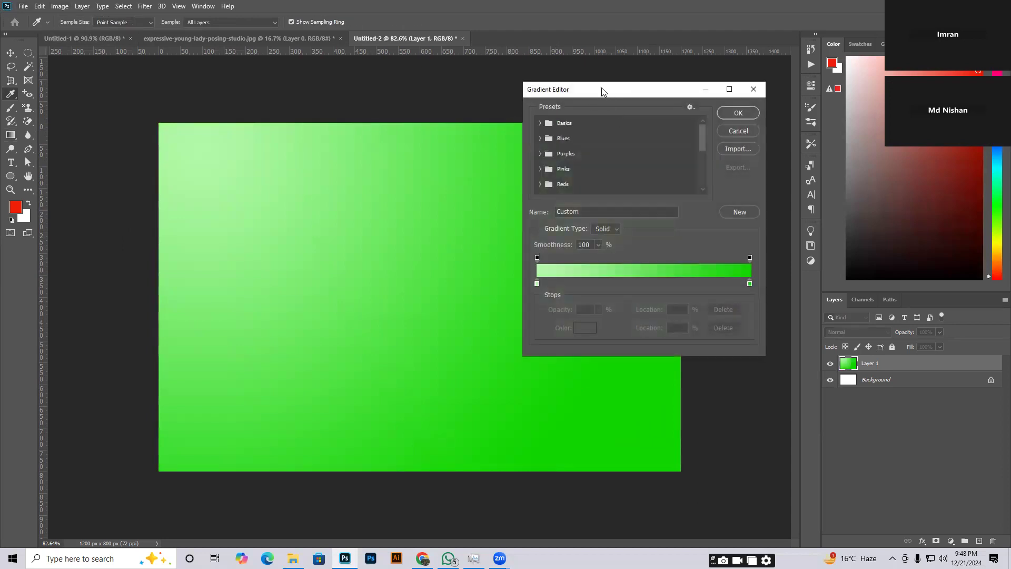
drag(602, 90, 669, 82)
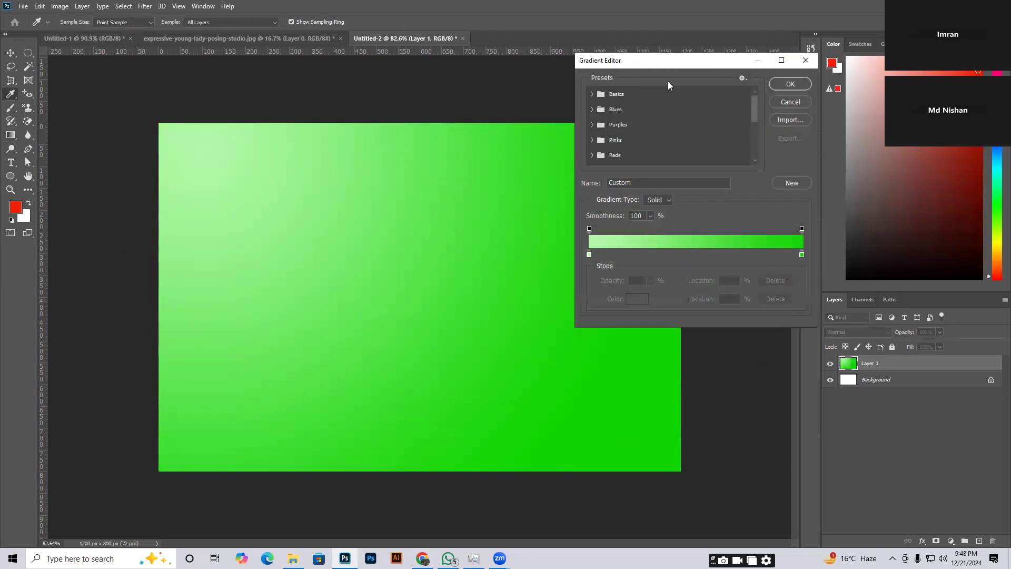
click(589, 255)
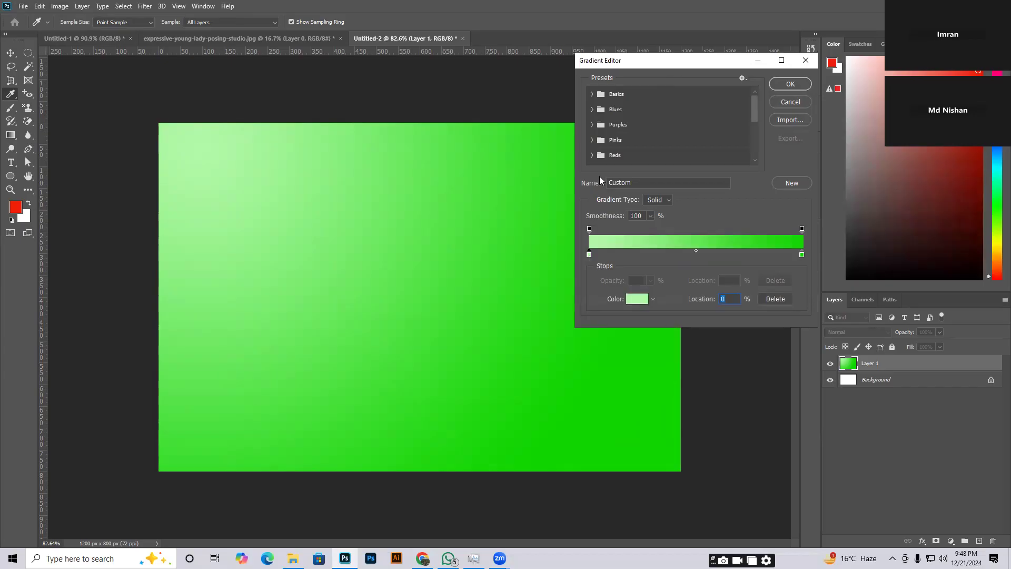
double_click(590, 255)
drag(658, 104, 279, 102)
click(301, 198)
mouse_move(269, 165)
mouse_down()
mouse_move(258, 140)
mouse_move(241, 147)
mouse_move(290, 127)
mouse_up()
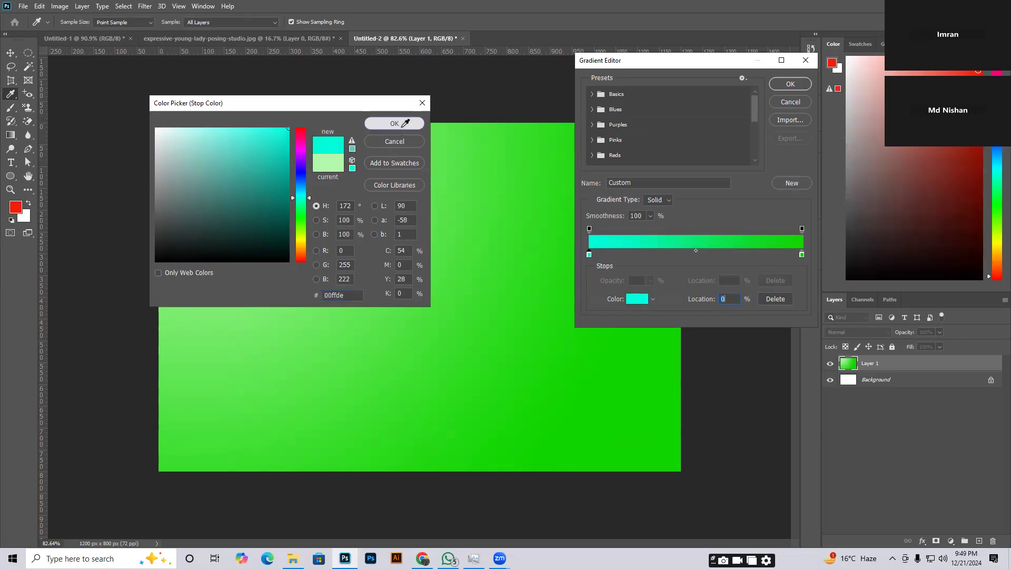
click(405, 126)
Set the gradient's end colour stop to blue 0a63f6.
double_click(802, 255)
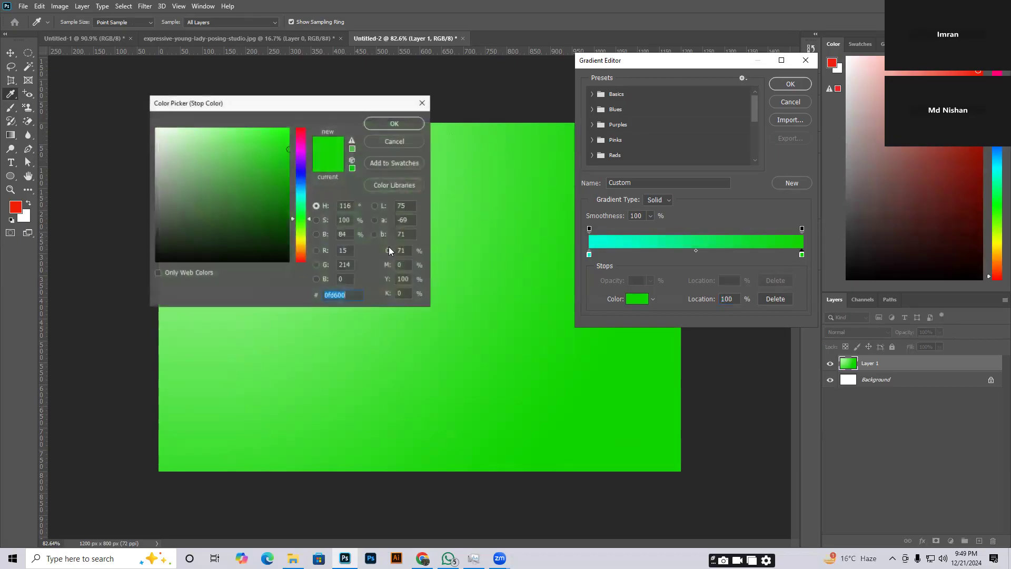
drag(305, 210, 303, 181)
click(284, 132)
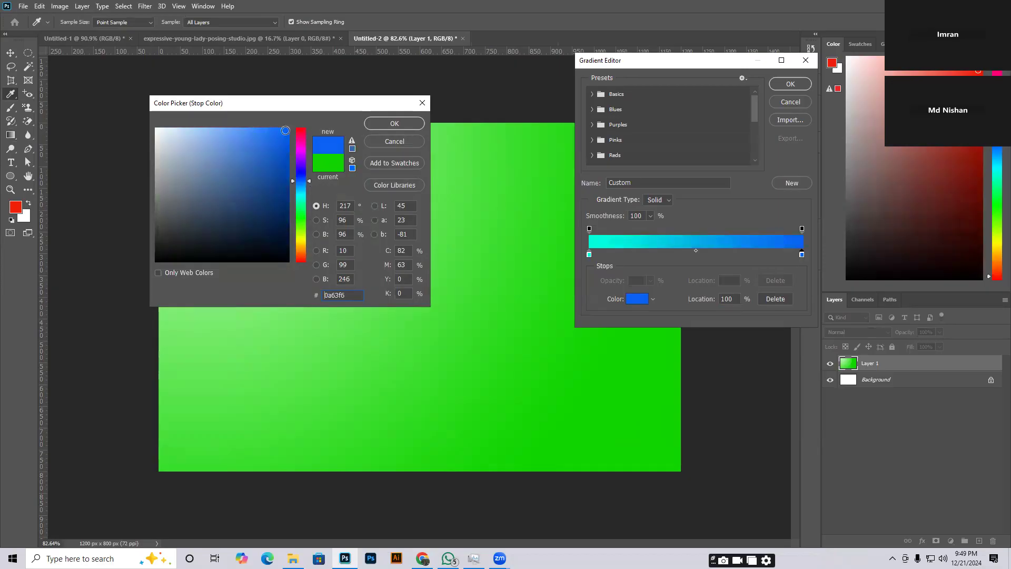
click(391, 125)
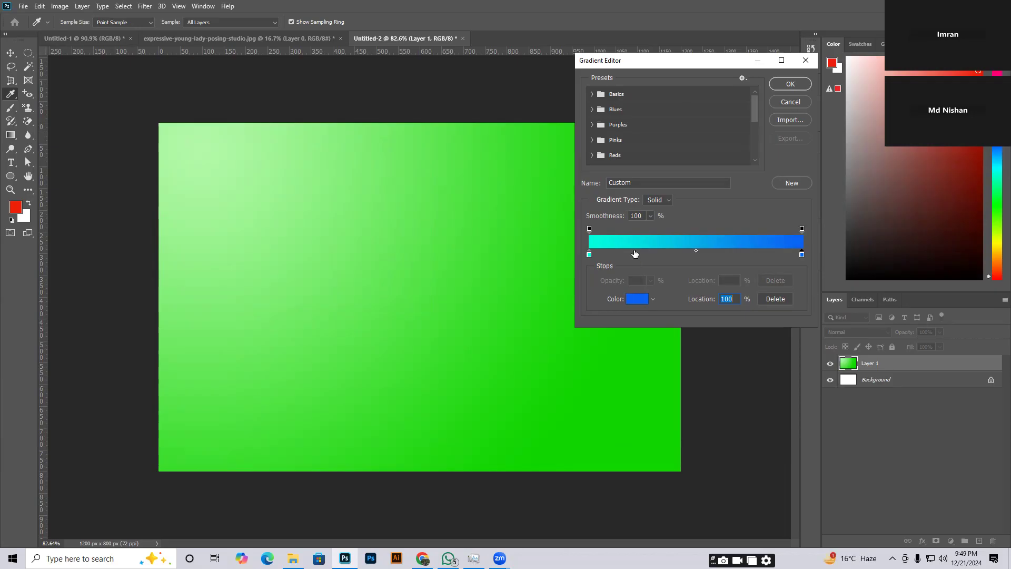
Add colour stops at 21%, 48% and 77% of the gradient and recolour the 21% stop hot pink.
click(634, 254)
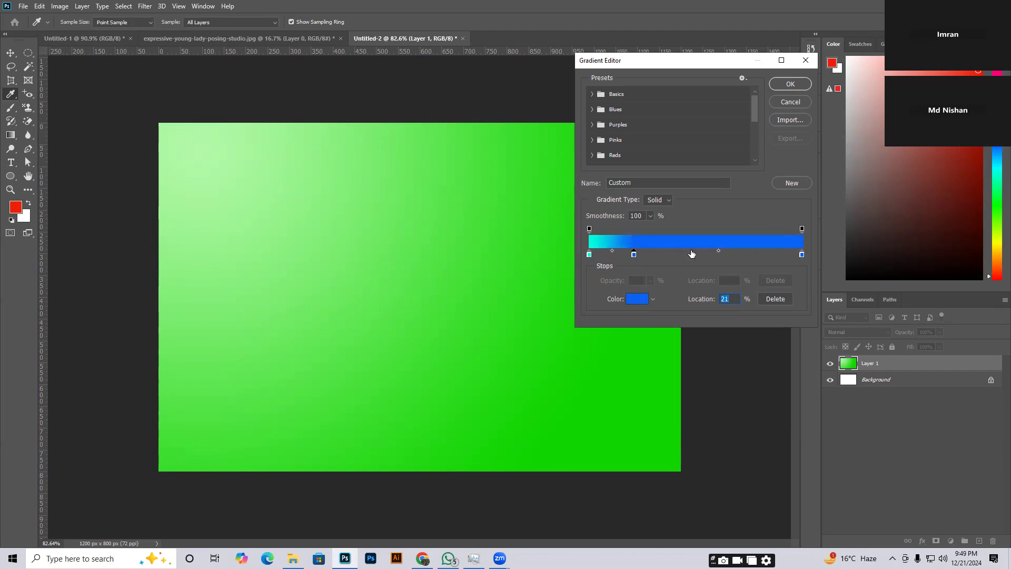
click(753, 254)
double_click(634, 254)
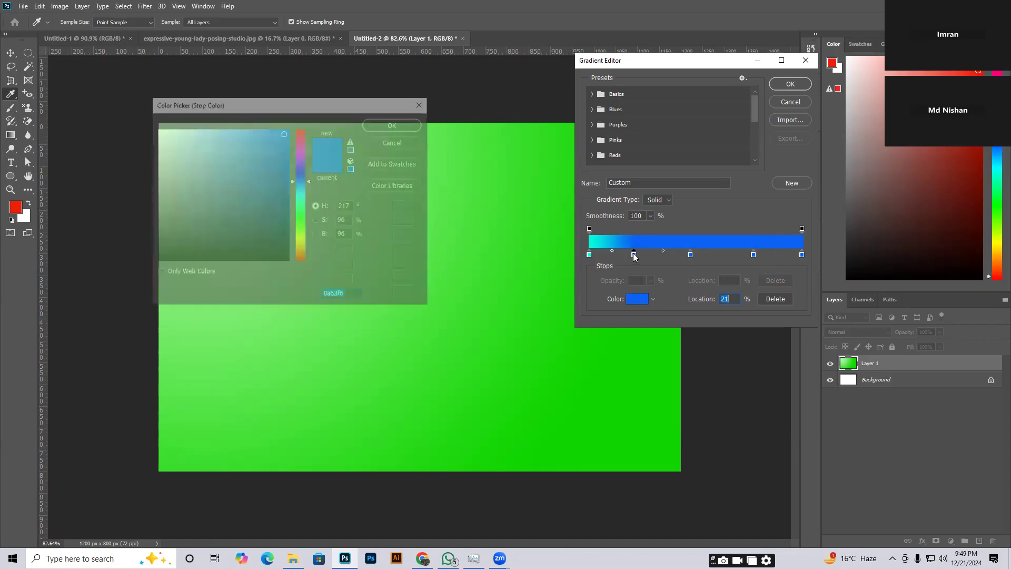
drag(299, 213, 300, 143)
click(279, 131)
click(395, 123)
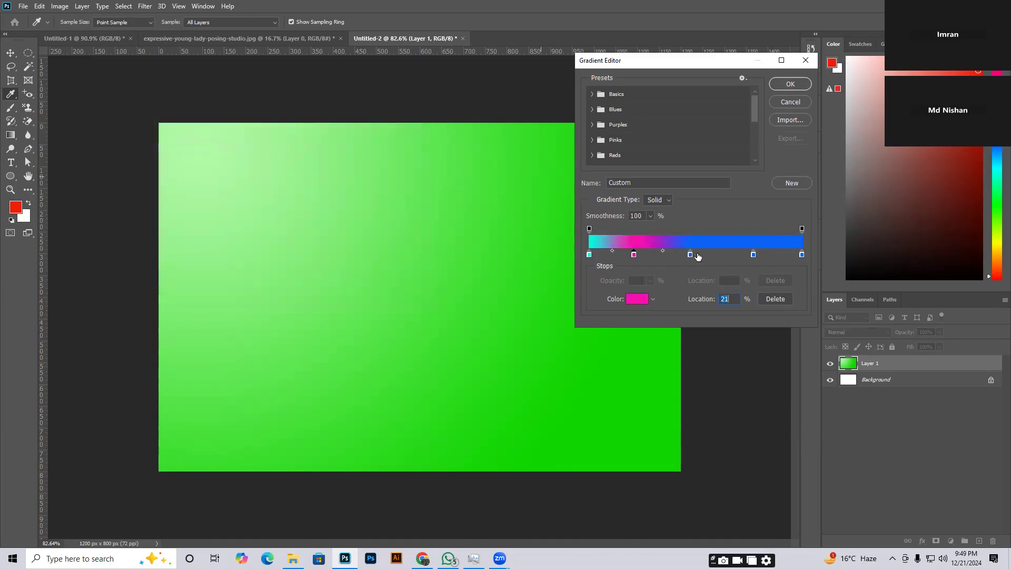
Recolour the gradient's 48% stop violet-blue and its 77% stop magenta.
double_click(689, 254)
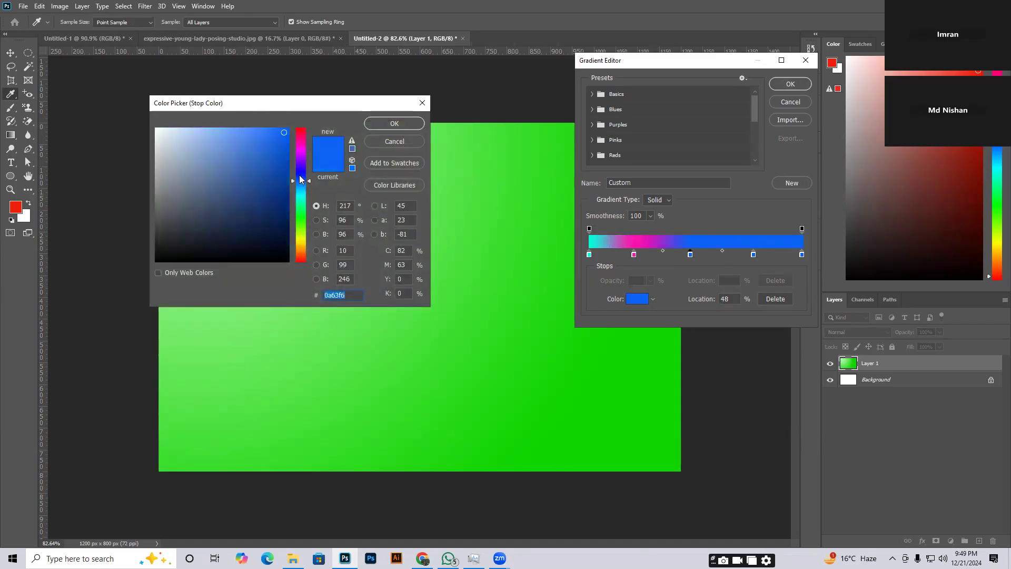
drag(299, 175, 299, 164)
click(378, 122)
click(754, 254)
double_click(754, 254)
click(300, 152)
click(381, 122)
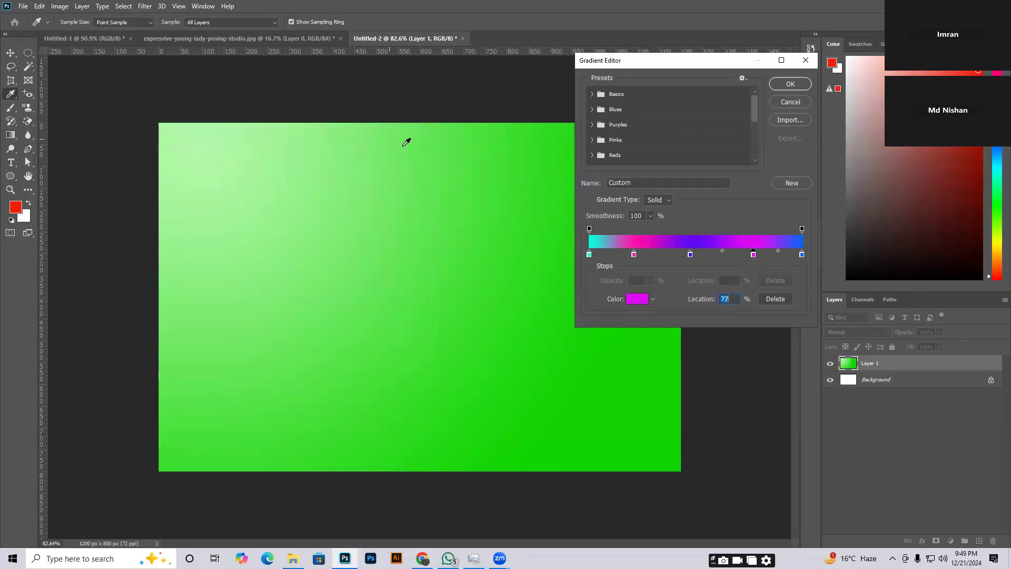
Accept the edited five-colour gradient and fill Layer 1 with it radially, from the canvas's upper-left area towards its lower right.
click(787, 85)
drag(255, 163, 621, 435)
drag(465, 198, 549, 390)
drag(234, 222, 587, 458)
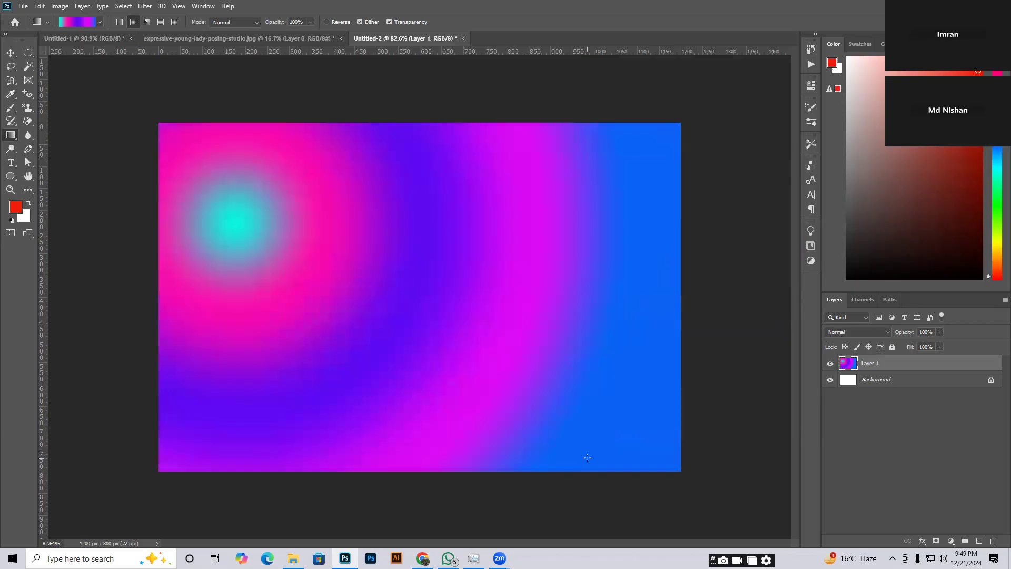
Refill Layer 1 with the gradient in Linear style, running diagonally from upper left to lower right.
click(120, 22)
drag(277, 167, 557, 371)
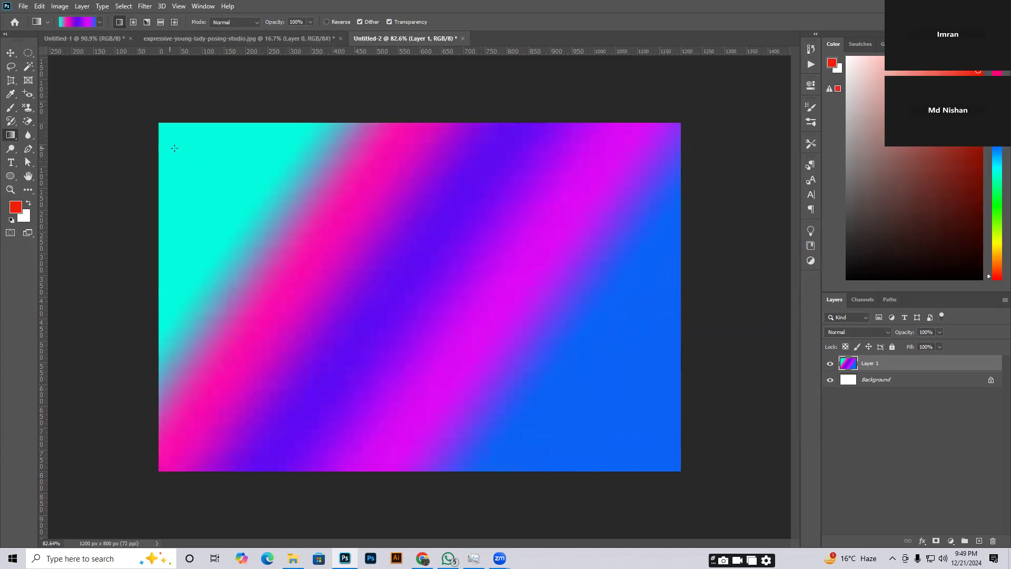
drag(275, 208, 545, 357)
drag(607, 398, 607, 398)
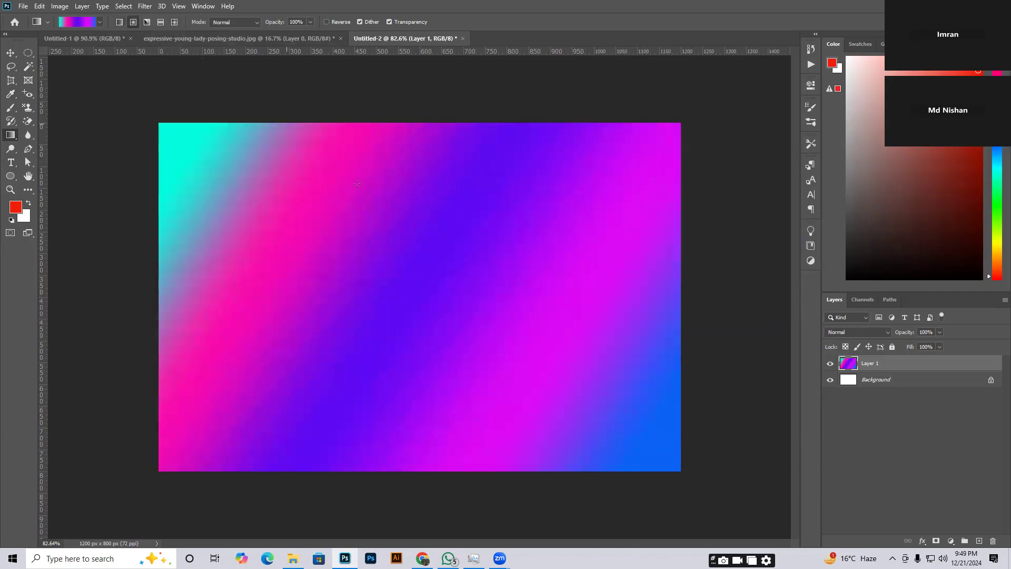
Refill Layer 1 with the gradient in Radial style, centred near the middle of the canvas.
drag(398, 247, 620, 441)
drag(482, 309, 706, 471)
drag(425, 274, 585, 403)
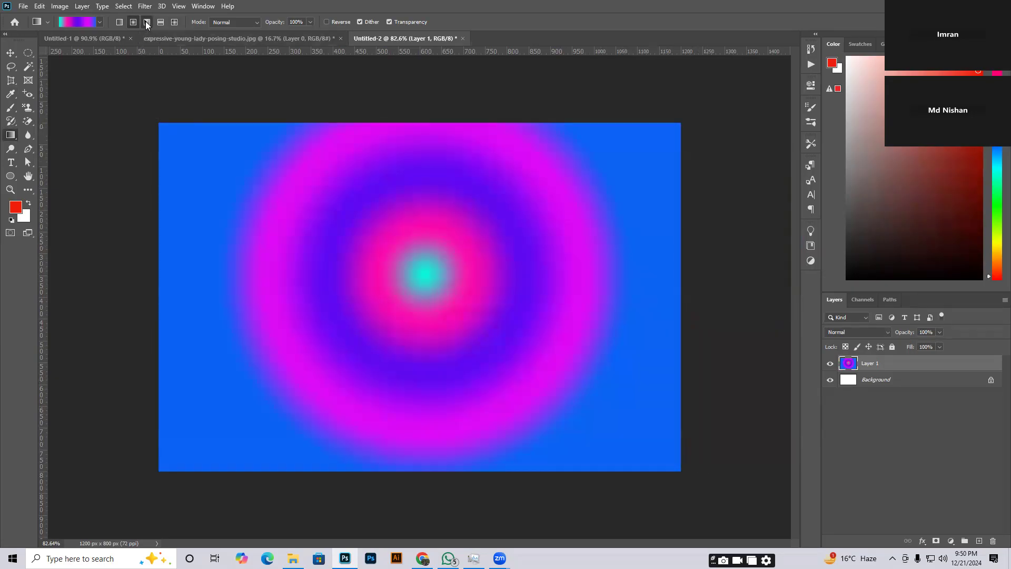
Set the gradient style to Angle and view the tools grouped with the Dodge tool.
click(145, 22)
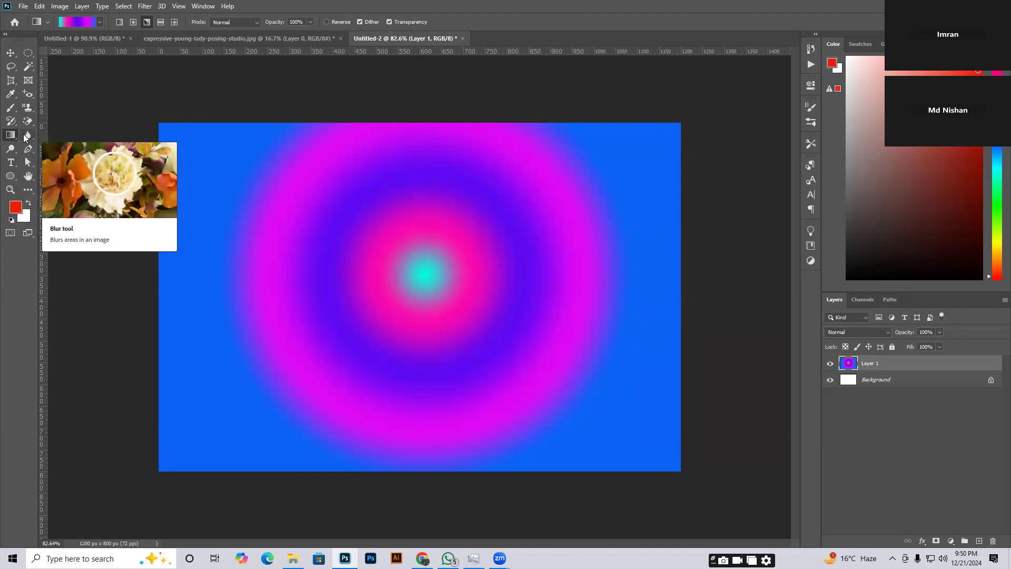
click(11, 152)
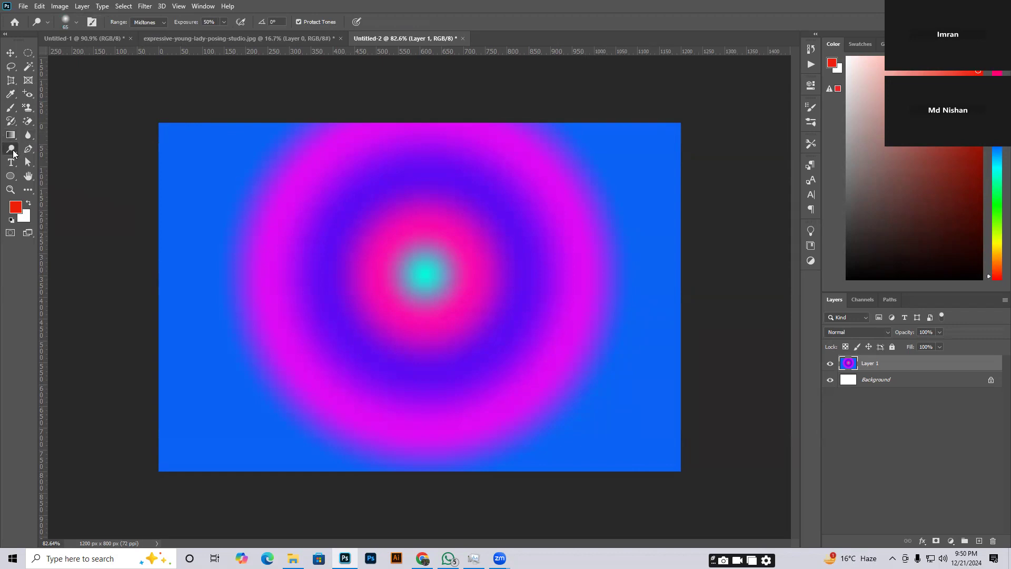
right_click(13, 153)
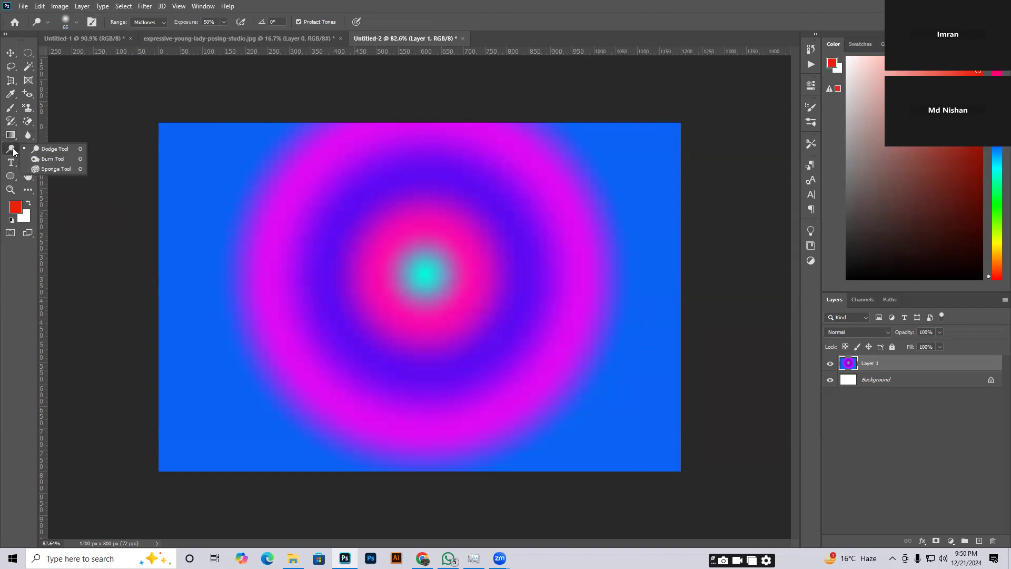
Magnify the gradient's centre up to 400% with the Zoom tool, then zoom back out to 200%.
click(7, 192)
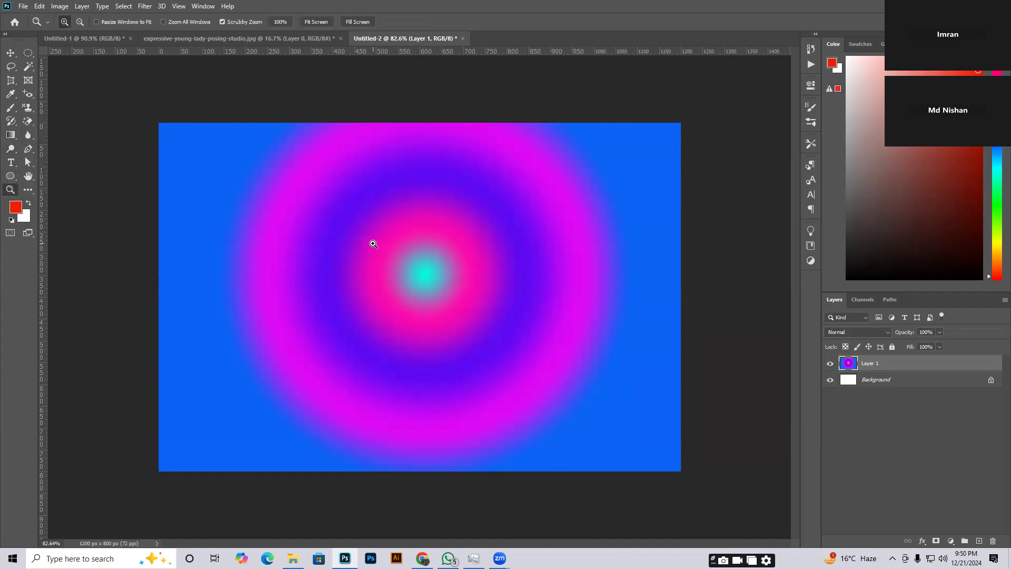
drag(372, 242, 403, 257)
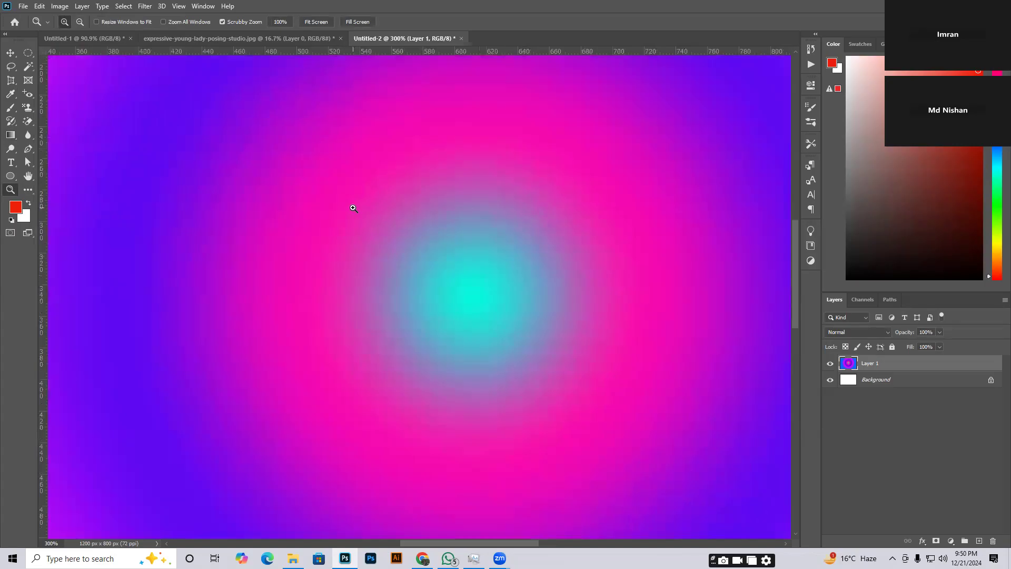
click(374, 212)
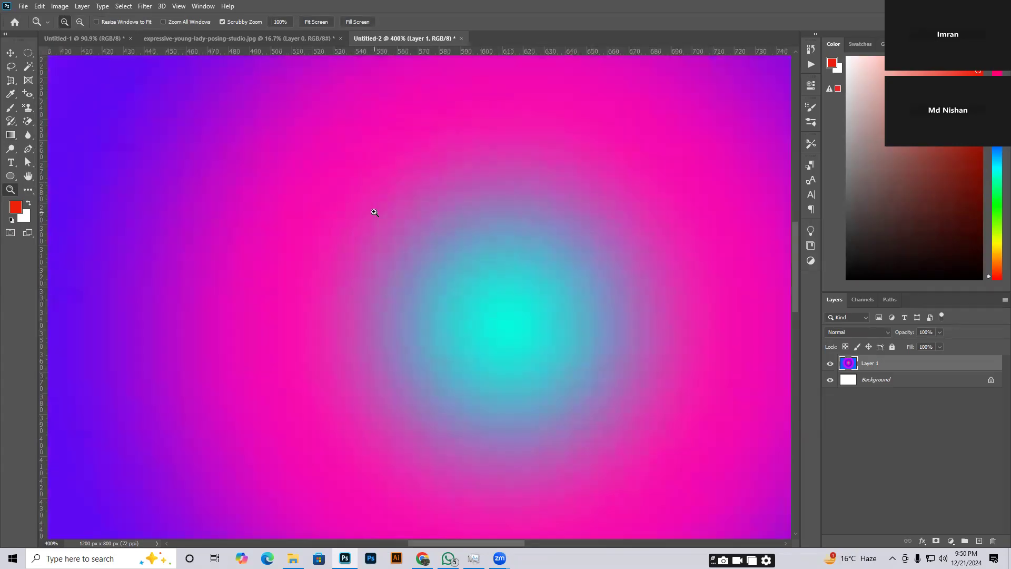
key(alt)
alt+click(374, 212)
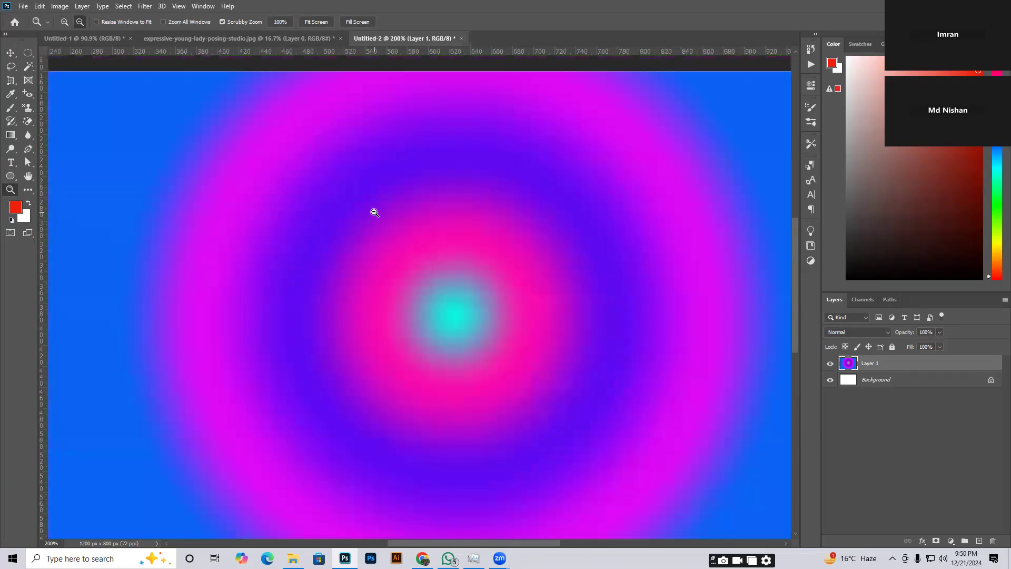
Zoom the gradient canvas out to 66.7% and scroll it around the workspace.
scroll(406, 249, down, 5)
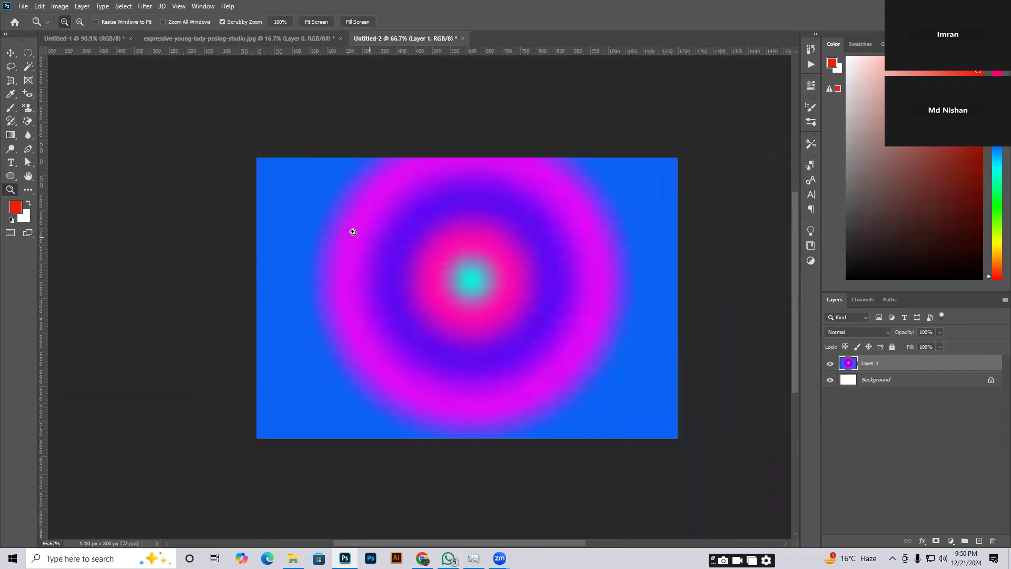
scroll(388, 242, down, 4)
scroll(388, 240, up, 1)
scroll(390, 243, left, 1)
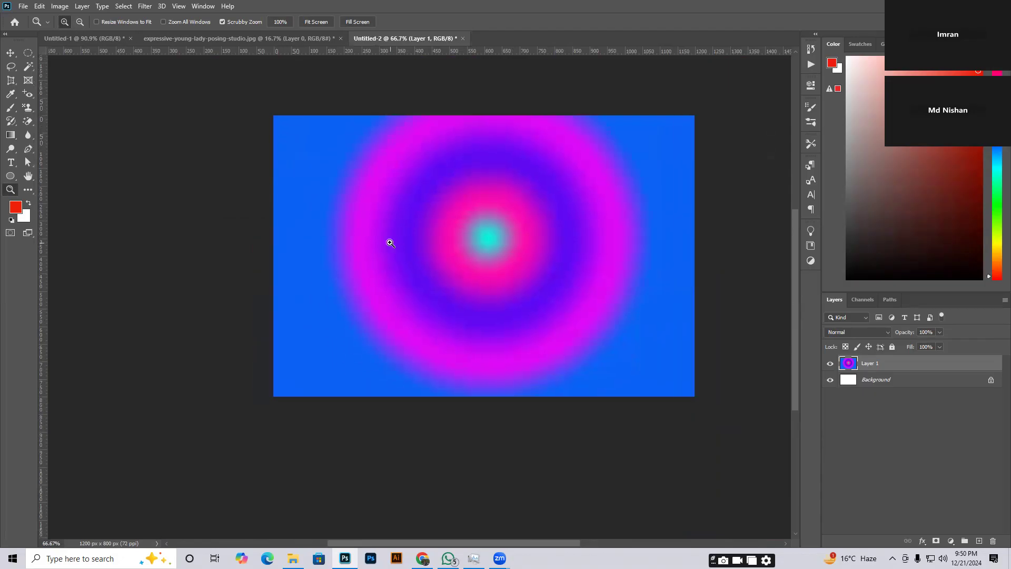
scroll(390, 243, down, 2)
scroll(390, 243, up, 3)
Zoom in and out around the gradient's centre, ending at 88%, and deselect all layers.
key(alt)
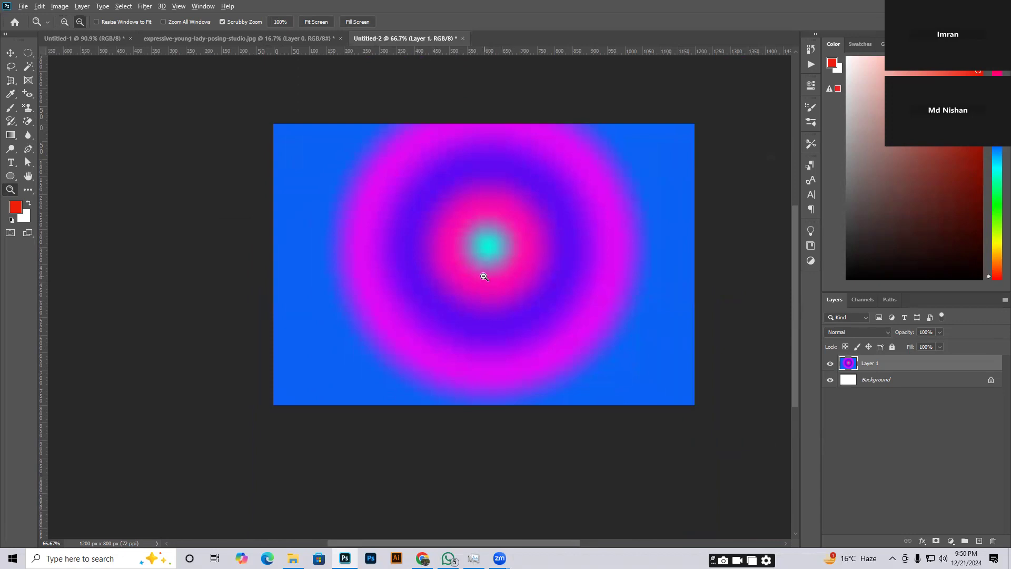
scroll(412, 252, up, 5)
scroll(411, 253, up, 1)
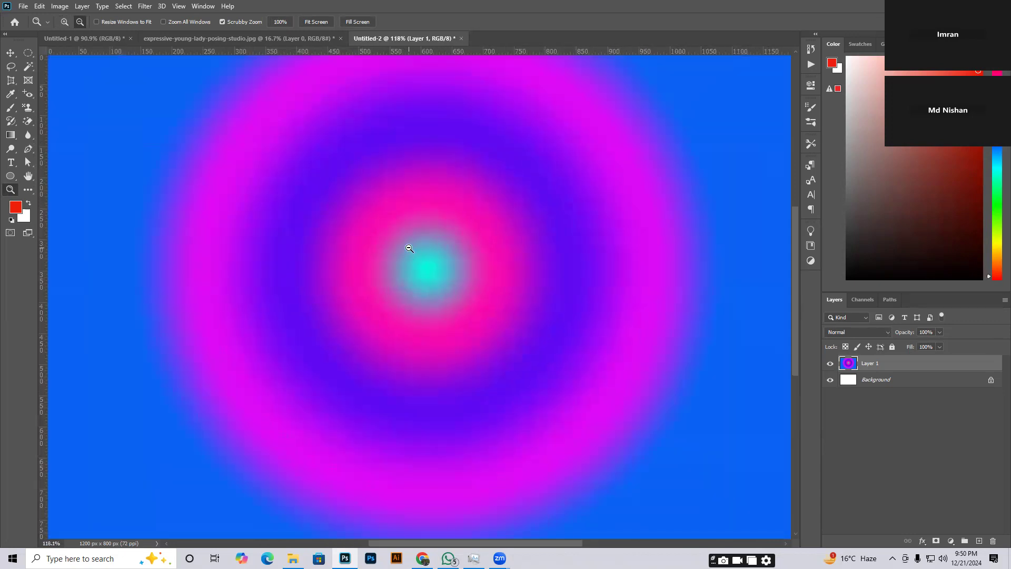
scroll(411, 251, down, 3)
scroll(409, 248, down, 2)
scroll(410, 248, up, 4)
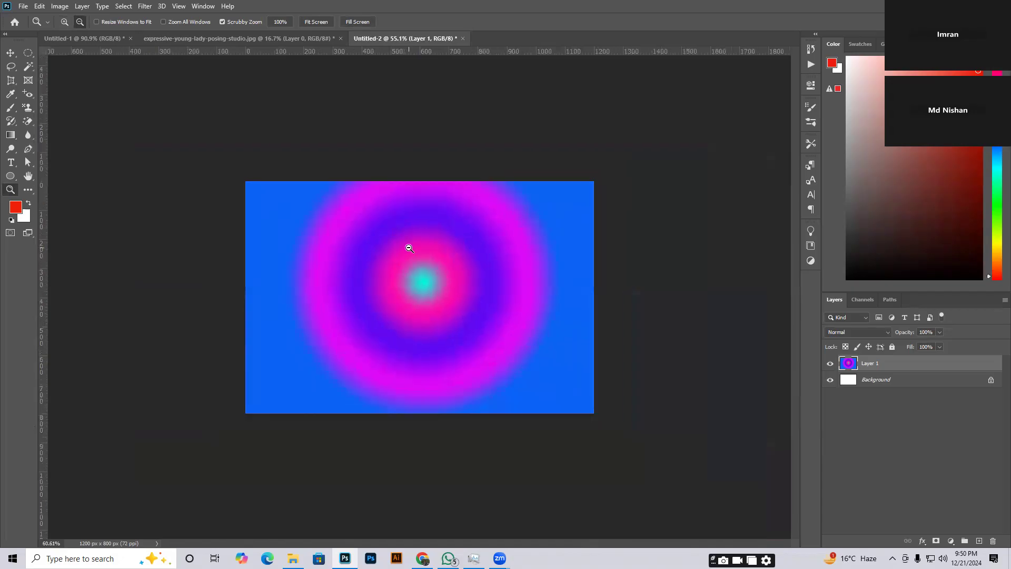
scroll(409, 248, down, 1)
key(alt+bracketleft)
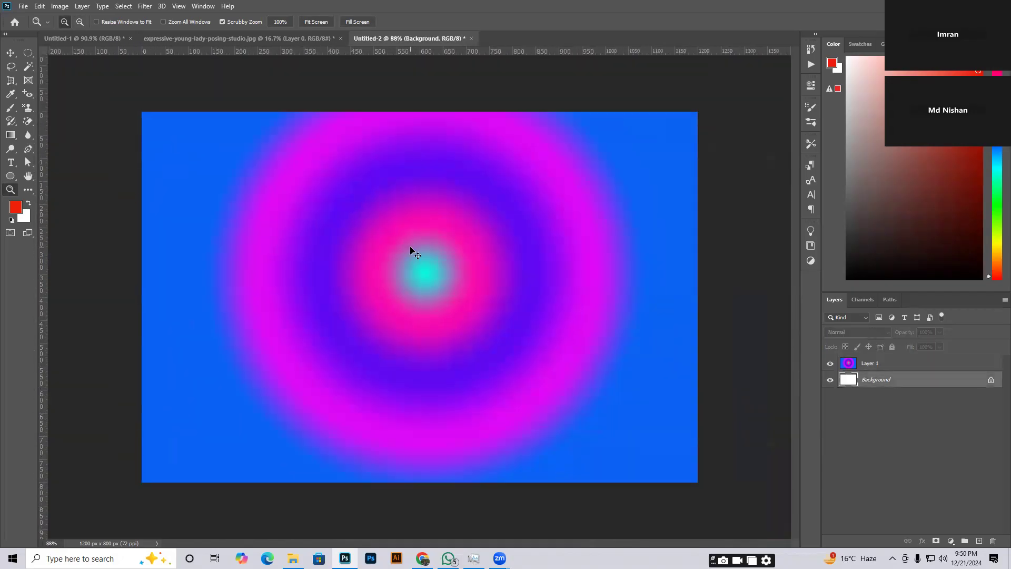
click(874, 432)
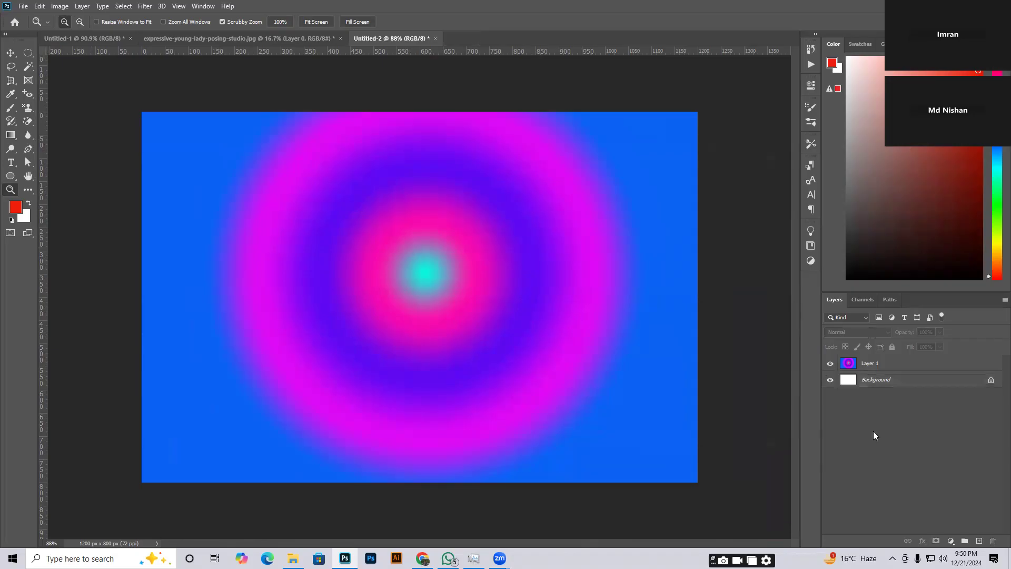
Magnify the canvas, pan across it with the Hand tool, and return the view to 88%.
click(34, 174)
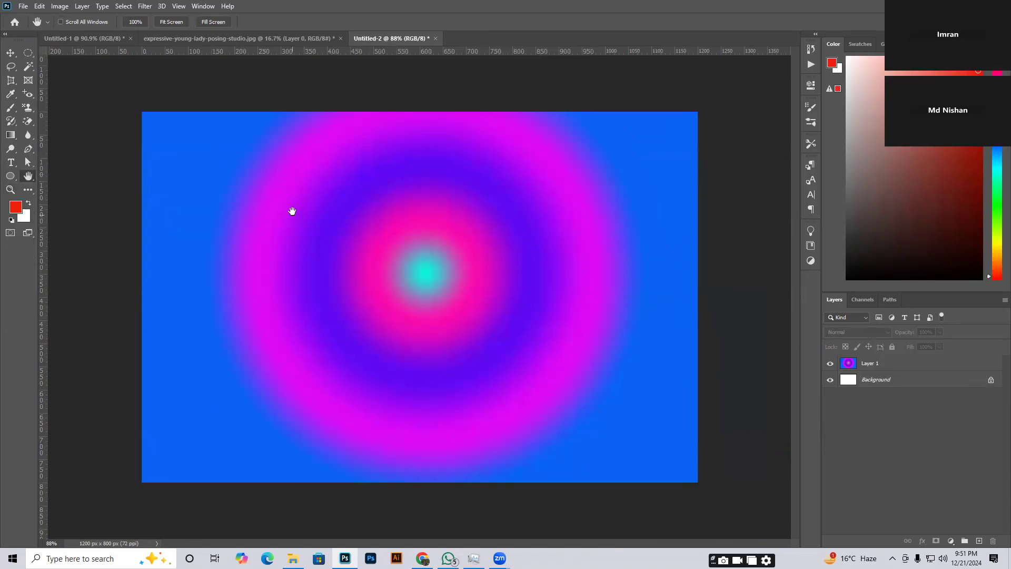
scroll(291, 210, up, 3)
drag(303, 213, 412, 147)
scroll(128, 220, down, 15)
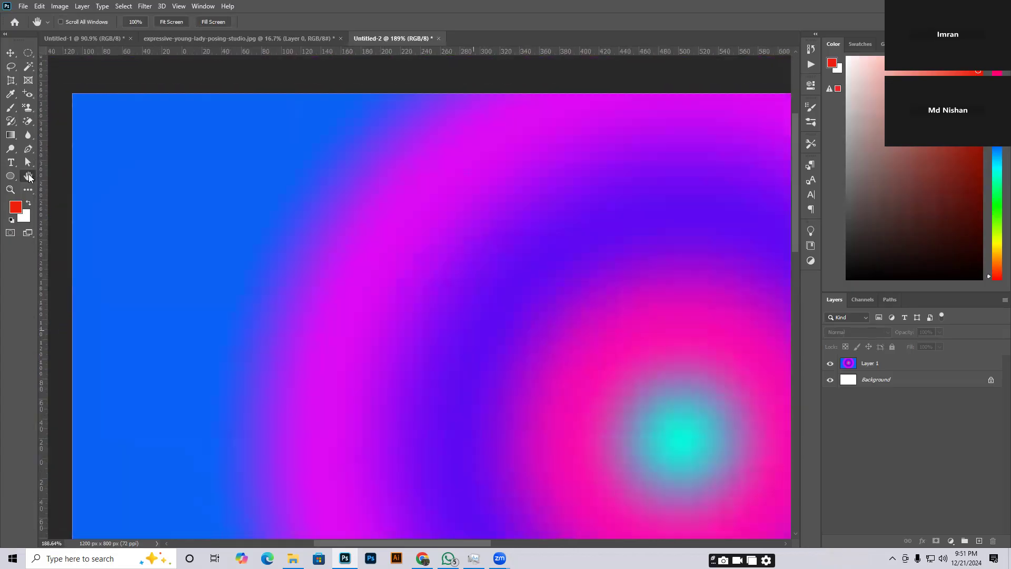
scroll(289, 205, down, 5)
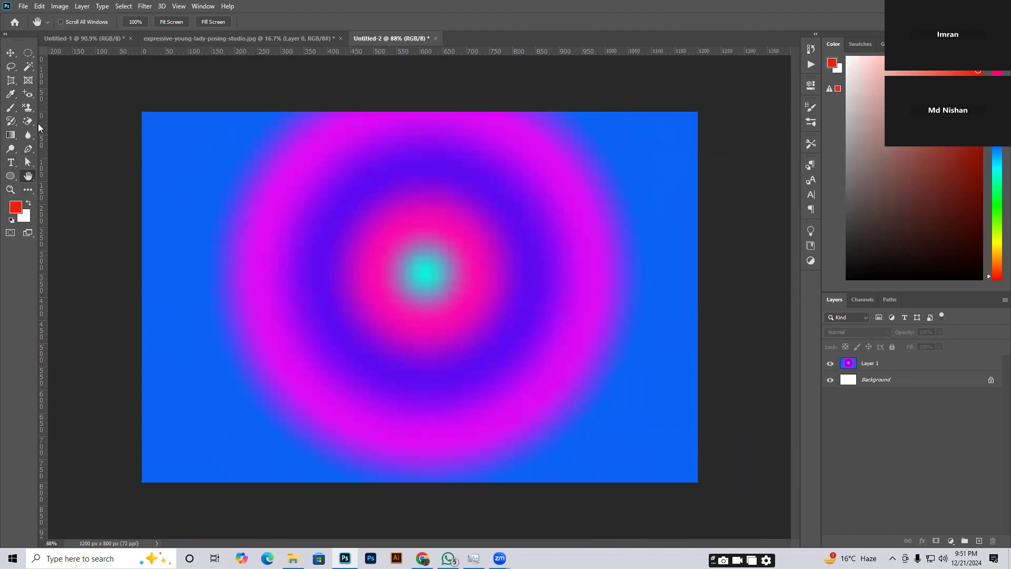
Create a white 1200 x 800 px RGB document at 72 ppi and add an empty layer to it.
click(20, 6)
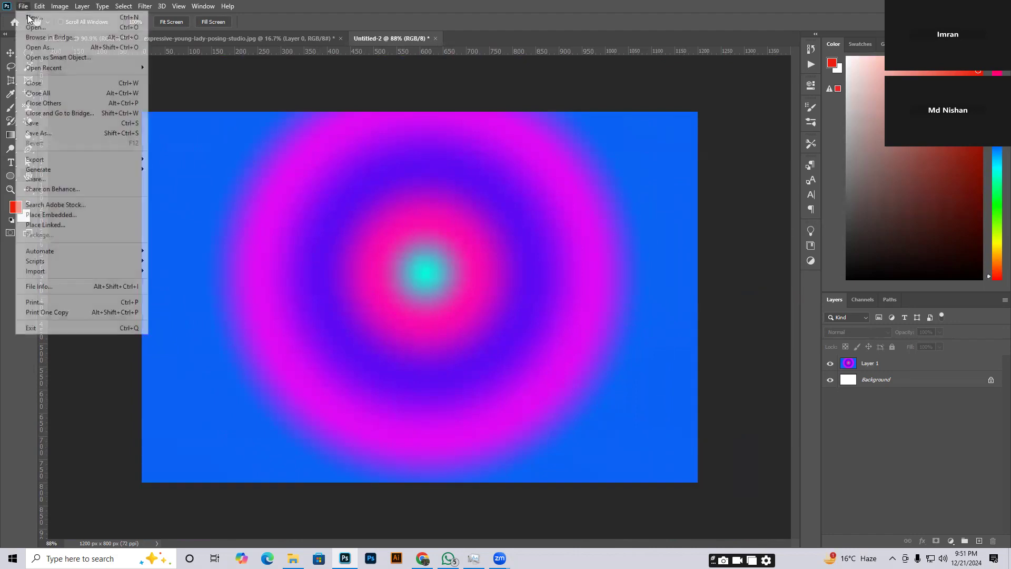
click(22, 6)
key(ctrl+n)
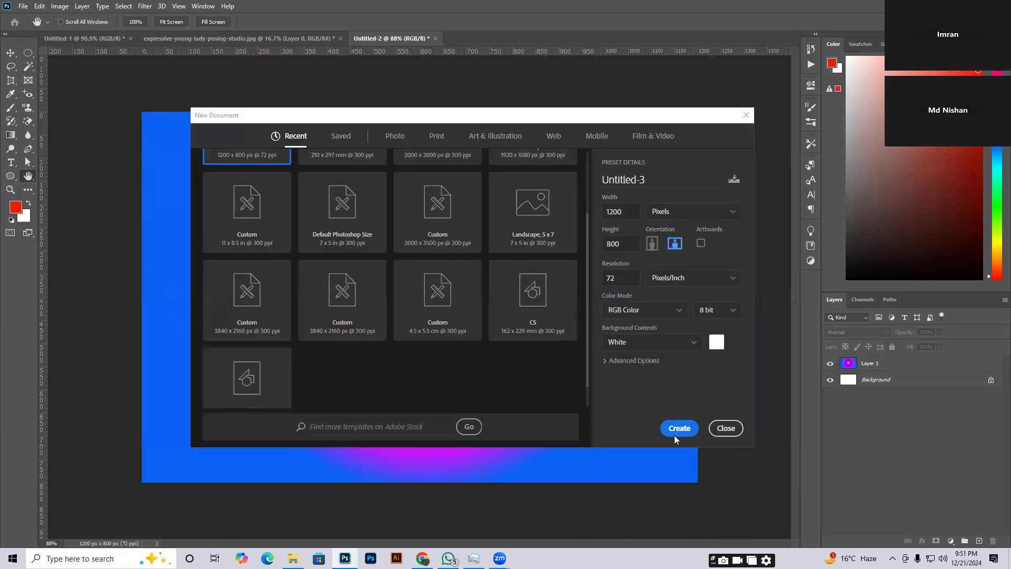
click(676, 427)
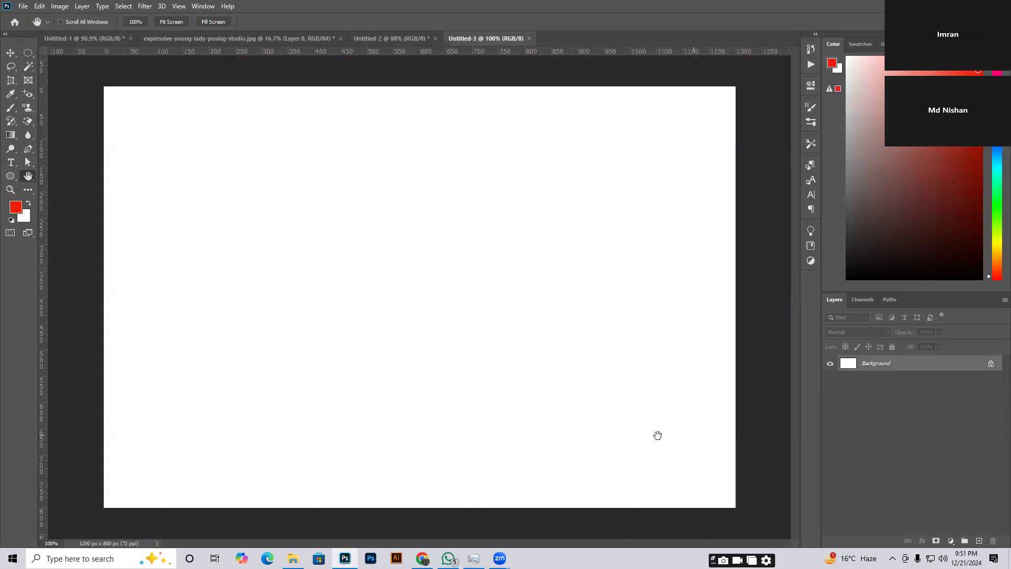
click(980, 538)
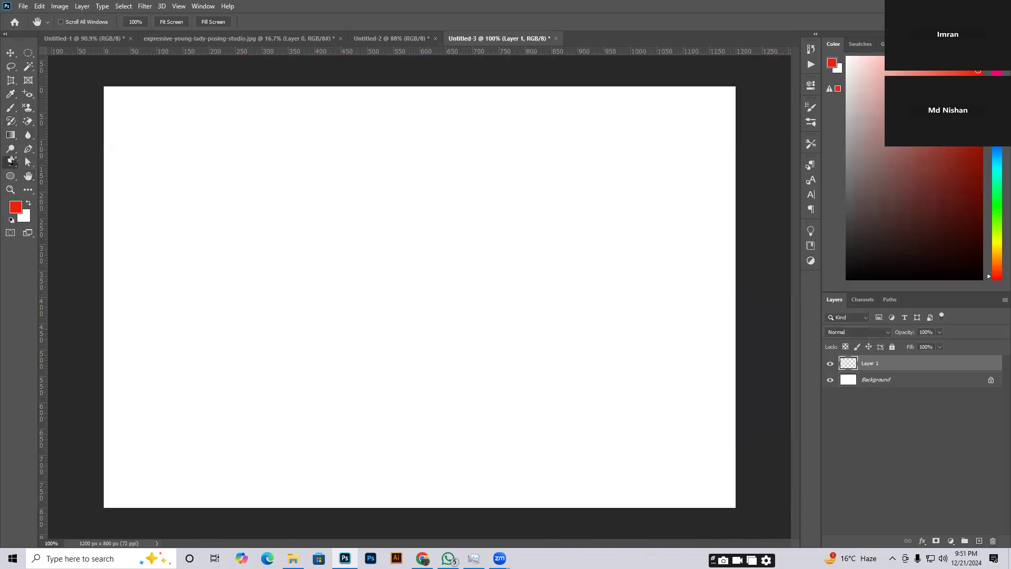
Place a "Lorem Ipsum" placeholder text in the upper half of the canvas with the Horizontal Type tool.
click(11, 161)
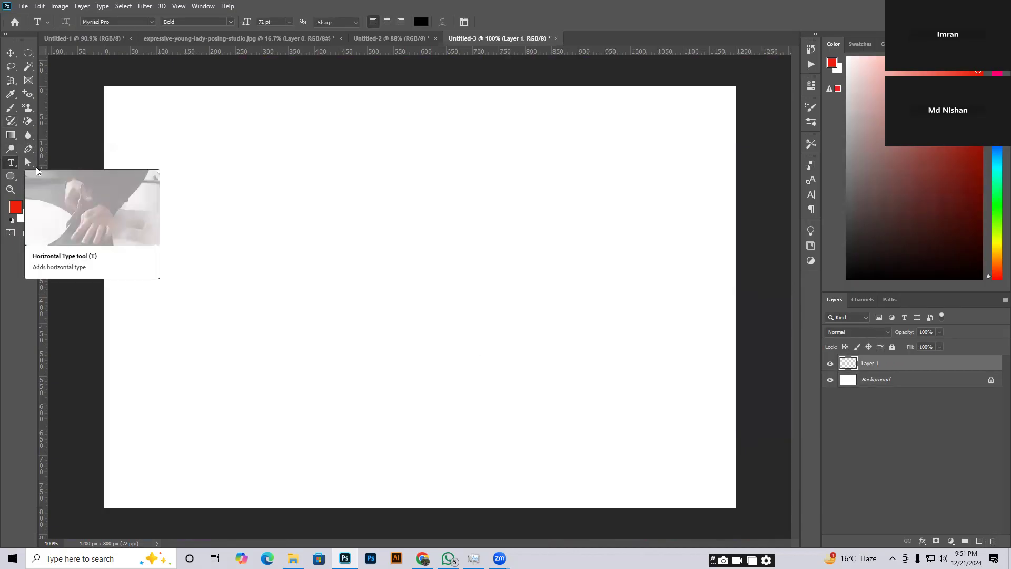
click(8, 58)
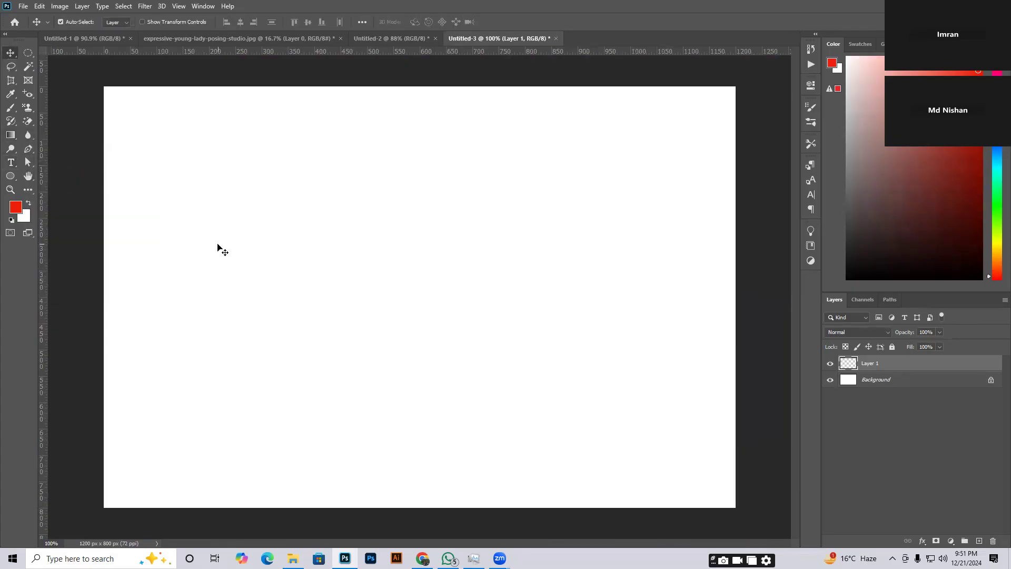
key(t)
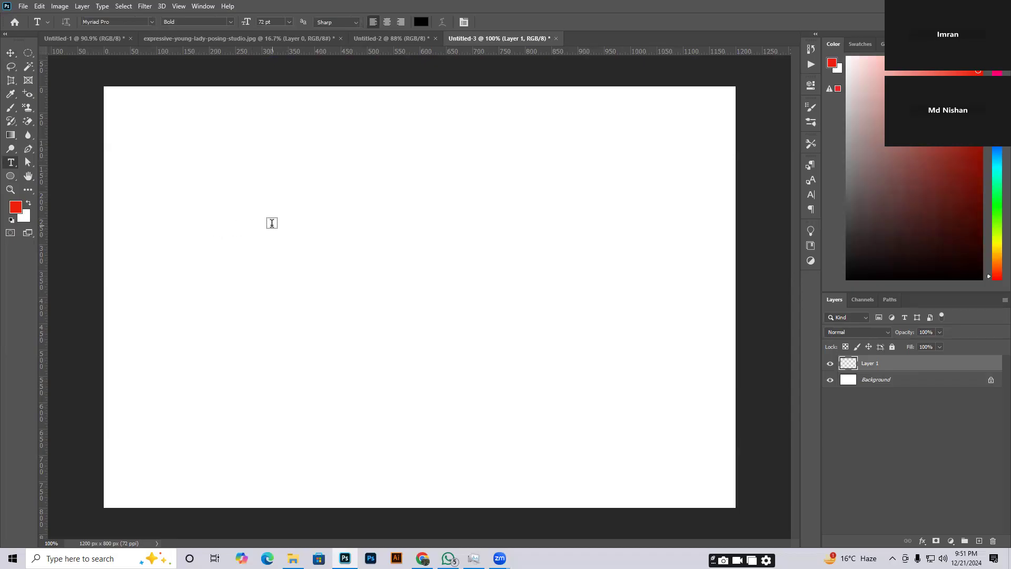
click(272, 224)
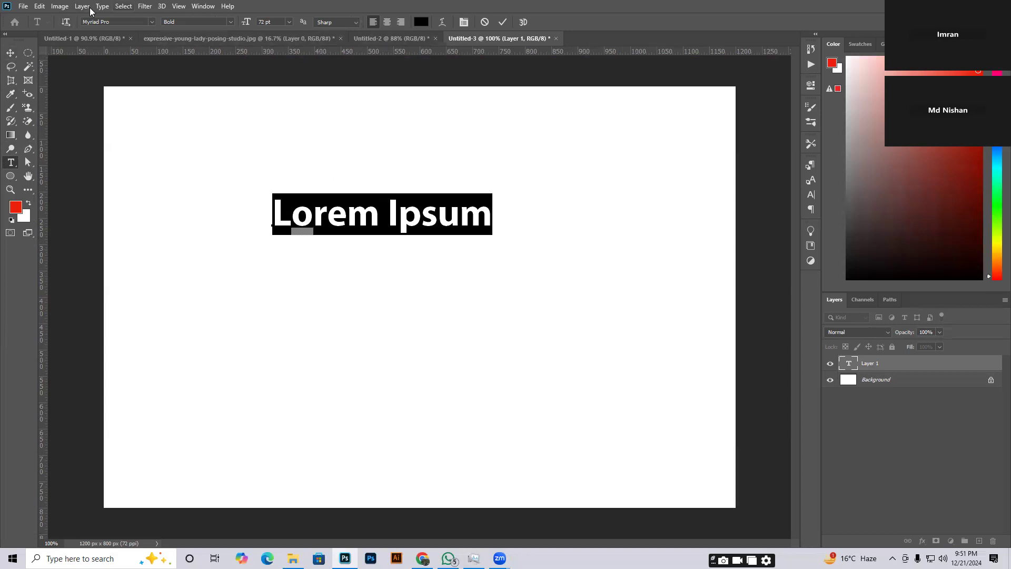
Set the placeholder text's font to Nexa and view the font styles available for it.
click(152, 23)
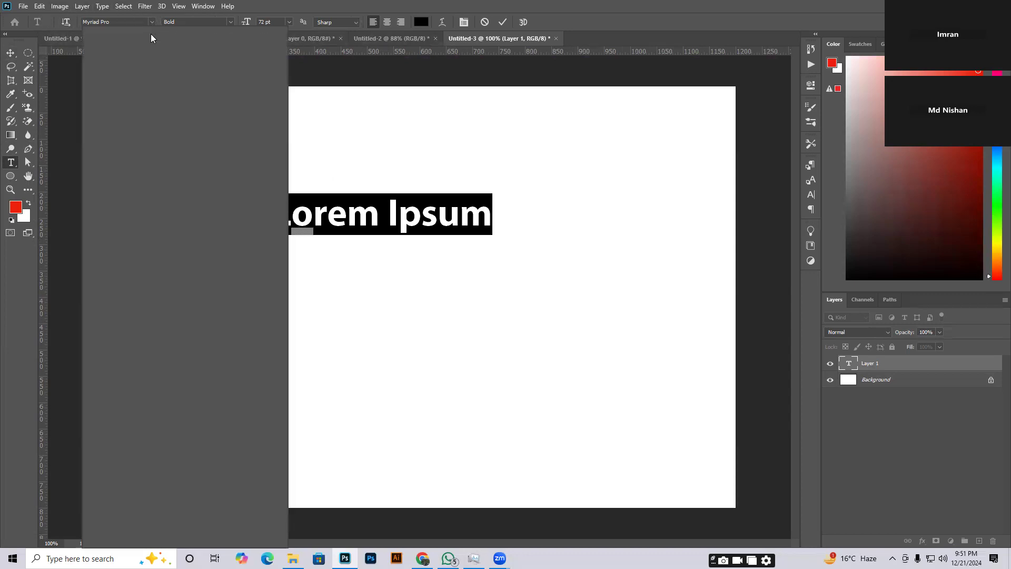
click(151, 22)
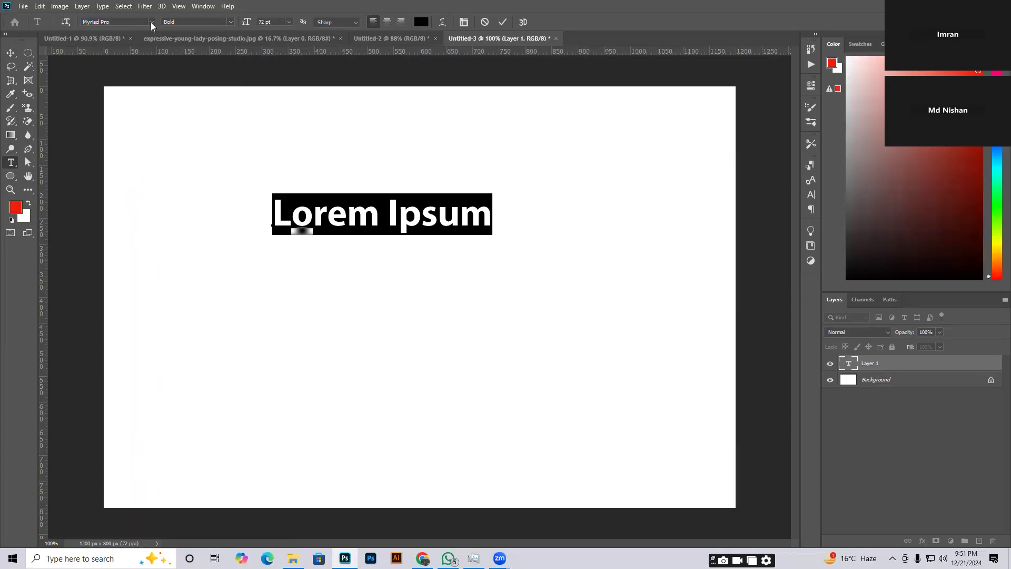
click(151, 20)
click(152, 22)
click(151, 22)
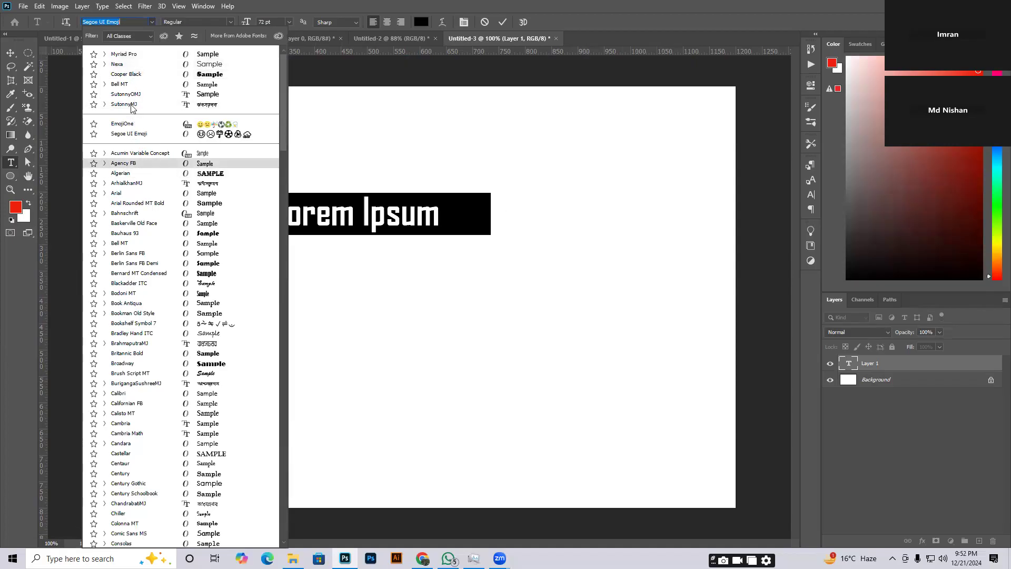
click(123, 65)
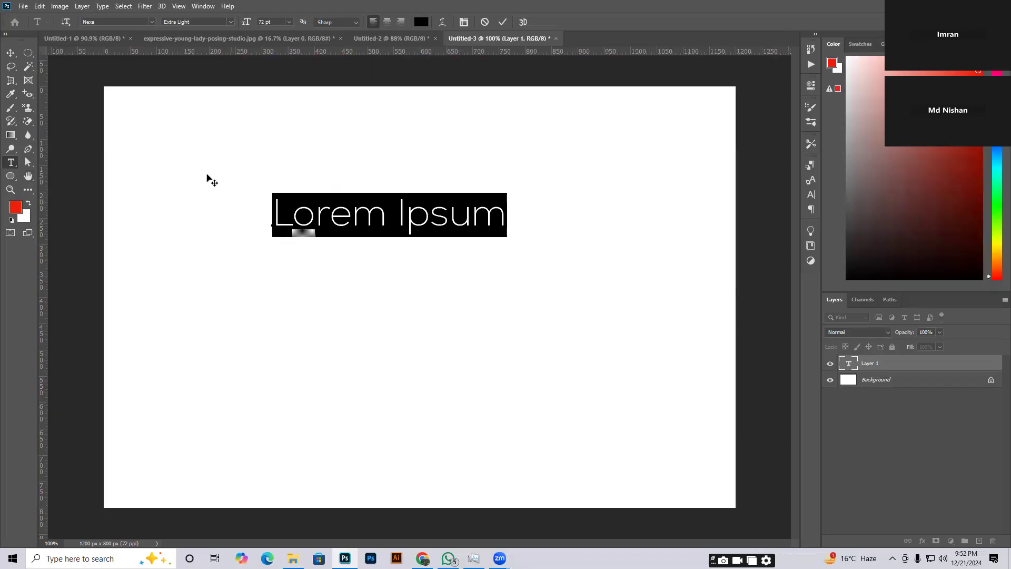
click(231, 22)
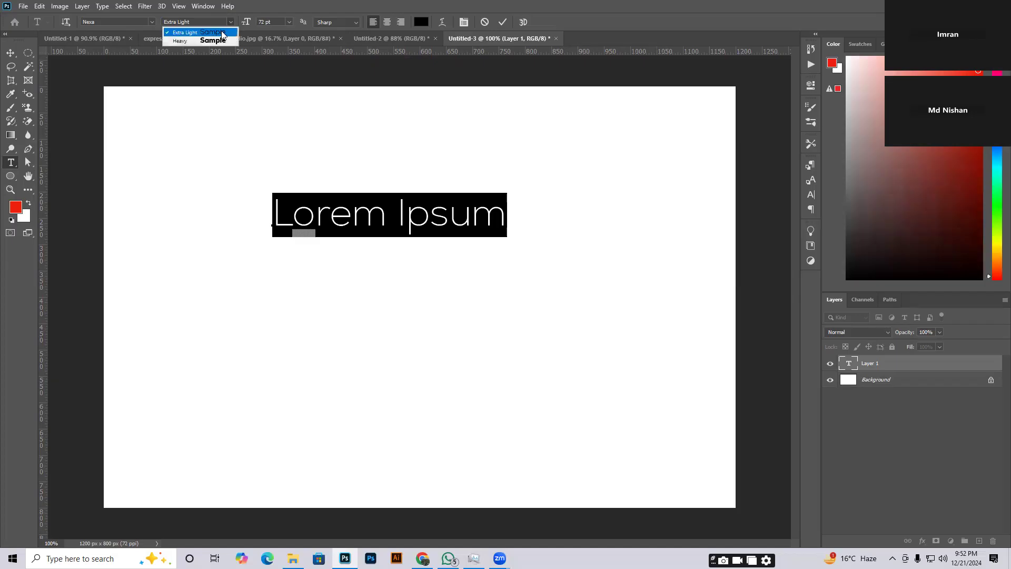
click(231, 22)
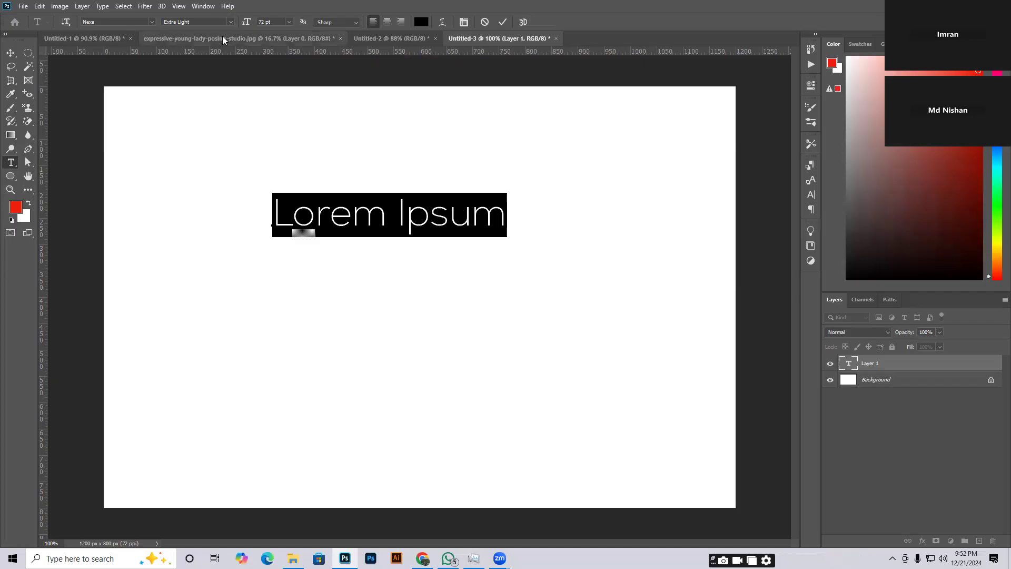
Browse the available fonts for the selected "Lorem Ipsum" text and set its font to Roboto.
click(152, 21)
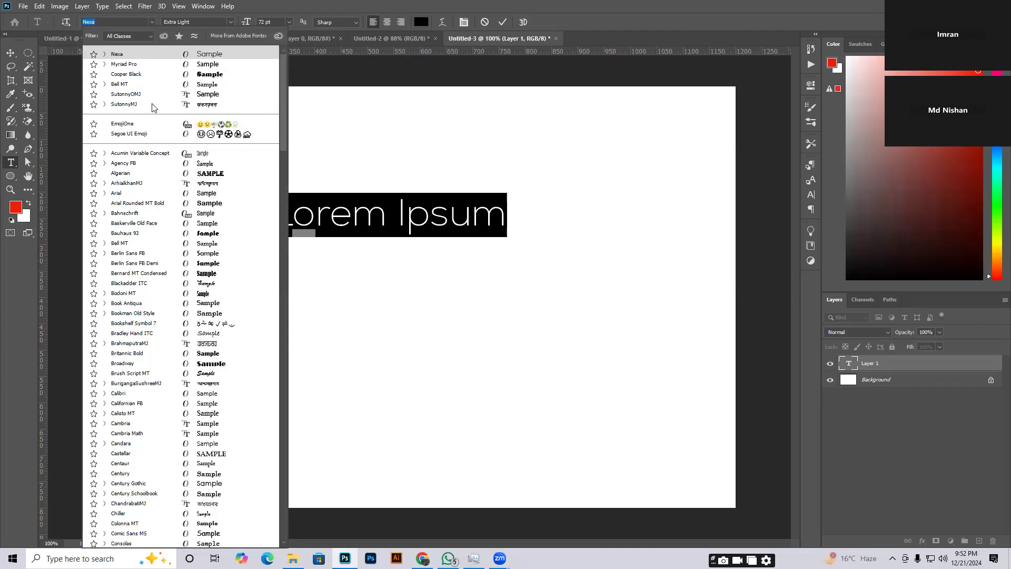
scroll(128, 281, down, 1)
scroll(127, 284, down, 8)
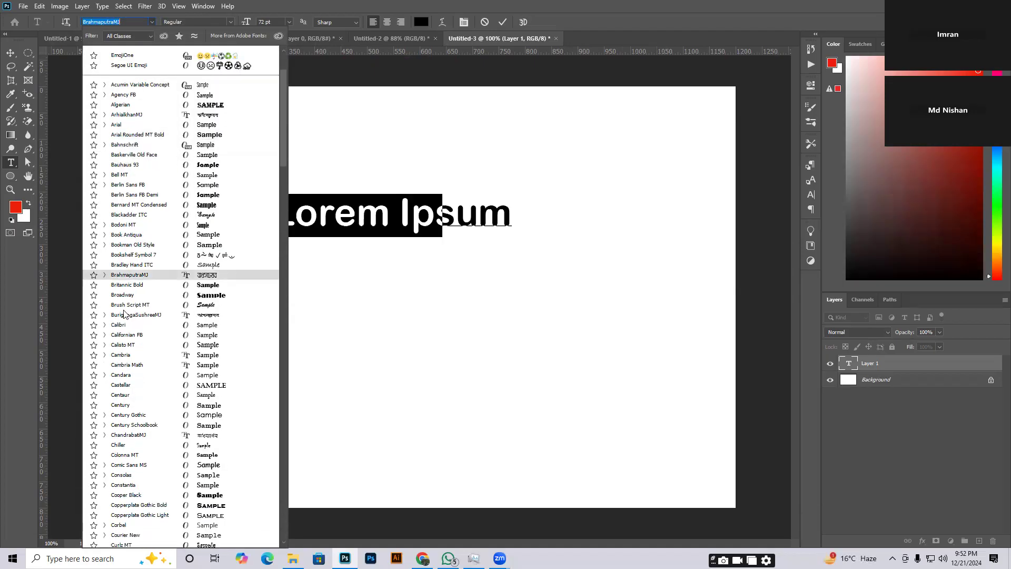
scroll(131, 293, down, 10)
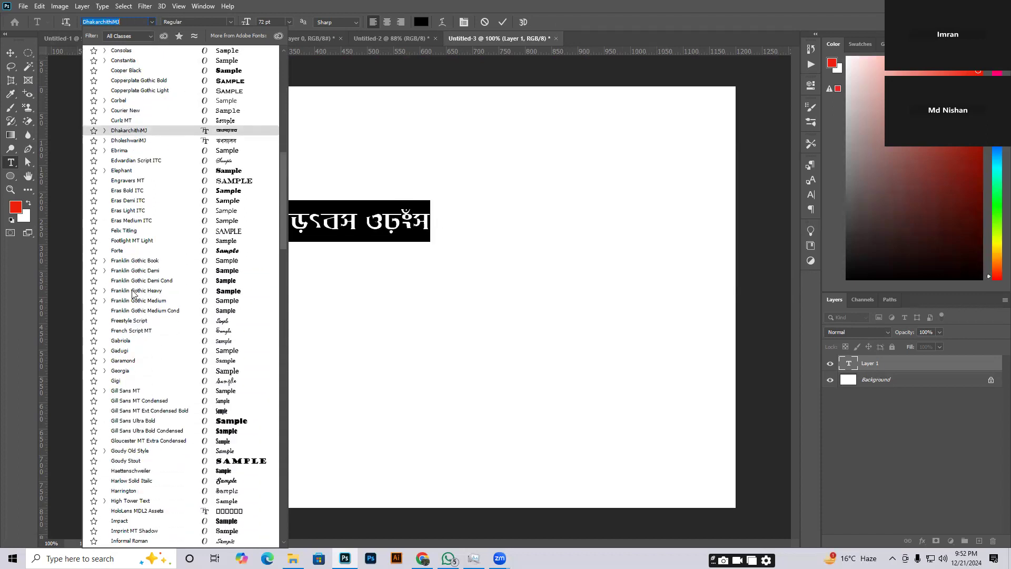
scroll(133, 293, down, 10)
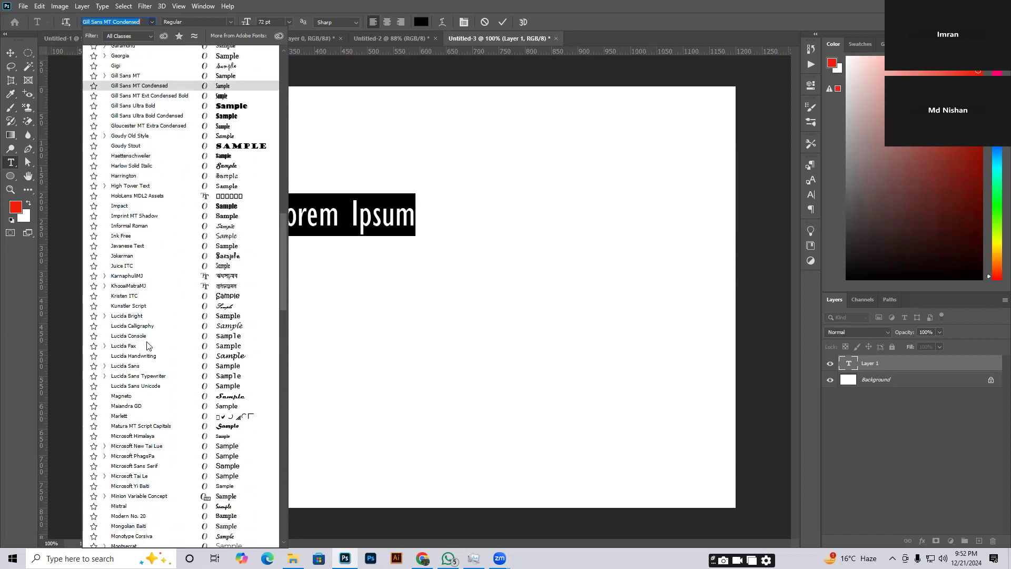
scroll(151, 336, down, 10)
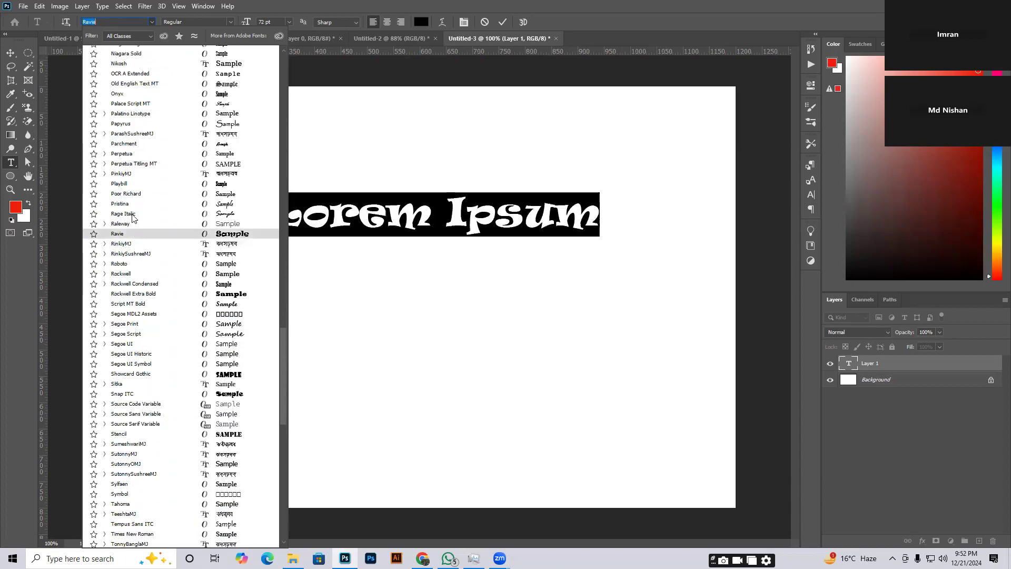
scroll(125, 199, up, 1)
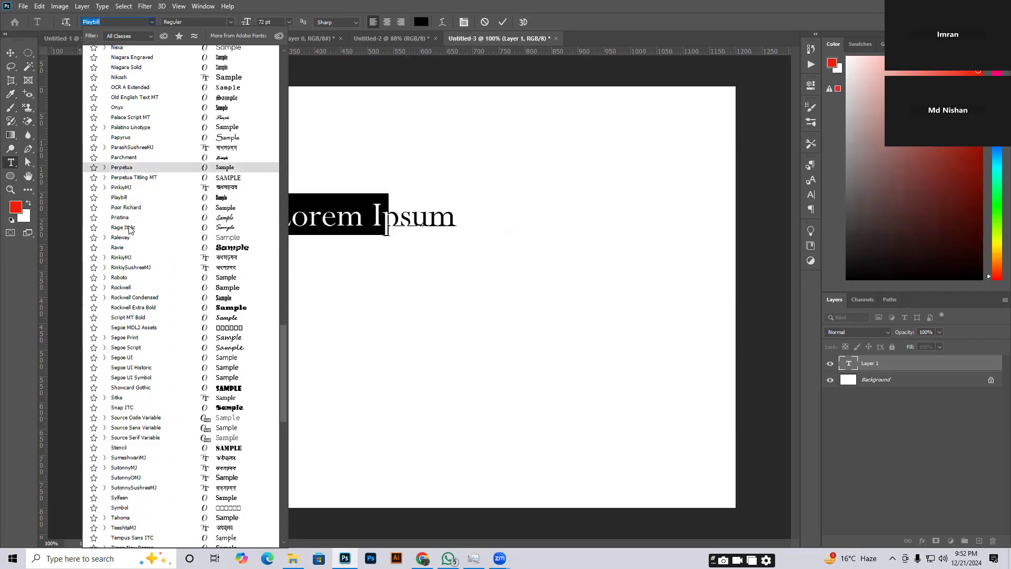
click(131, 277)
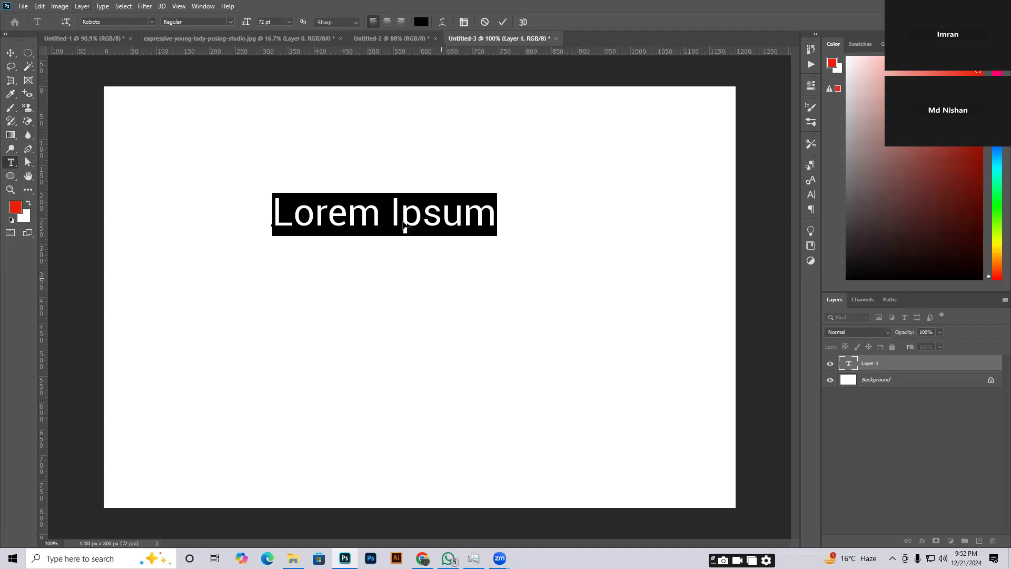
Try the Black and Bold styles on the placeholder text, and set its font style to Bold Italic.
click(230, 21)
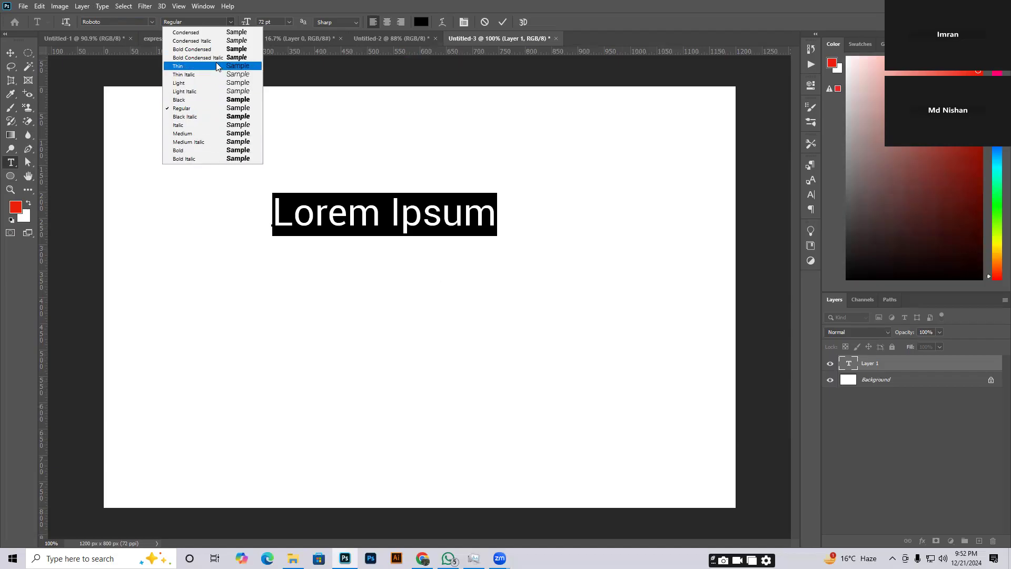
click(215, 100)
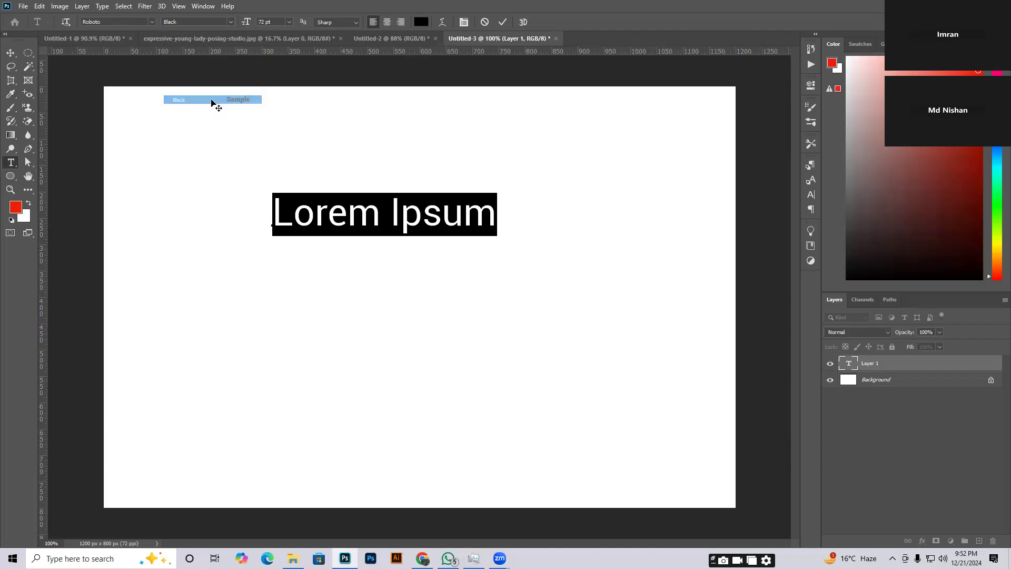
click(211, 150)
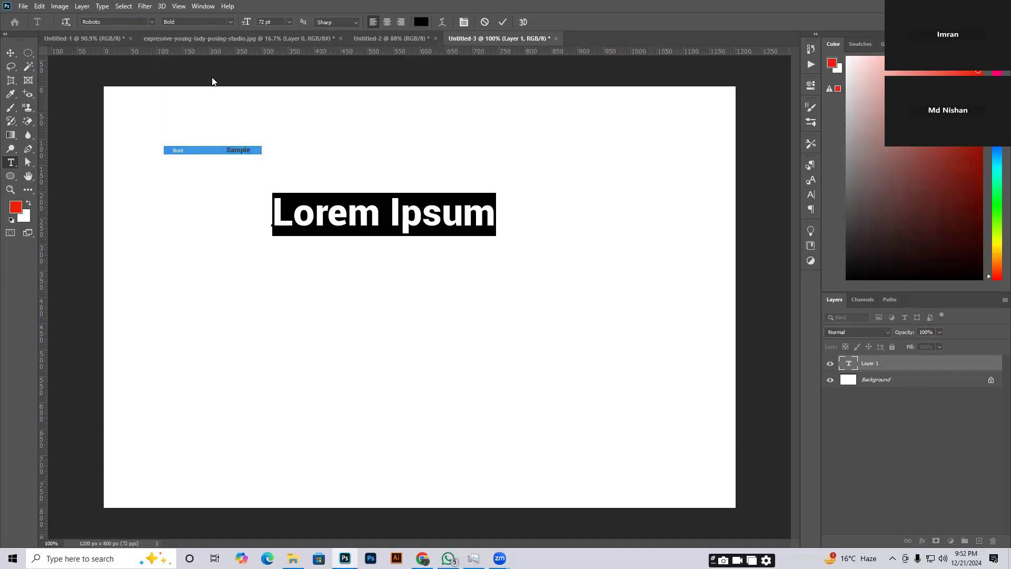
click(231, 21)
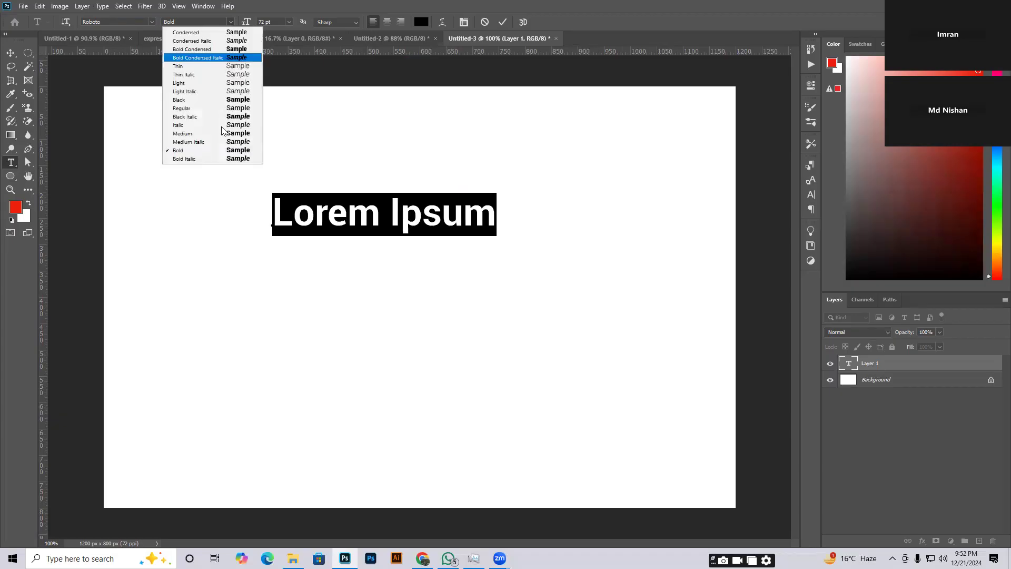
click(220, 158)
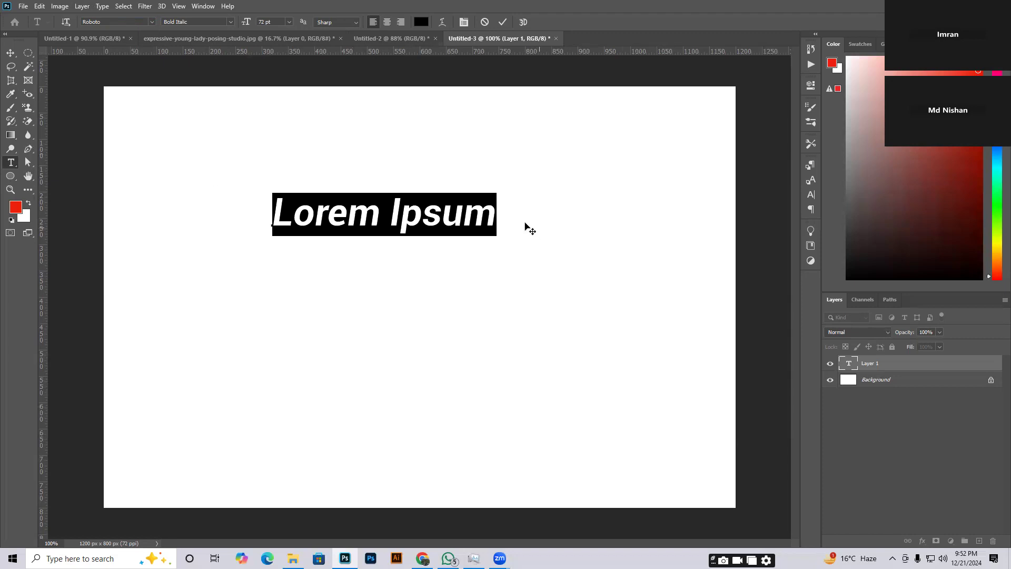
Replace the placeholder text with "photoshop" and move it slightly higher on the canvas.
drag(493, 213, 327, 213)
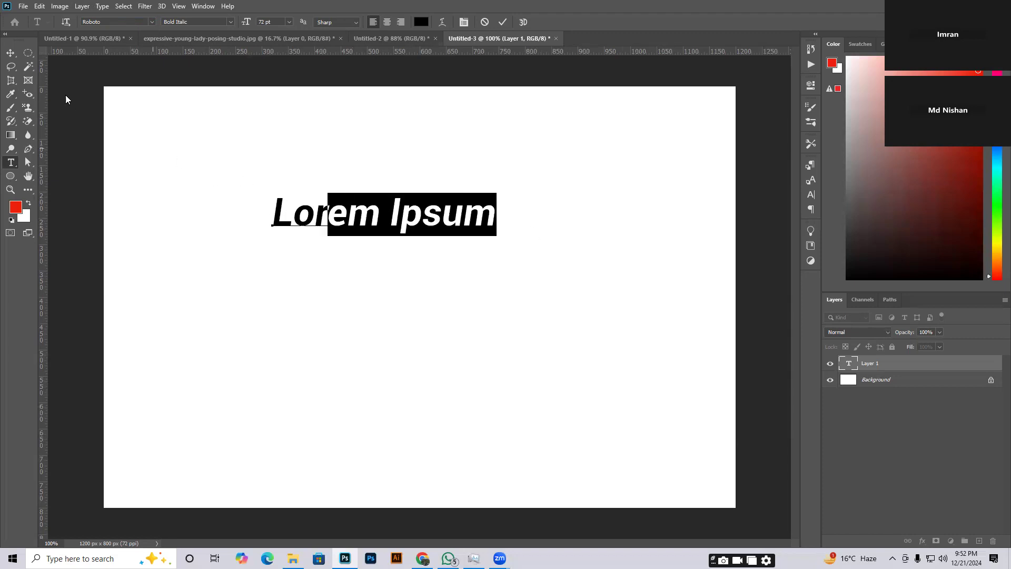
click(11, 53)
double_click(463, 219)
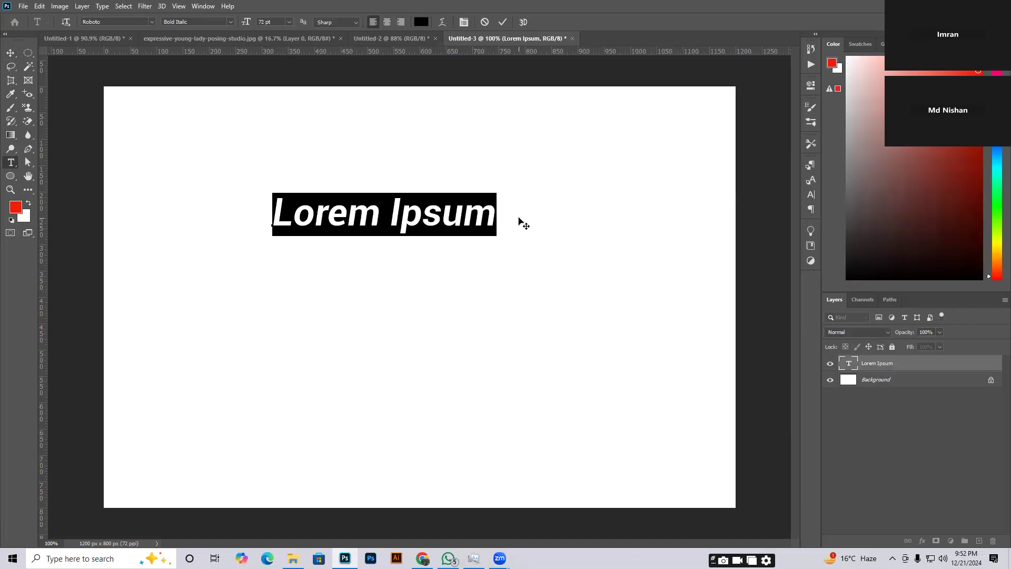
text(ph)
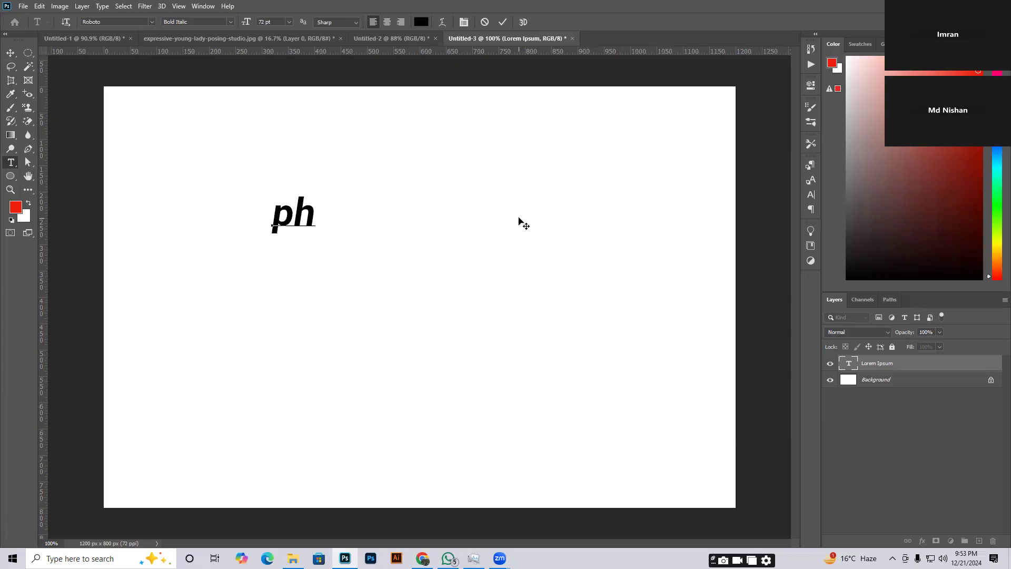
text(oto)
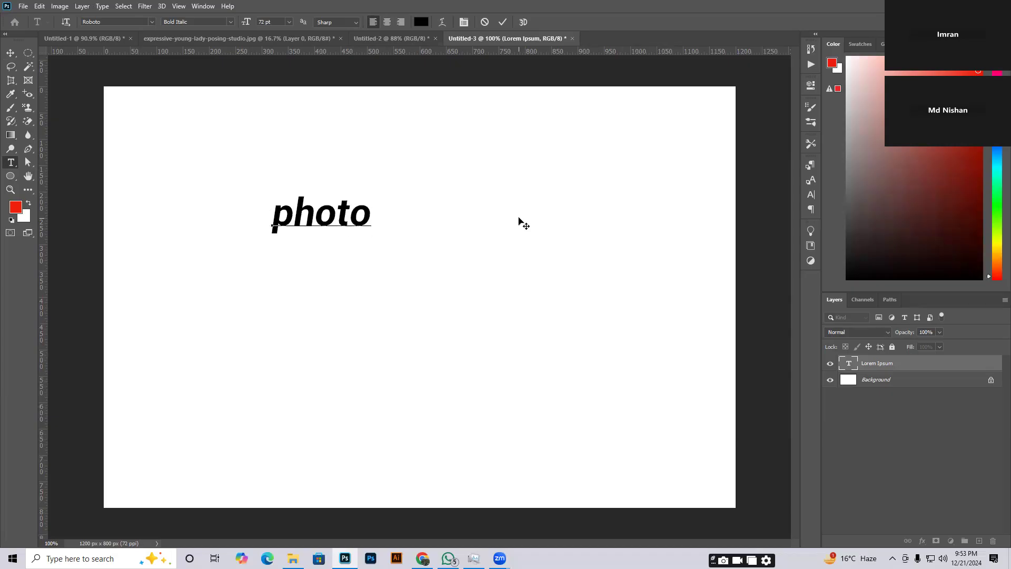
text(shop)
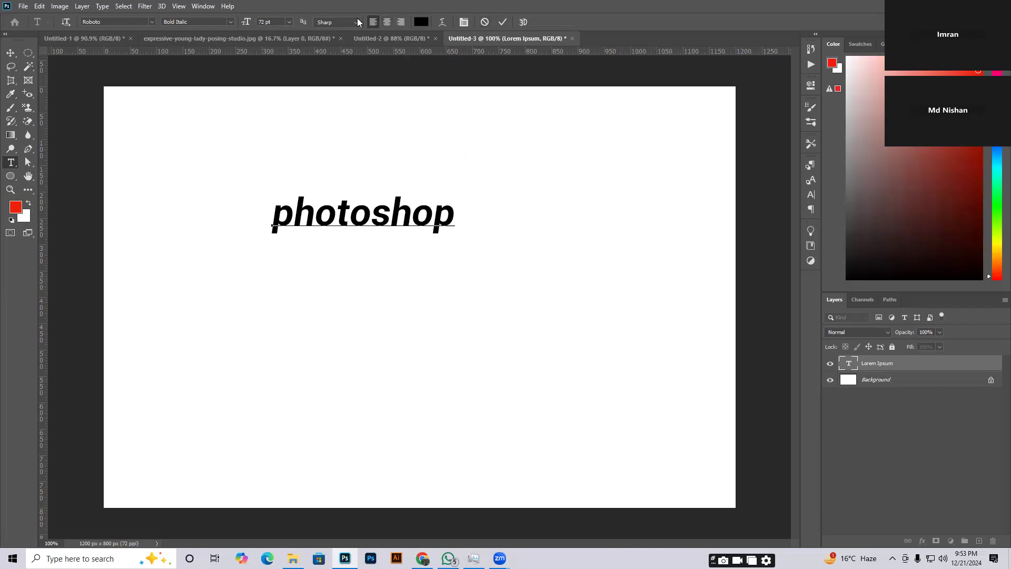
click(497, 22)
key(v)
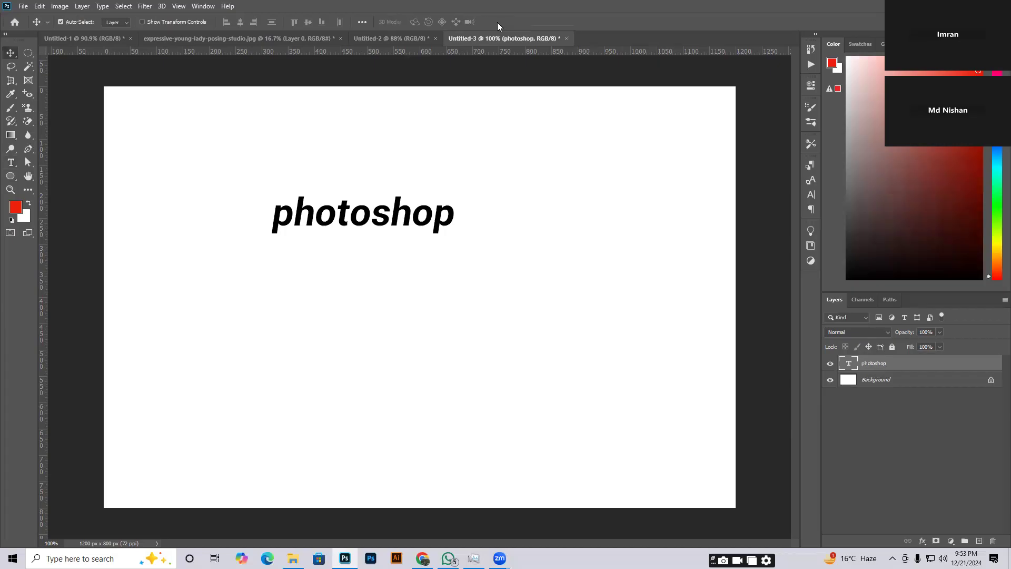
drag(391, 227, 391, 190)
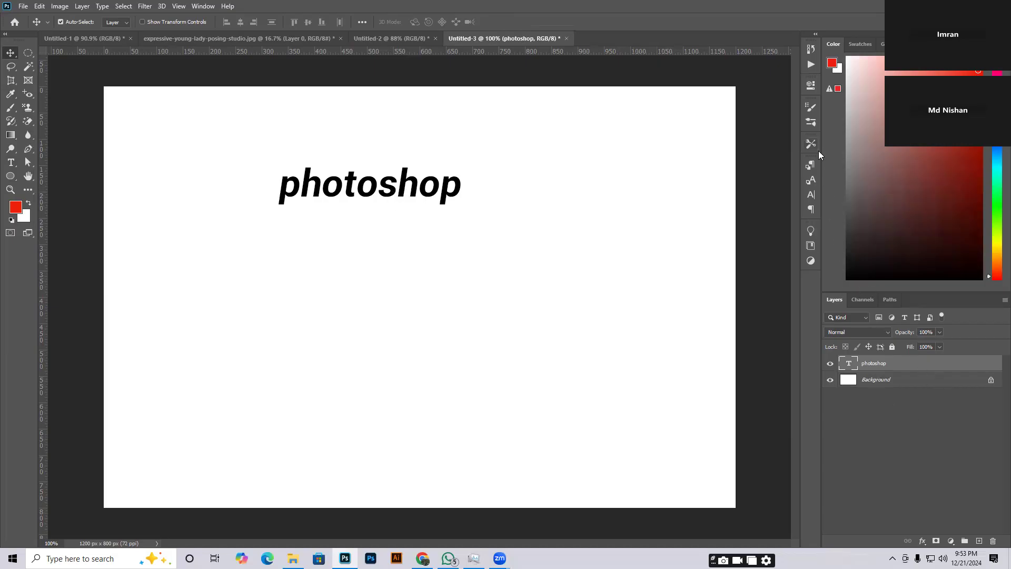
Display the character settings for the "photoshop" text and look through the fonts offered there.
click(811, 193)
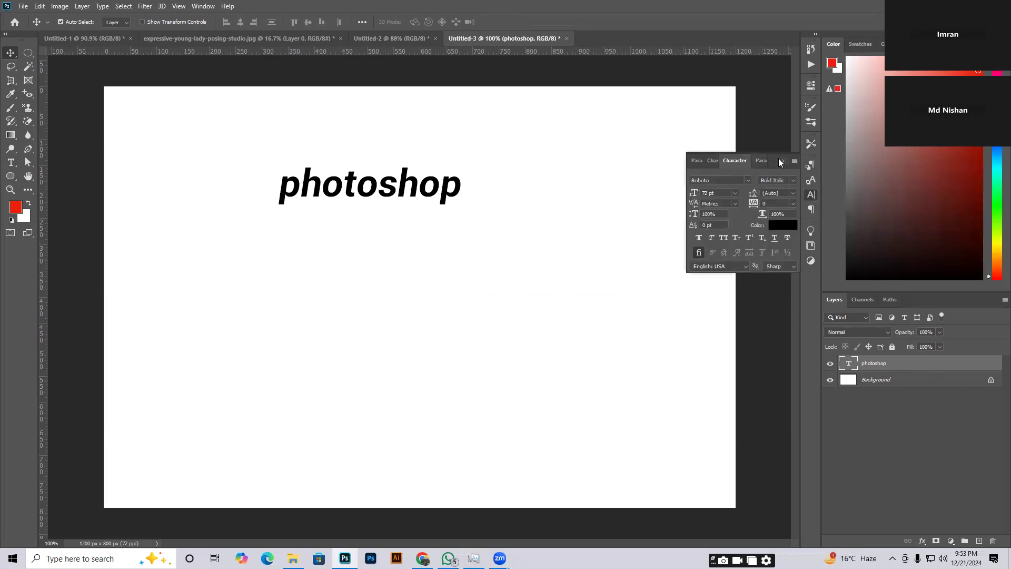
click(780, 160)
click(806, 197)
click(461, 136)
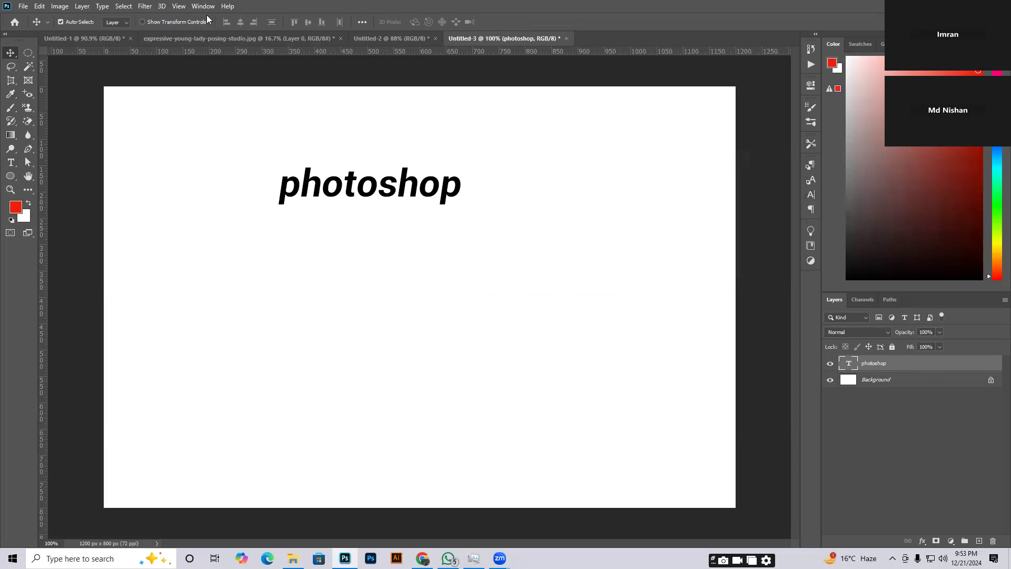
click(204, 6)
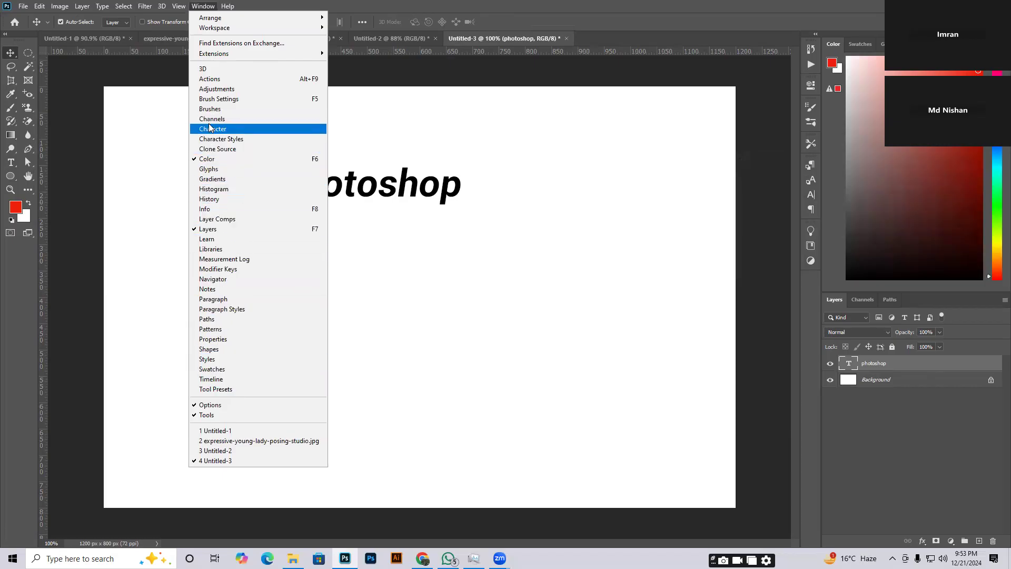
click(284, 129)
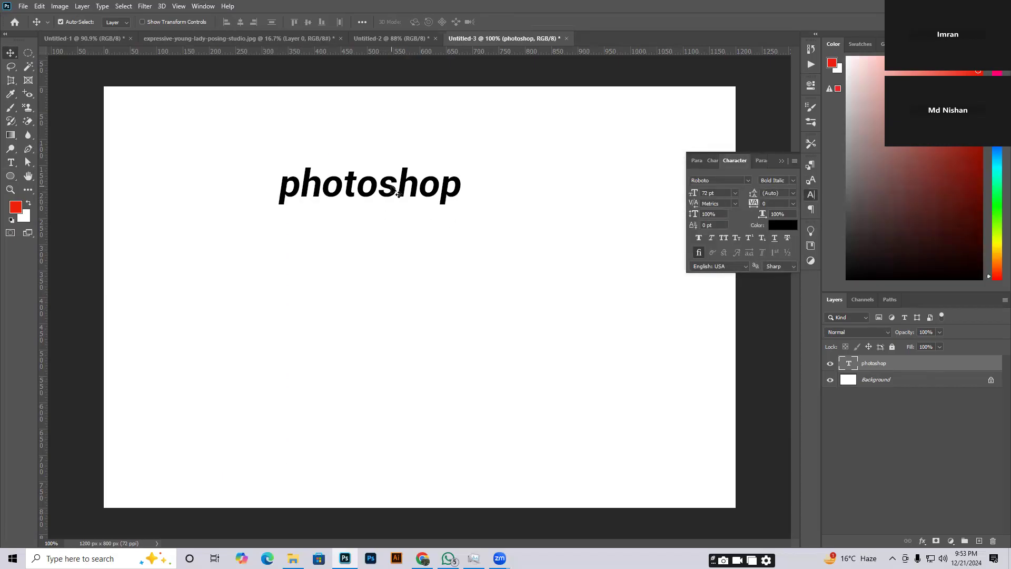
click(748, 180)
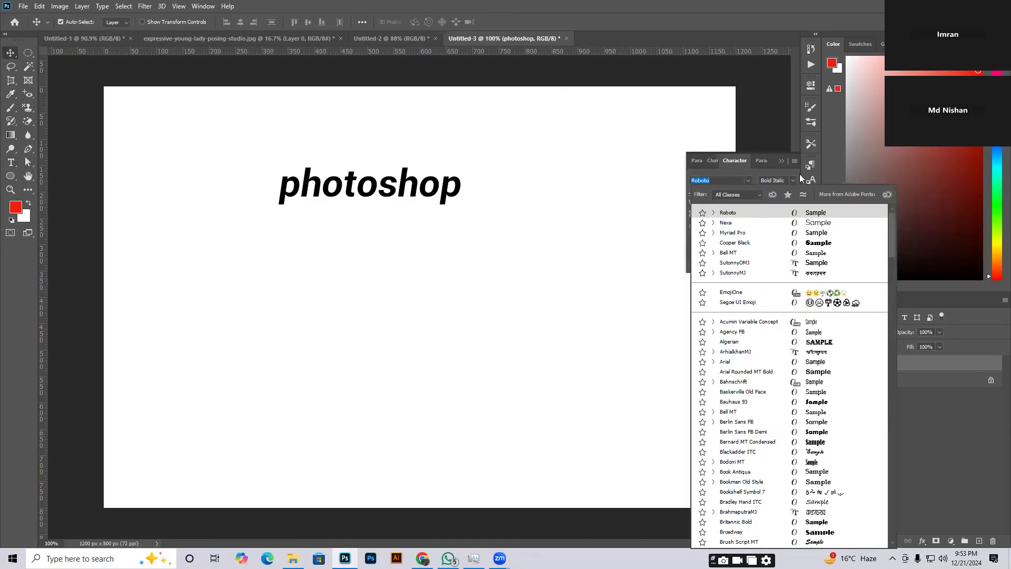
click(793, 180)
click(793, 180)
click(793, 178)
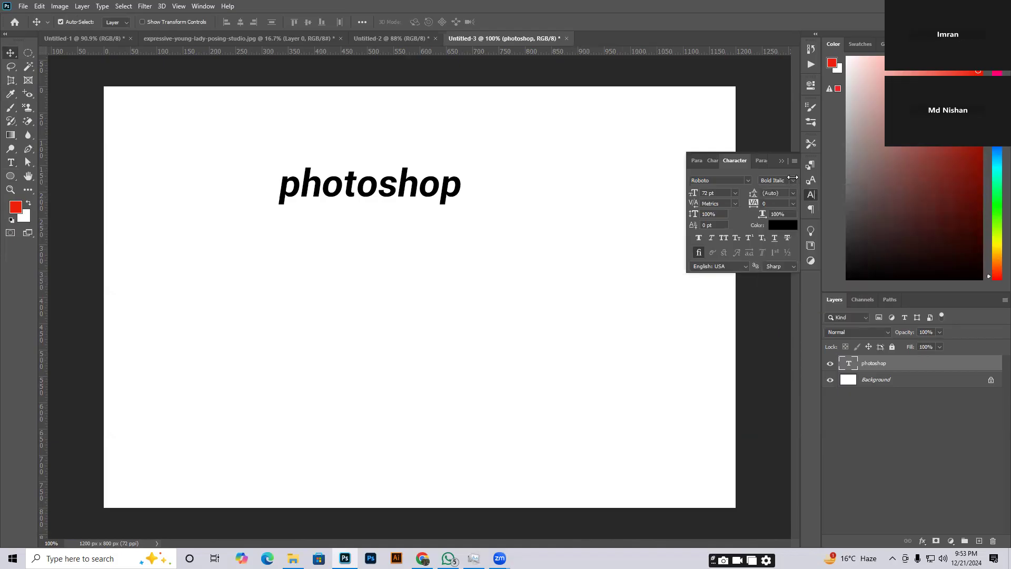
Try sizes of 18 pt and 48 pt on the "photoshop" text, and set its font size to 60 pt.
click(736, 193)
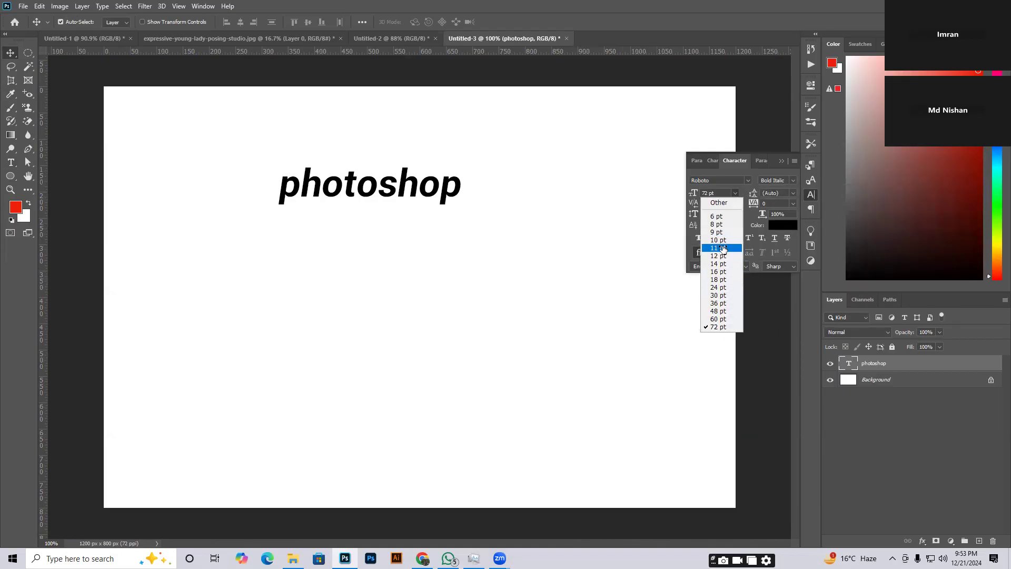
click(724, 279)
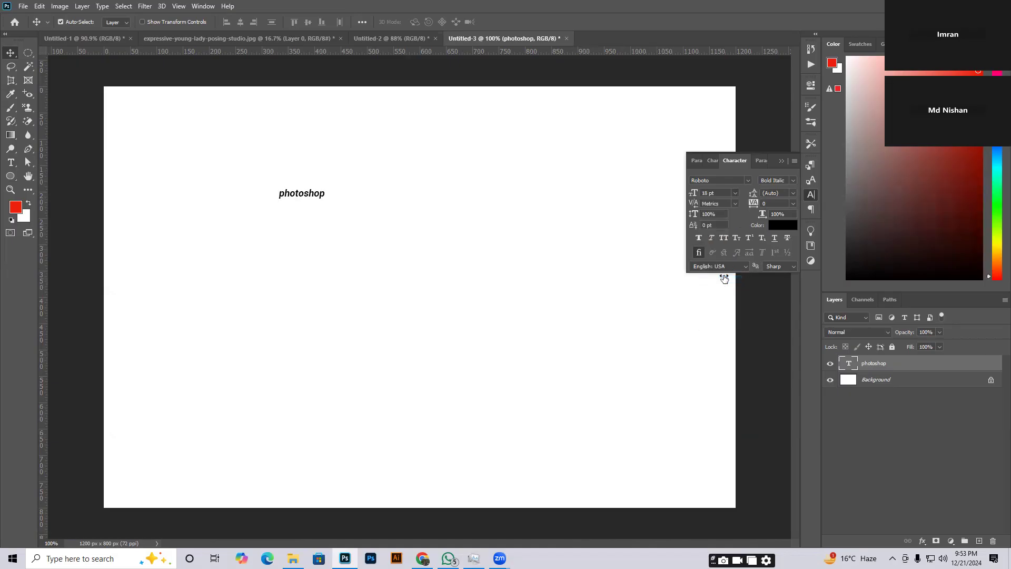
click(736, 193)
click(724, 311)
click(735, 193)
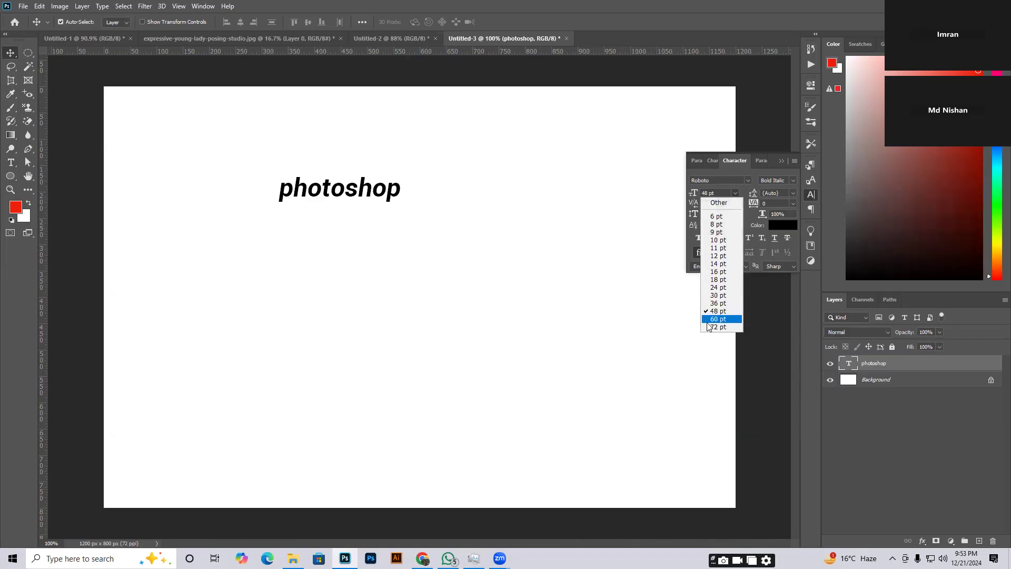
click(722, 318)
click(780, 160)
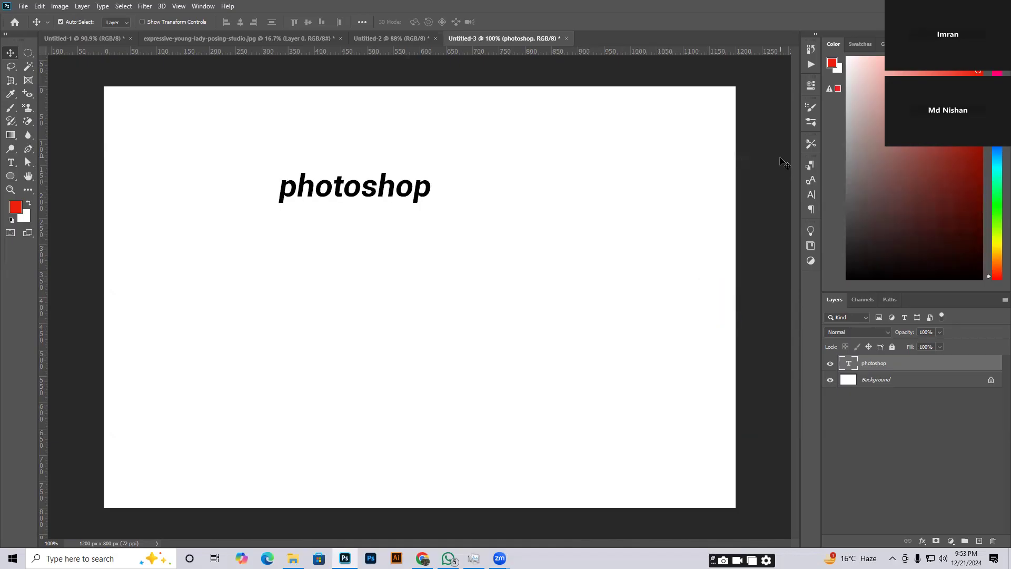
Enlarge the "photoshop" text proportionally to about 167% with Free Transform, shift it slightly, and apply the transformation.
click(400, 210)
key(ctrl+t)
mouse_move(445, 218)
mouse_down()
mouse_move(582, 312)
mouse_move(483, 260)
mouse_move(544, 302)
mouse_move(440, 263)
mouse_move(514, 316)
mouse_move(524, 315)
mouse_move(431, 210)
mouse_up()
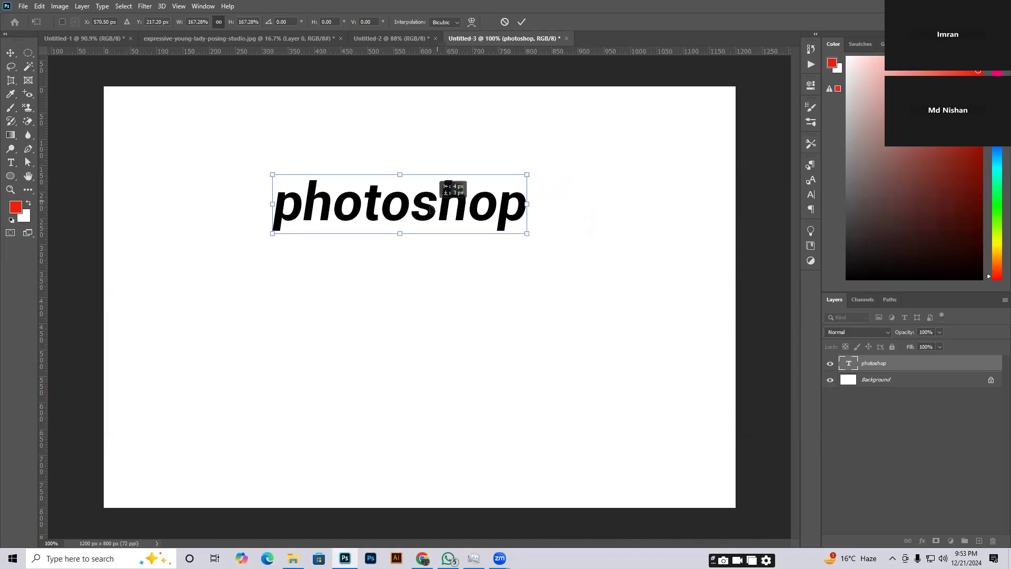
click(811, 194)
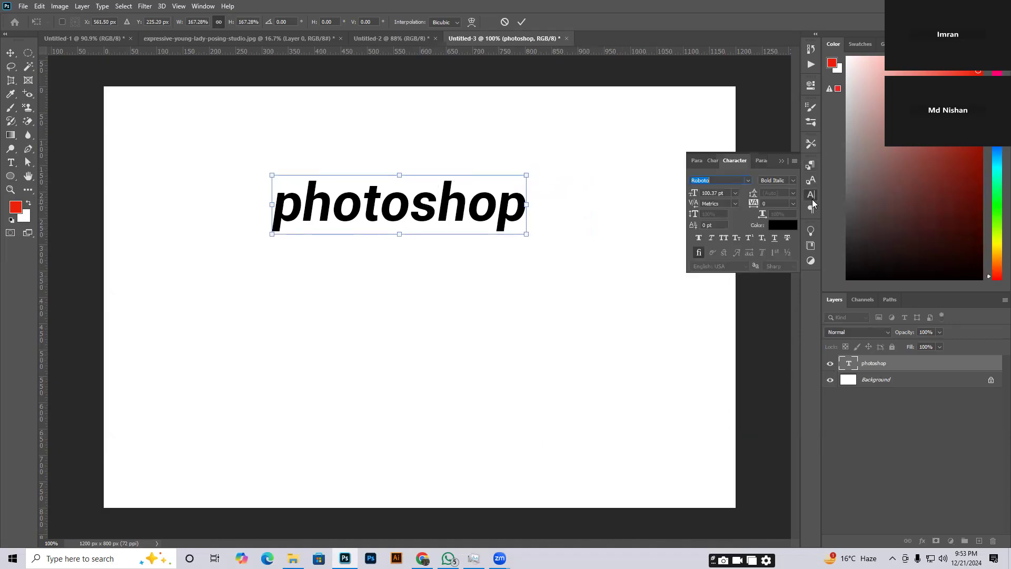
click(782, 228)
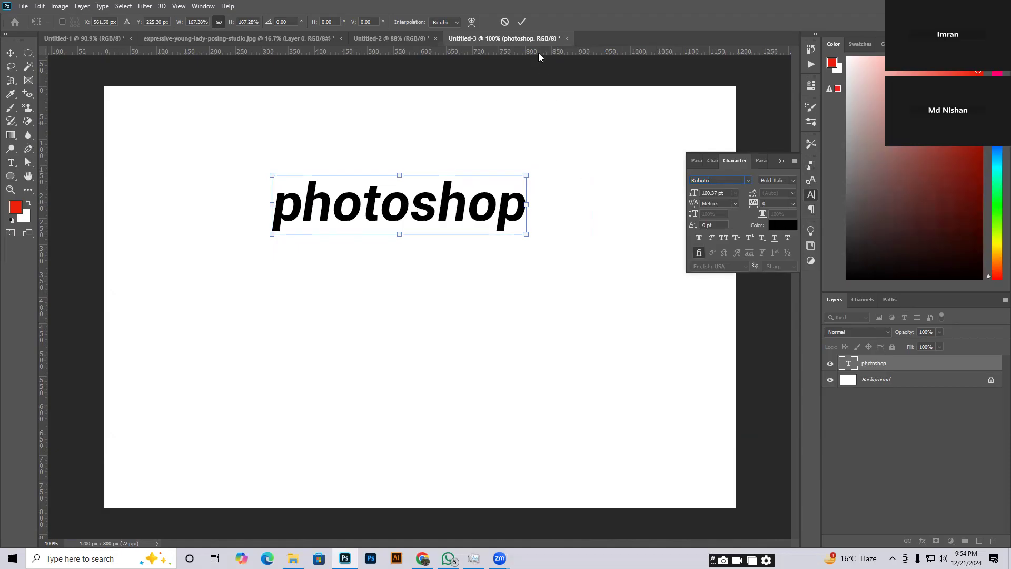
click(521, 21)
Set the colour of the "photoshop" text to red, ea1313, in the character settings.
click(785, 227)
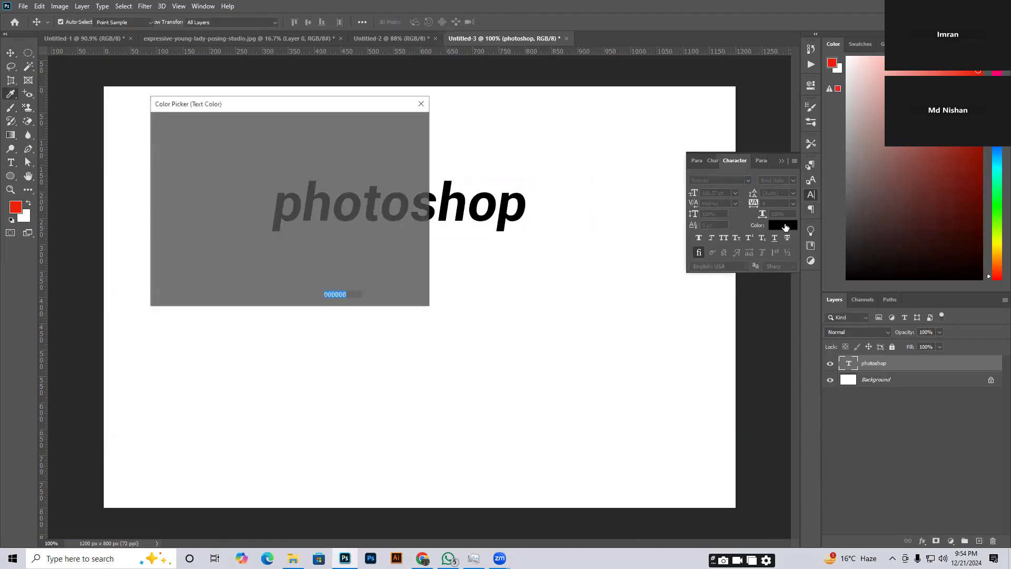
drag(320, 103, 587, 269)
text(ea1313)
click(653, 291)
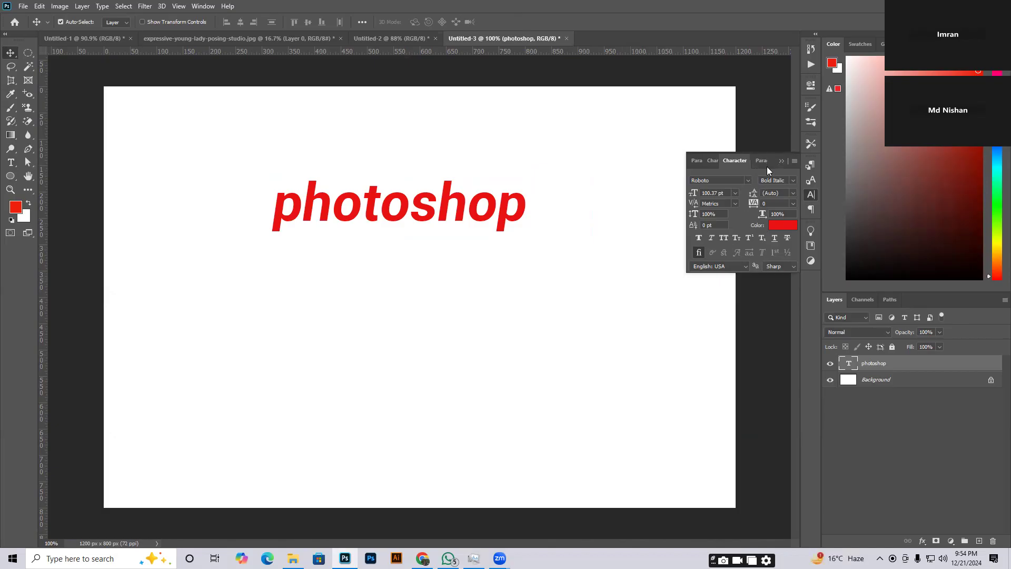
click(781, 161)
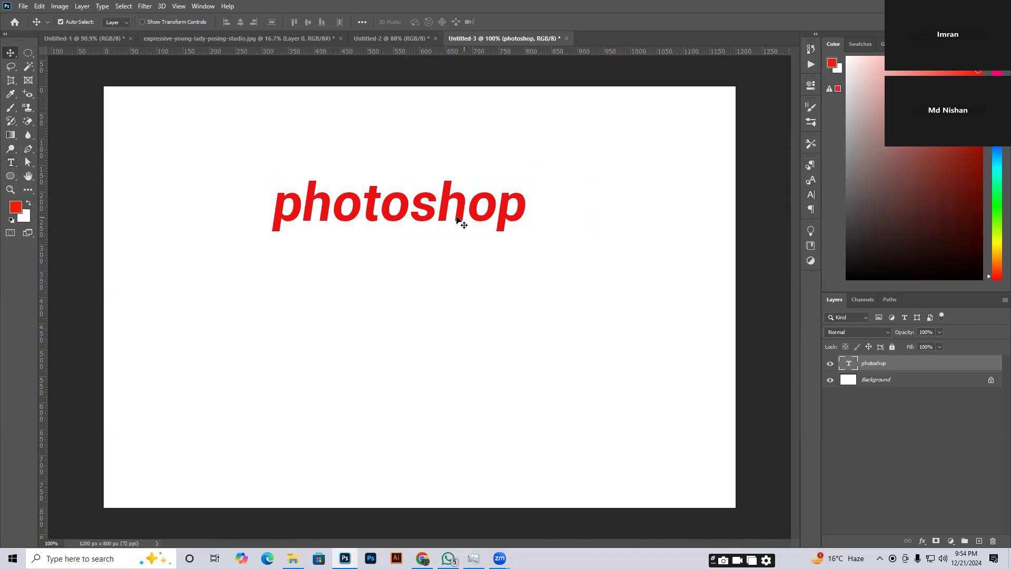
Delete the "photoshop" text layer and add a new blank layer above the Background.
drag(428, 213, 383, 182)
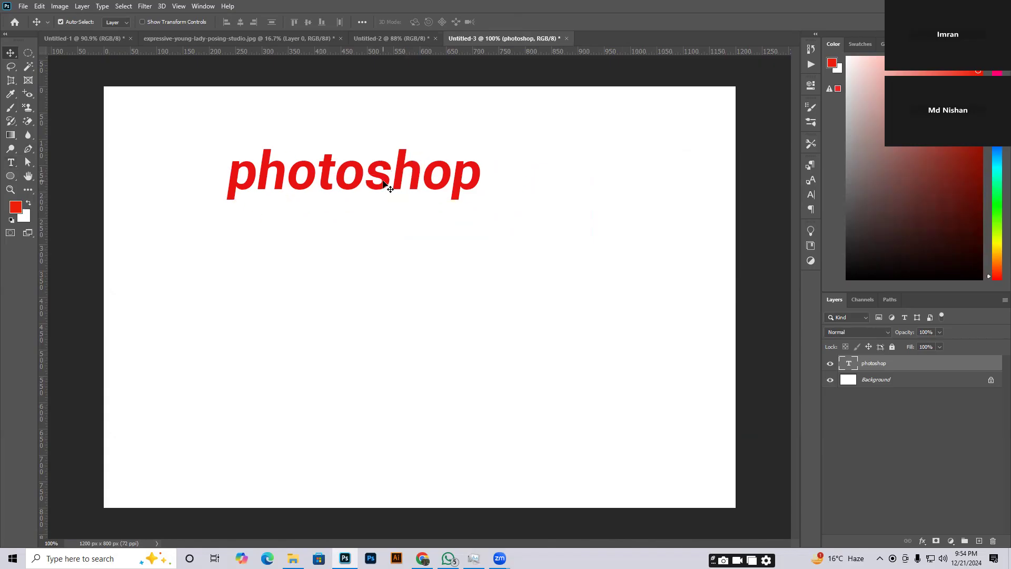
key(Delete)
click(29, 149)
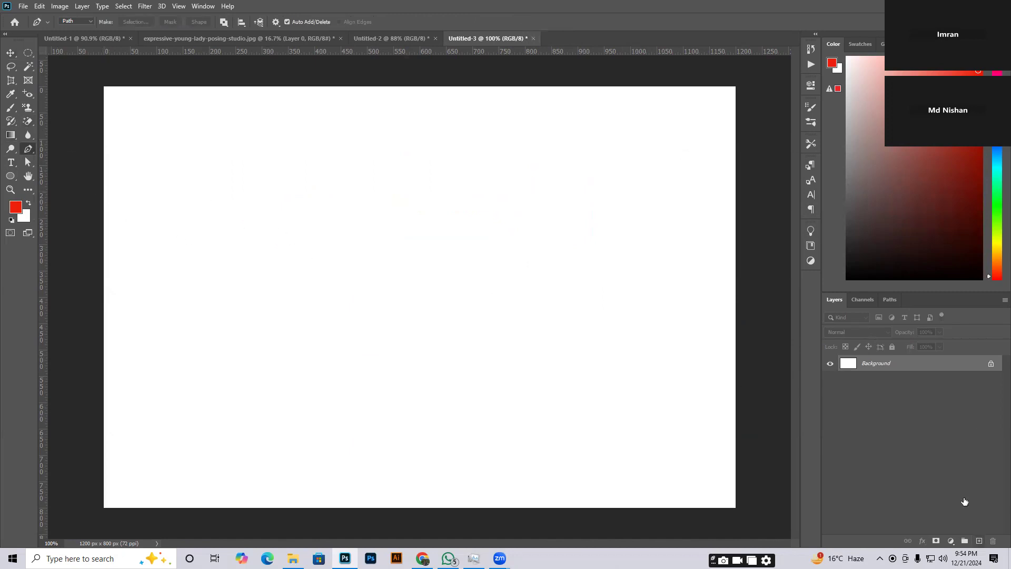
click(979, 541)
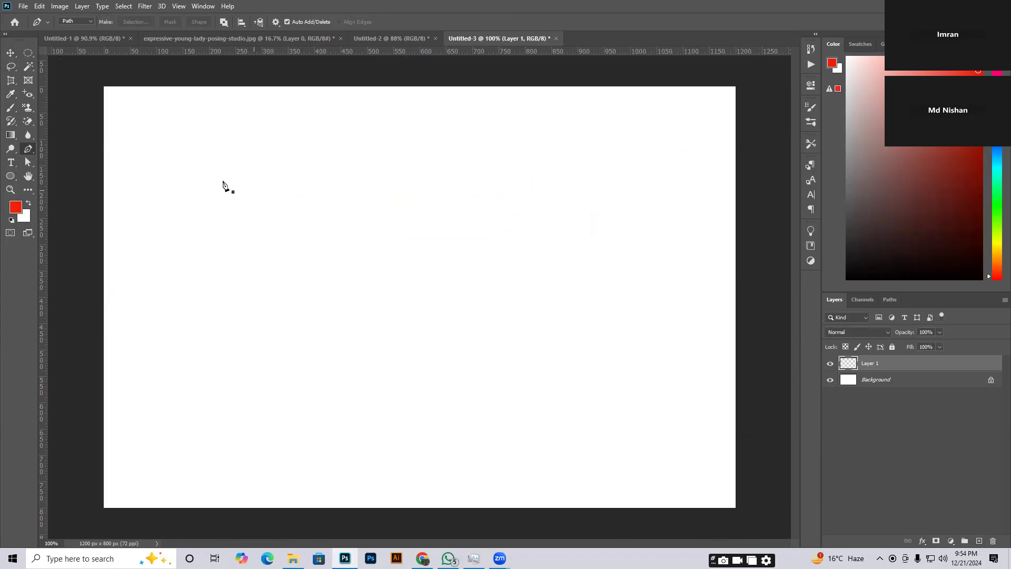
Deselect the layers and draw a closed four-cornered path about 660 px wide with straight segments using the Pen tool.
click(8, 55)
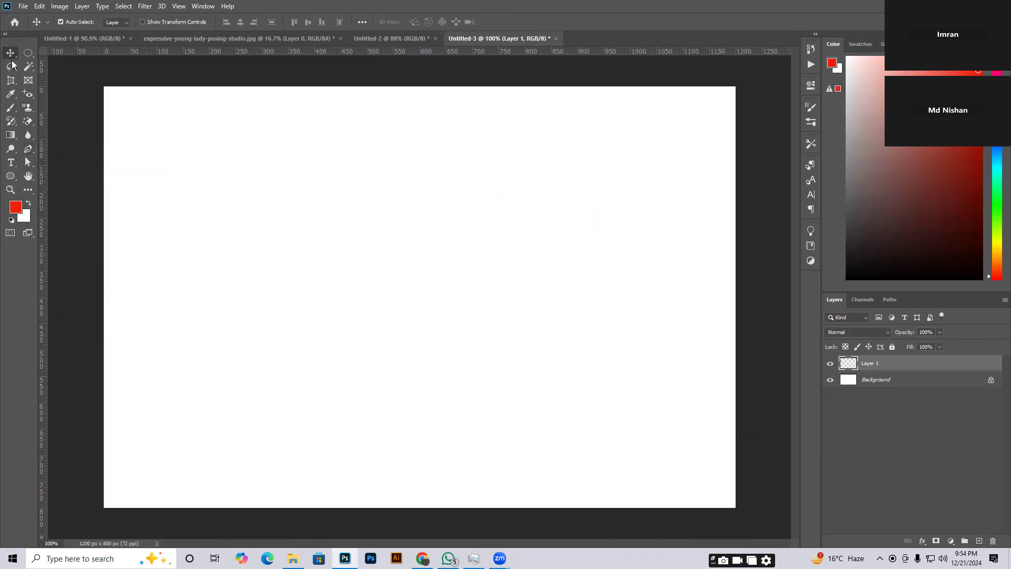
click(52, 92)
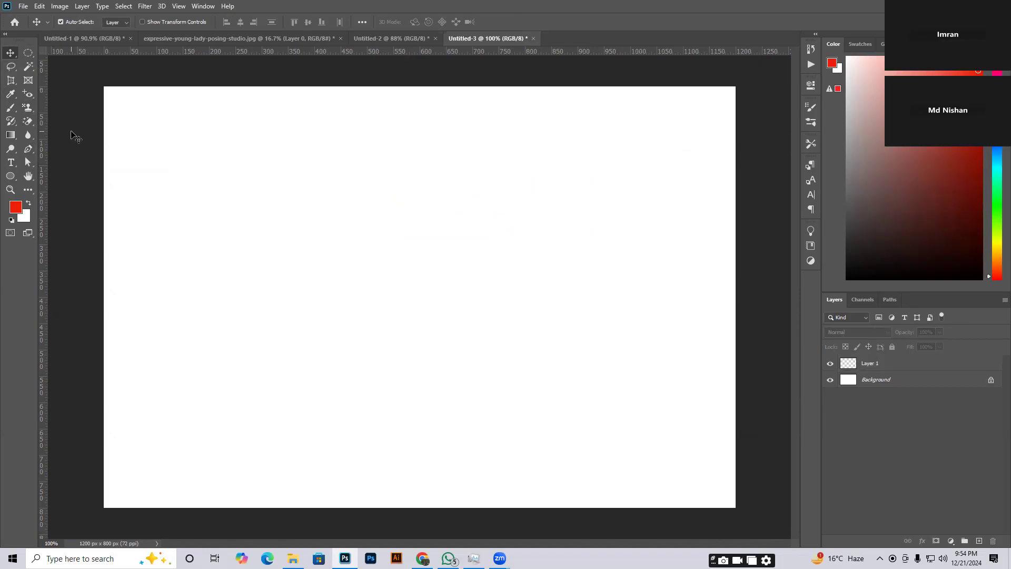
key(p)
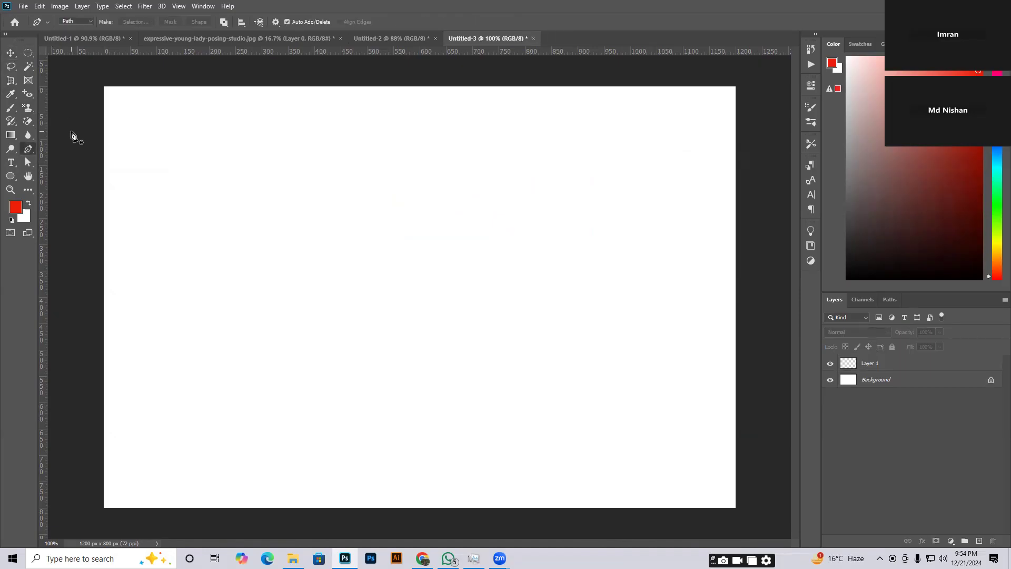
click(186, 209)
click(478, 185)
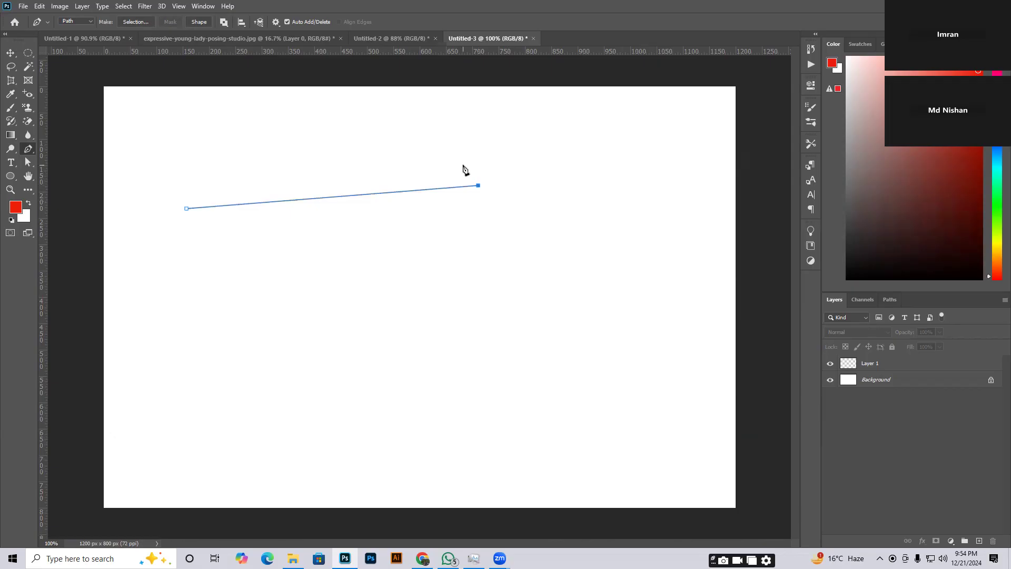
click(535, 273)
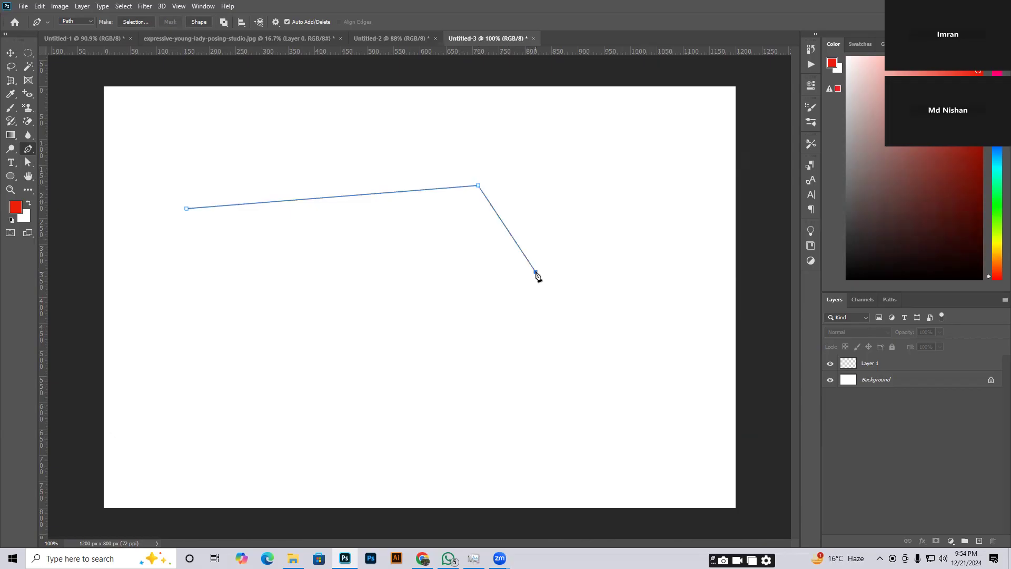
click(241, 293)
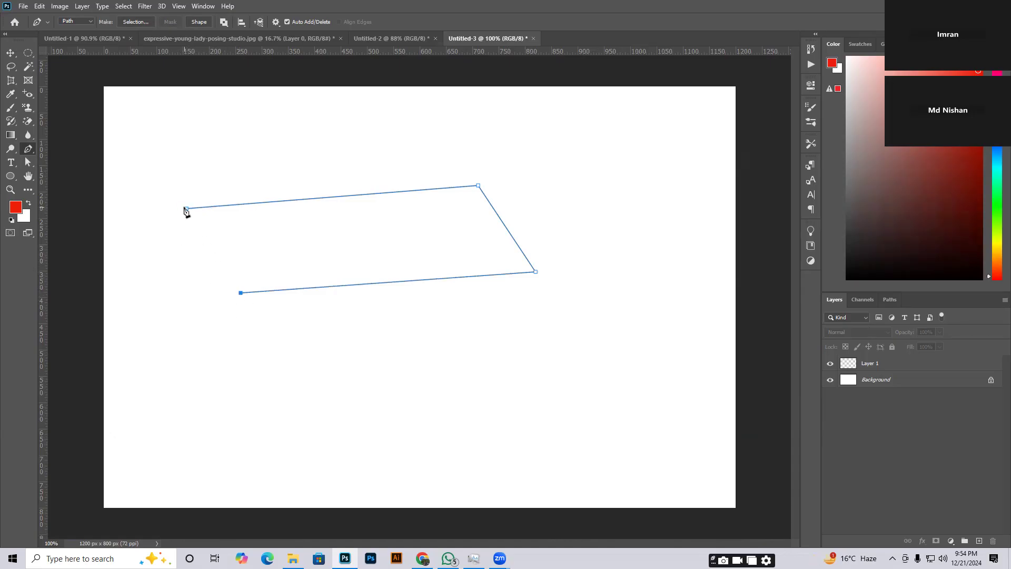
click(190, 208)
scroll(186, 211, up, 4)
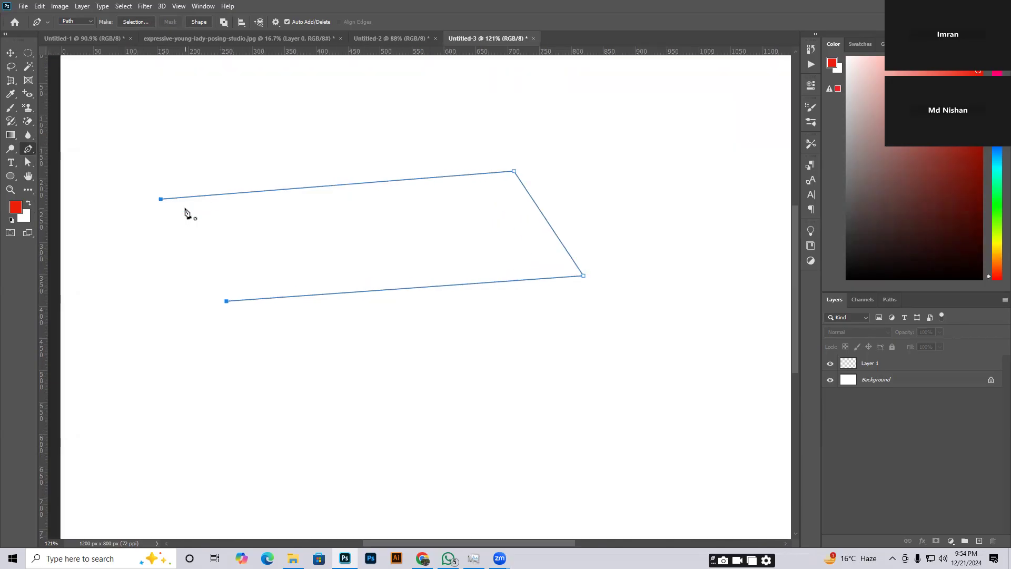
click(156, 198)
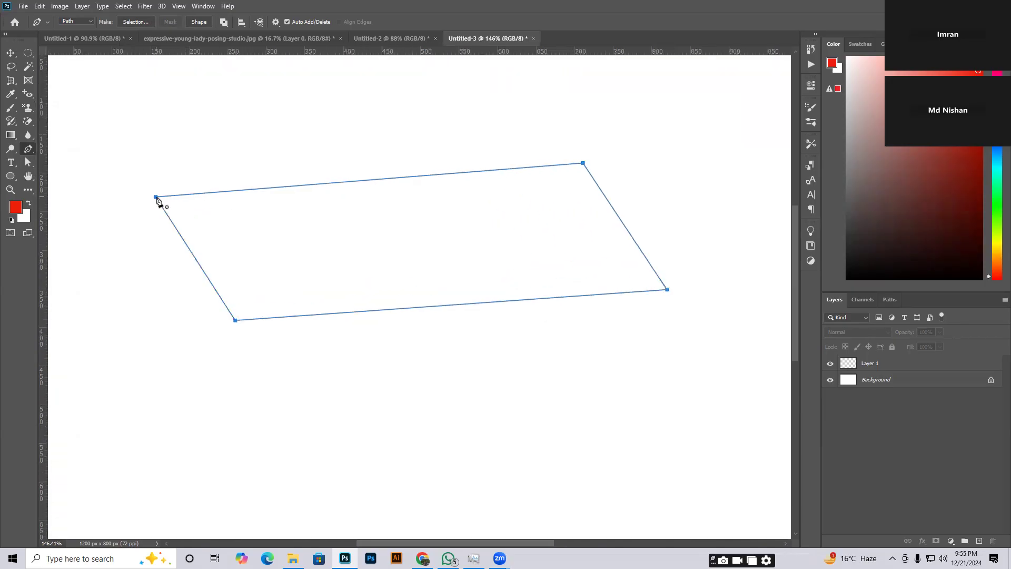
Accept a red foreground colour, select Layer 1, and try to grab the four-cornered path with the Move tool.
key(v)
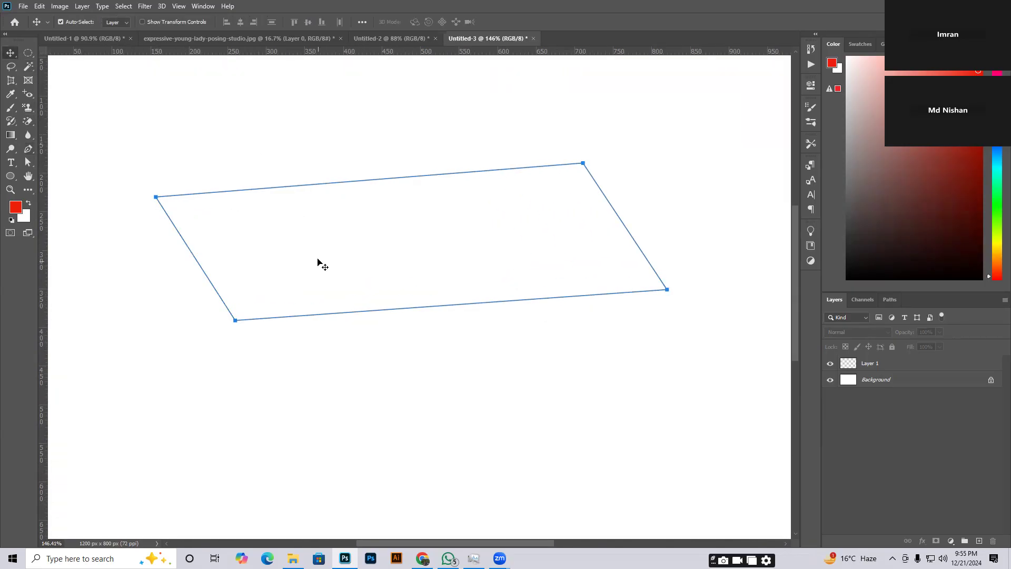
scroll(321, 273, down, 2)
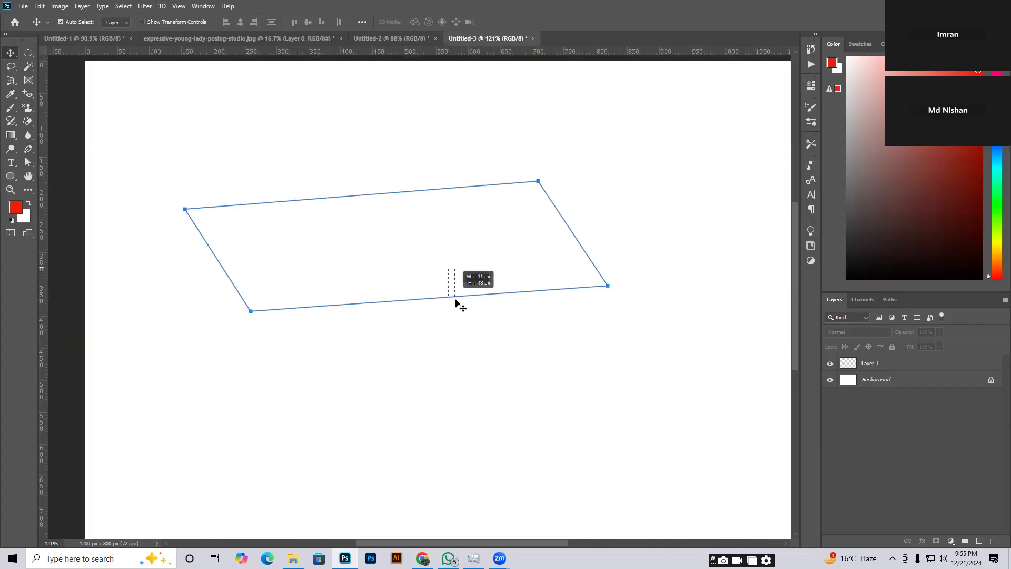
click(16, 207)
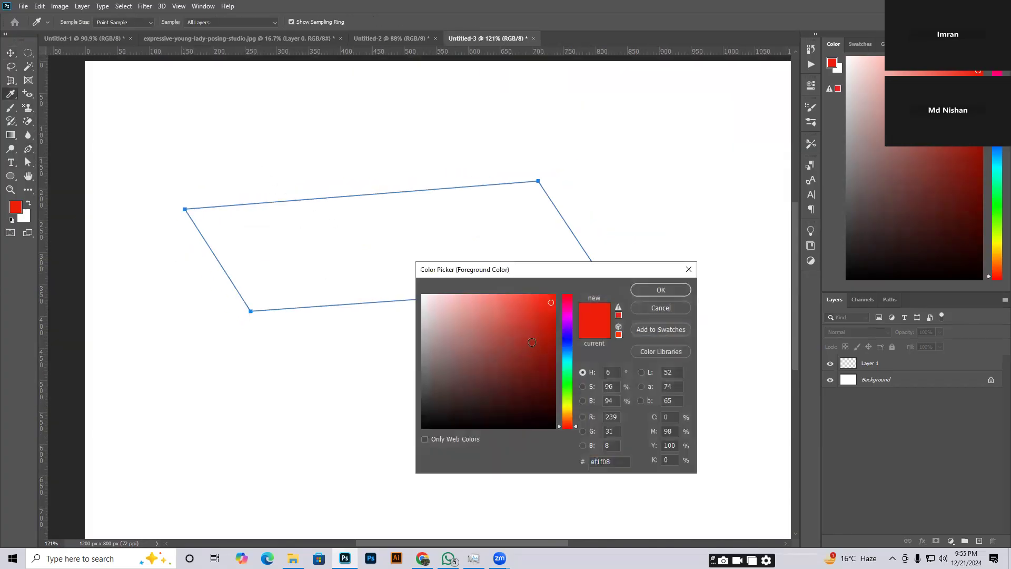
click(679, 293)
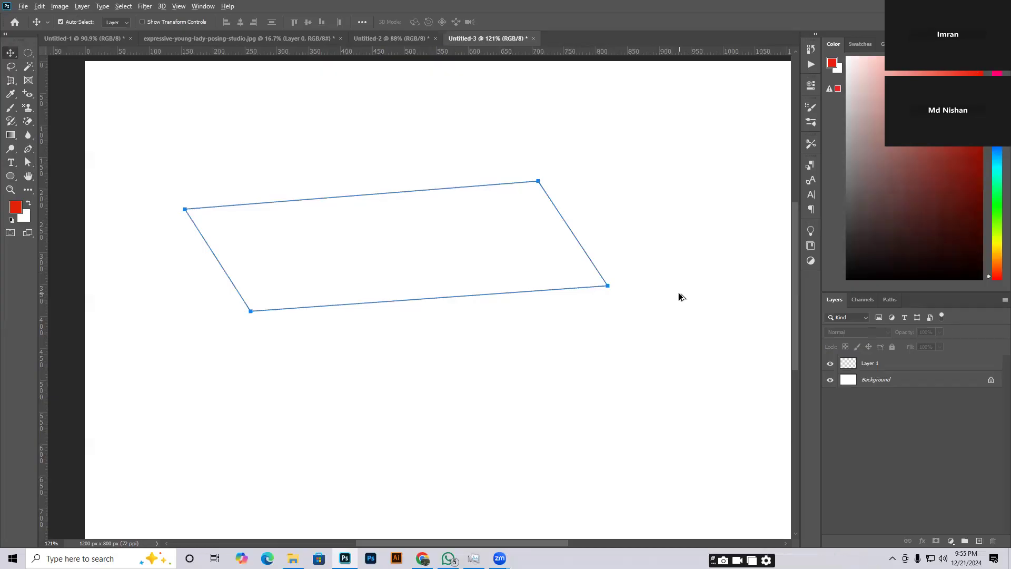
click(881, 363)
click(481, 259)
drag(562, 219, 595, 308)
Place a stray Pen anchor point inside the four-cornered path, and undo it together with the path's segments.
click(29, 149)
click(237, 221)
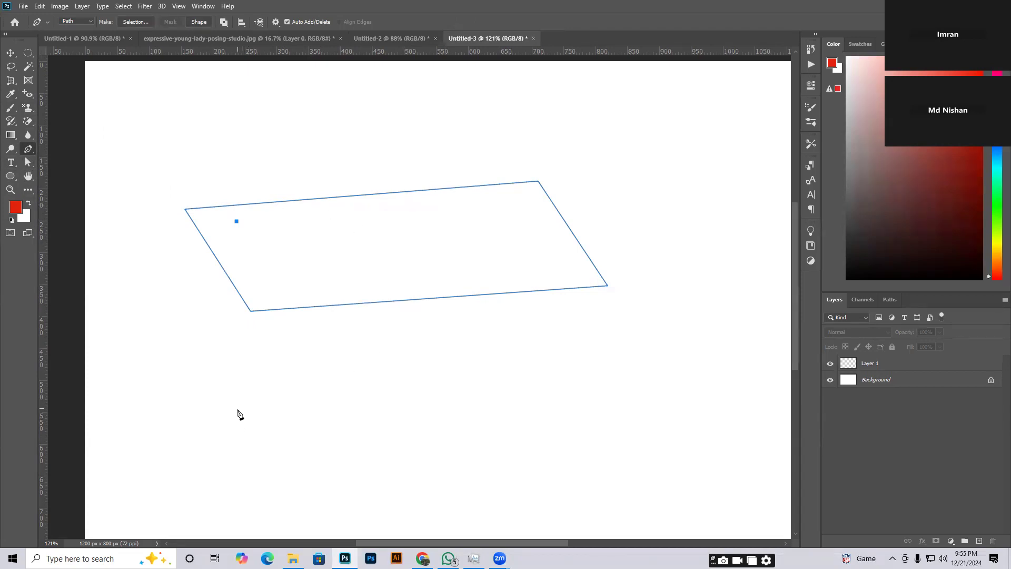
key(ctrl+z)
key(ctrl+z)
key(ctrl+z)
key(ctrl+z)
key(ctrl+z)
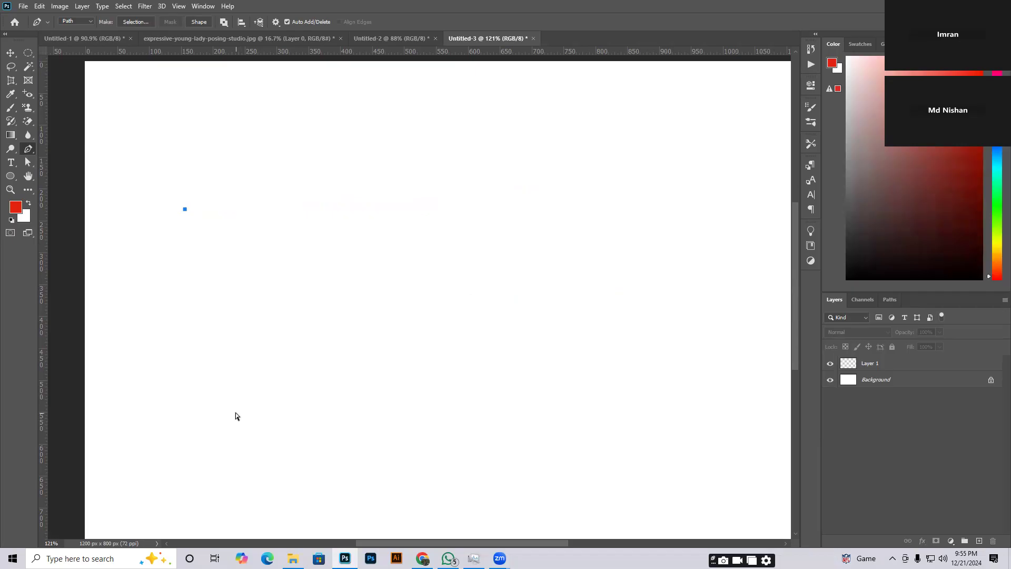
Draw an upward-arching Pen path segment about 570 px wide and remove the outgoing direction handle at its end anchor.
right_click(30, 150)
click(62, 152)
click(207, 196)
click(568, 181)
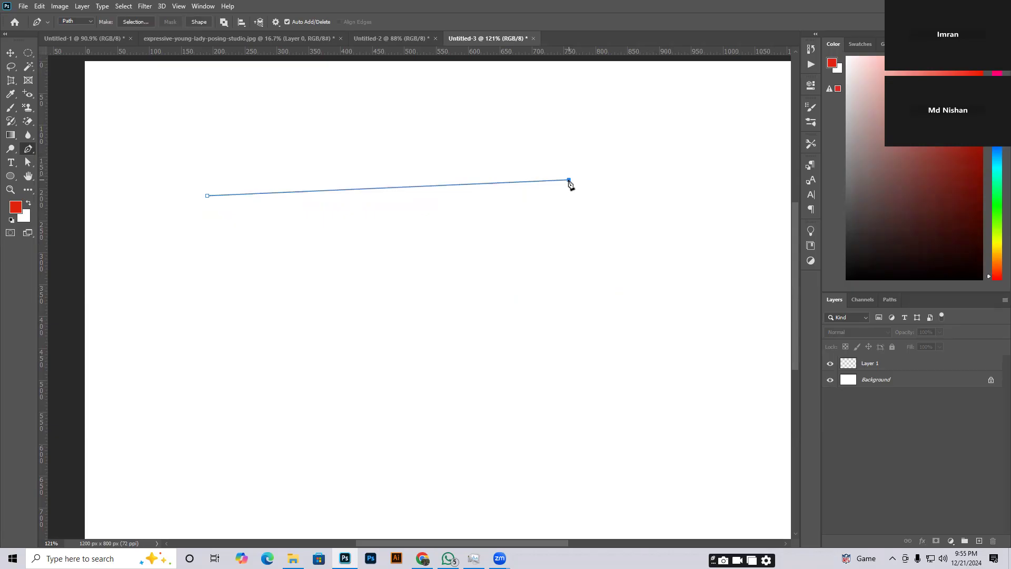
drag(569, 181, 758, 284)
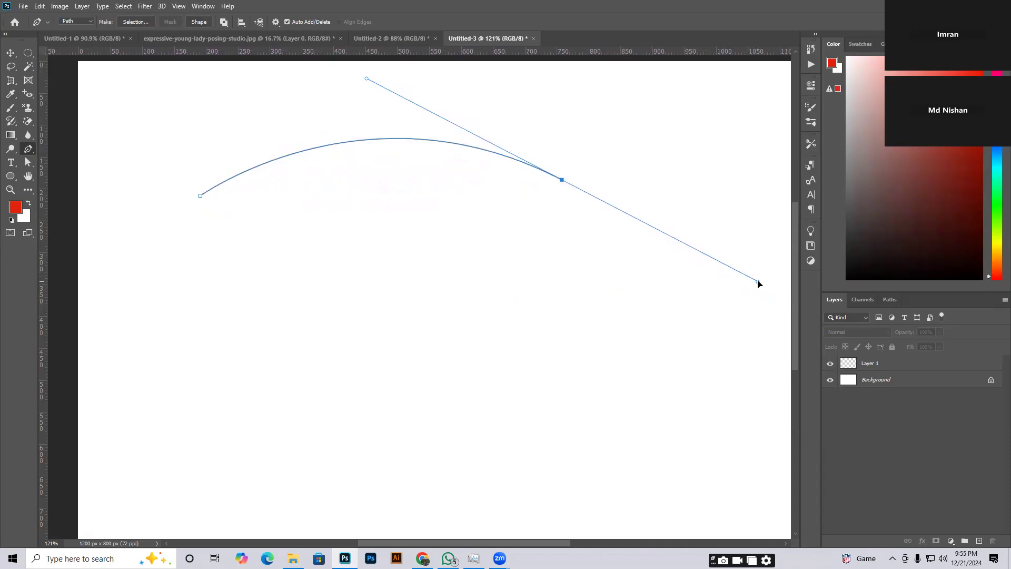
click(563, 181)
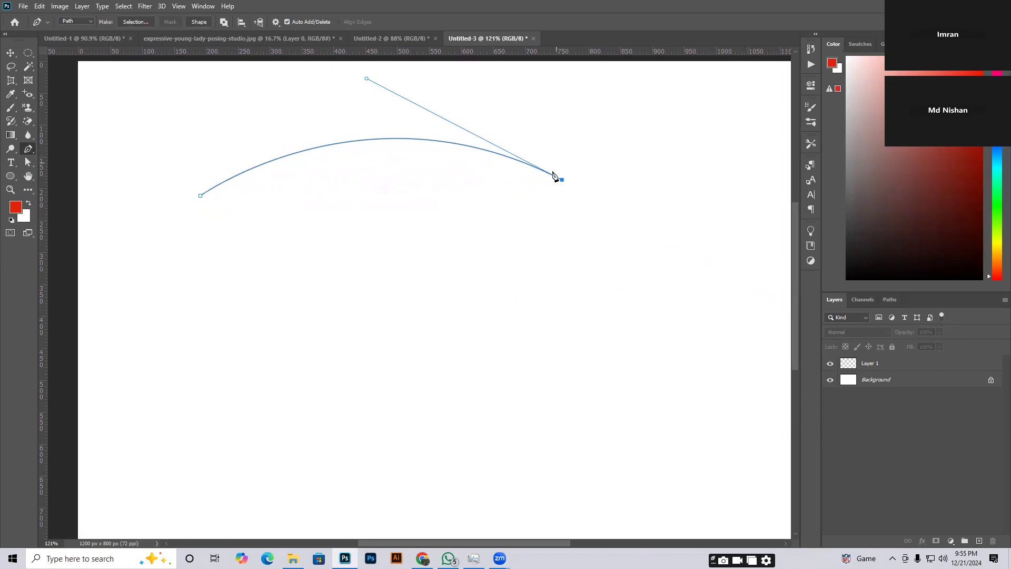
Continue the path with a curve bulging outward and a straight lower edge, and close it at the starting anchor.
drag(512, 310, 389, 334)
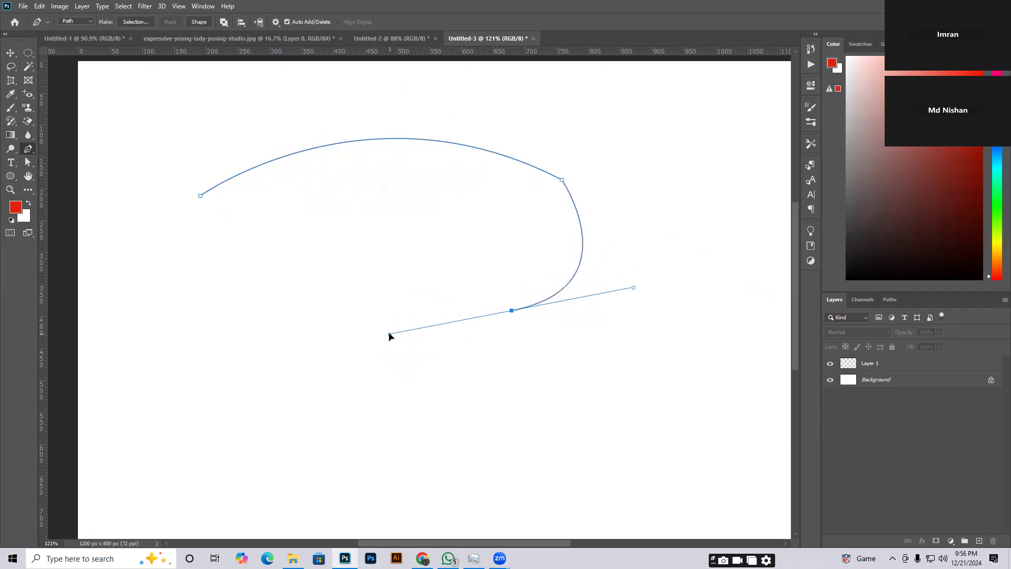
click(512, 310)
click(198, 227)
click(200, 196)
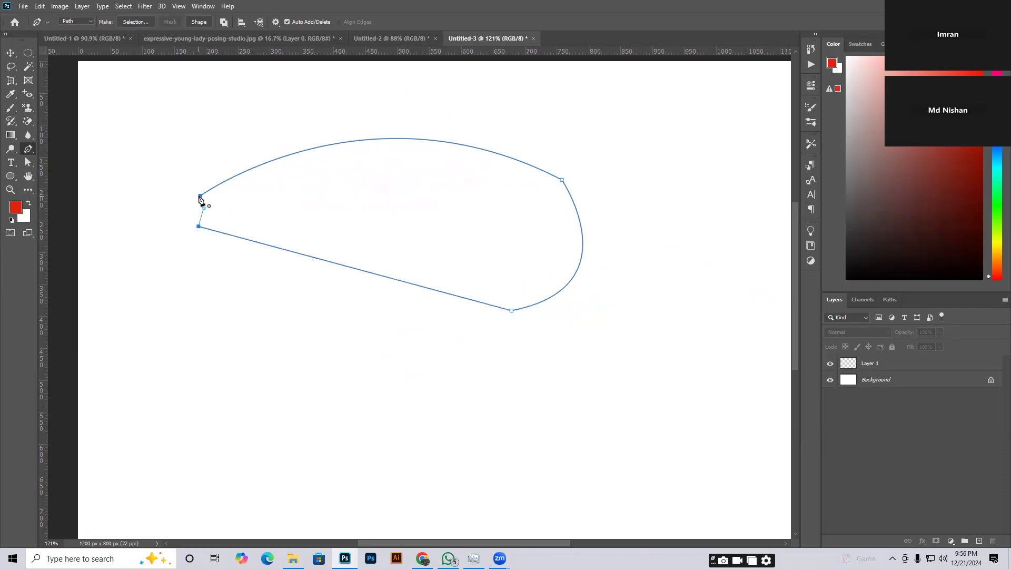
click(11, 53)
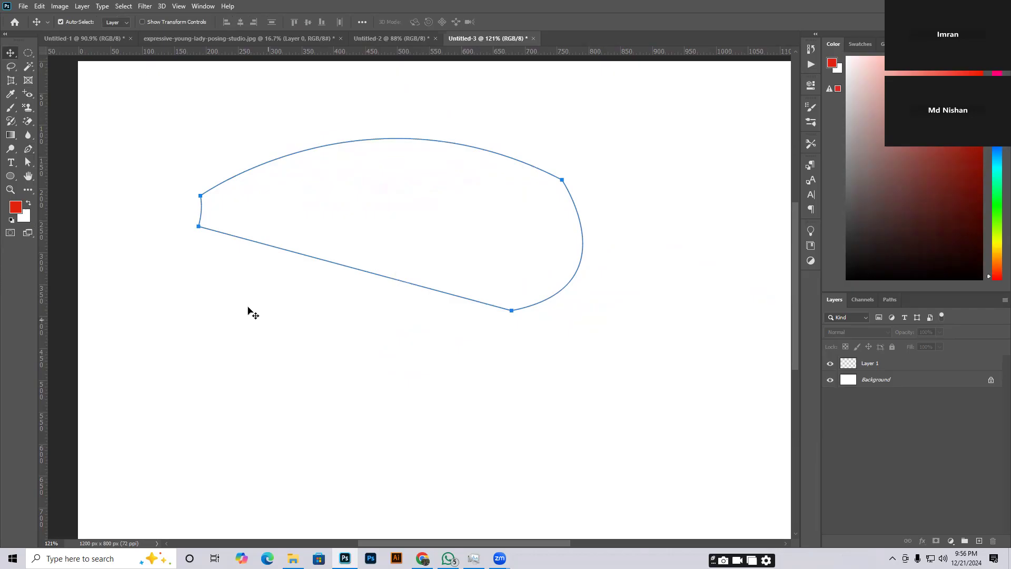
drag(171, 173, 564, 365)
drag(231, 131, 603, 377)
click(28, 149)
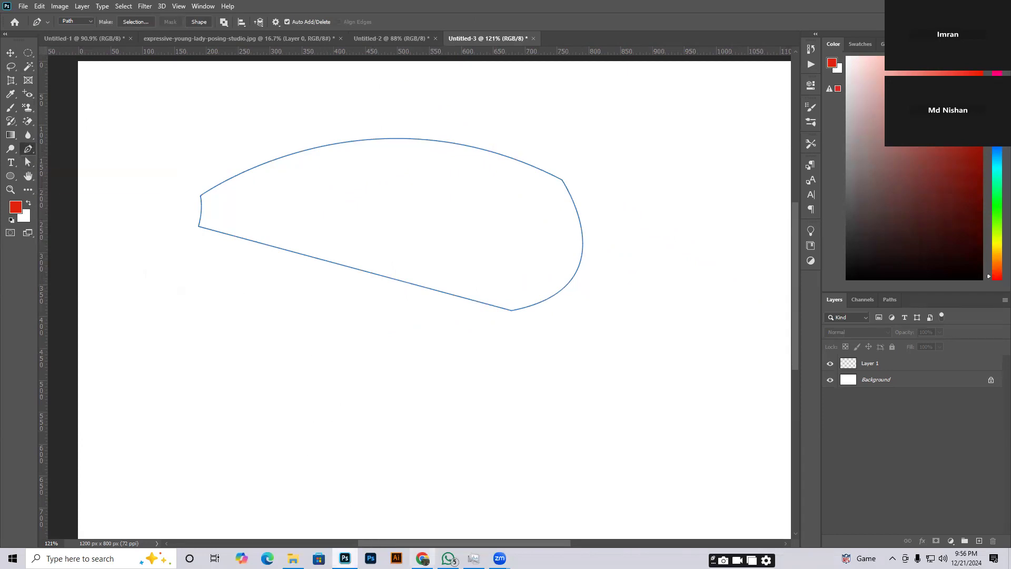
mouse_move(422, 559)
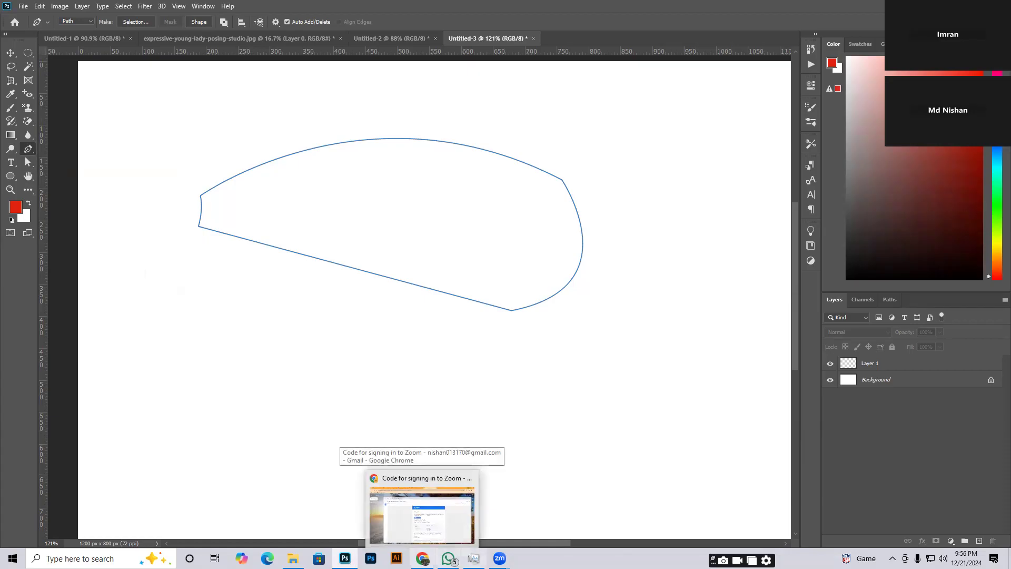
mouse_move(499, 558)
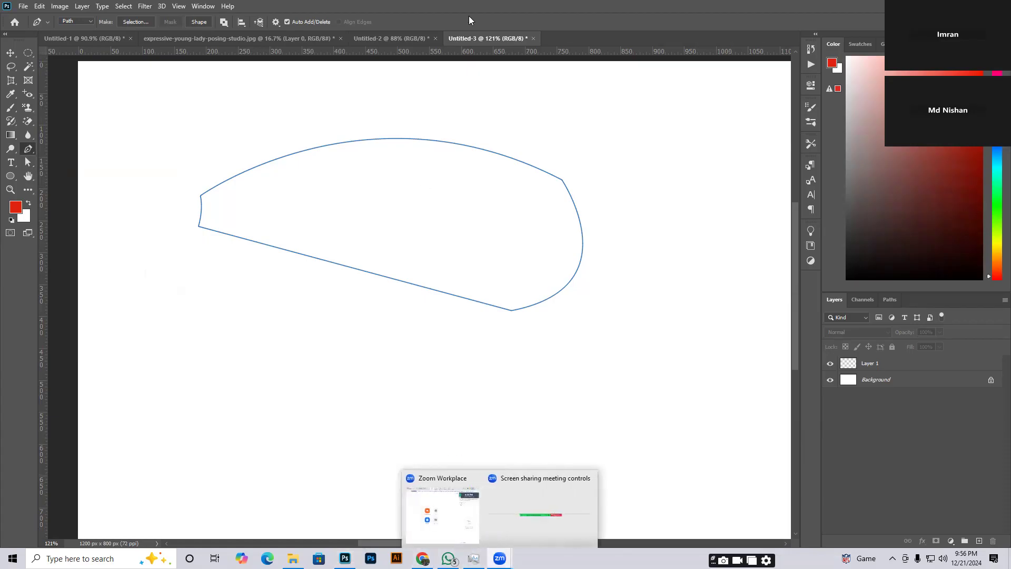